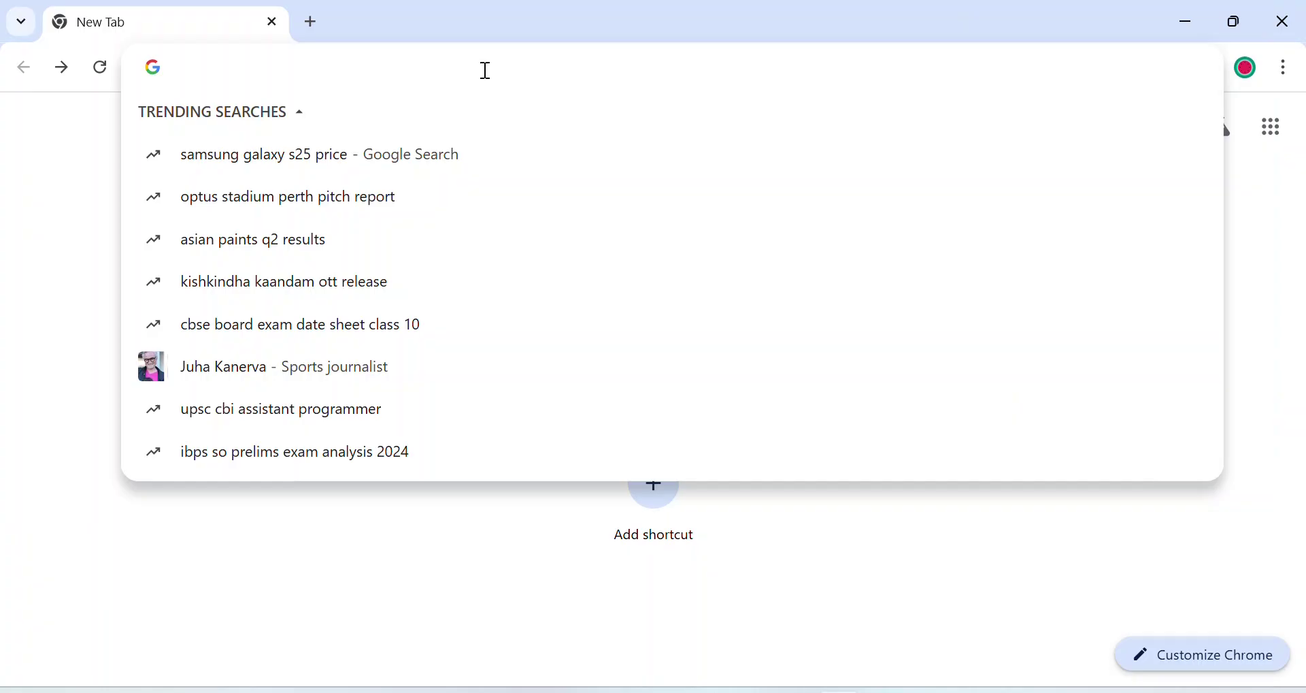
Open the ece.org website and start ordering a credential evaluation report
type("ece.o")
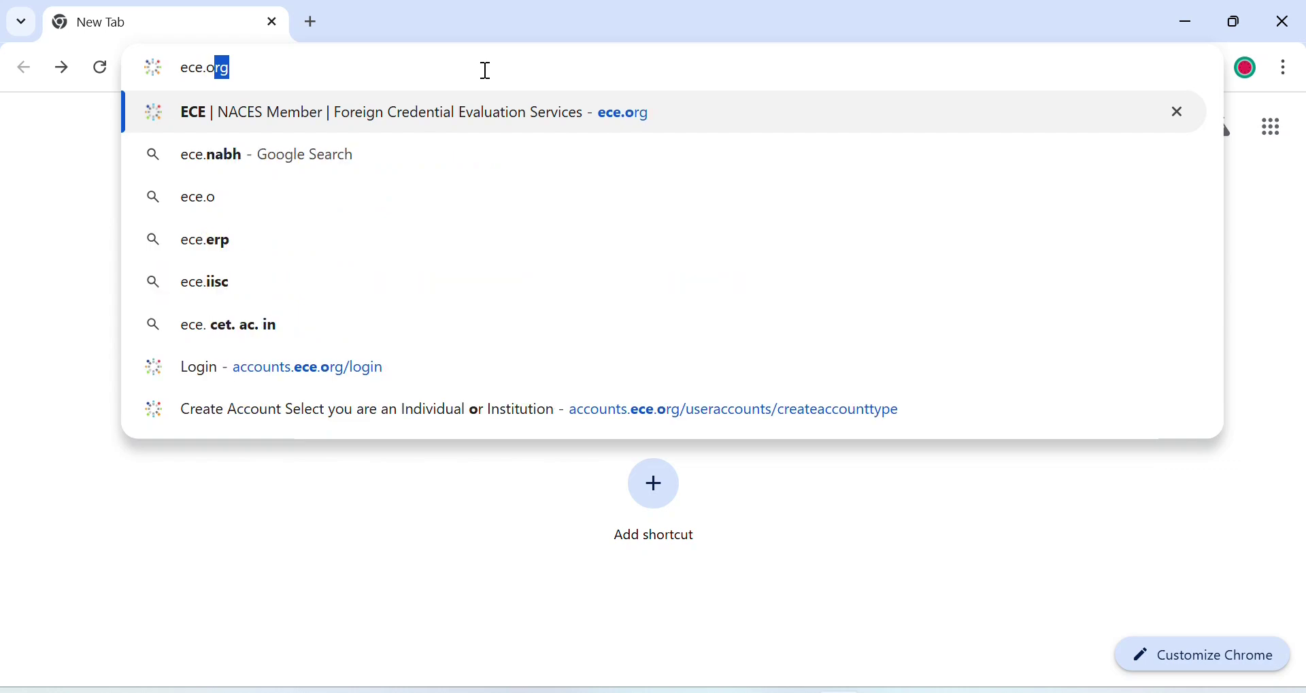
type("rg")
key("Return")
mouse_move(553, 194)
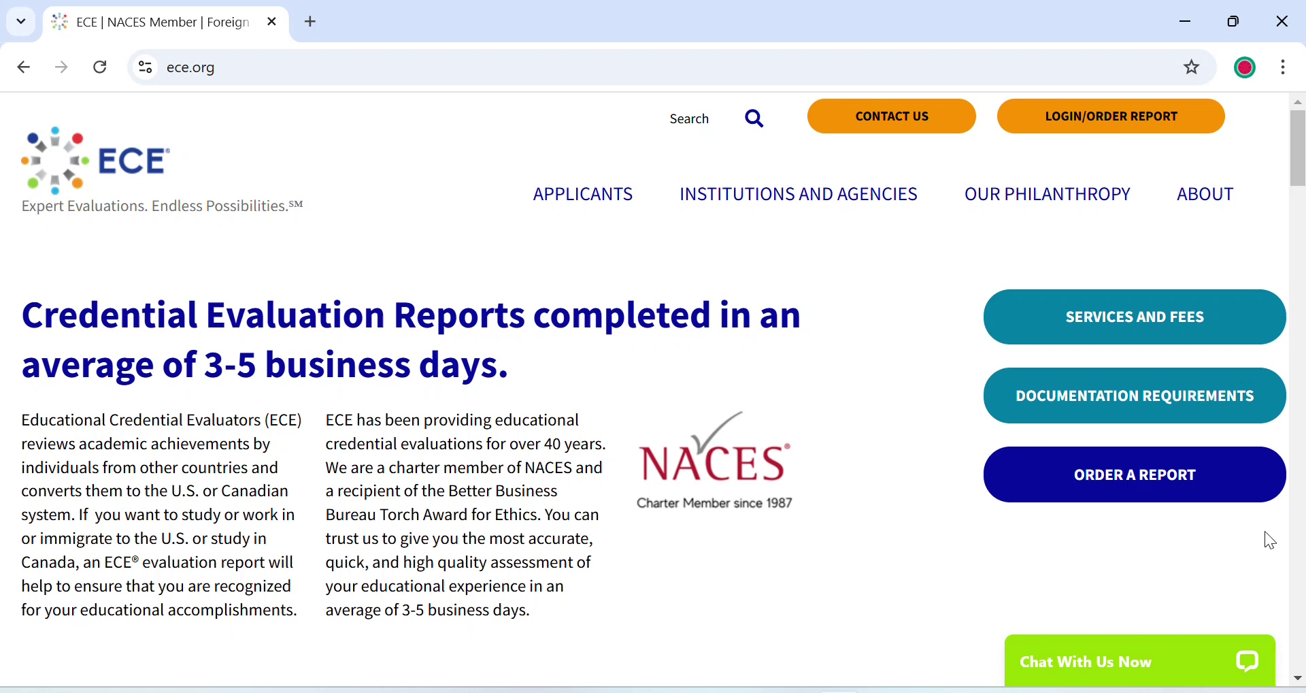
left_click(1153, 499)
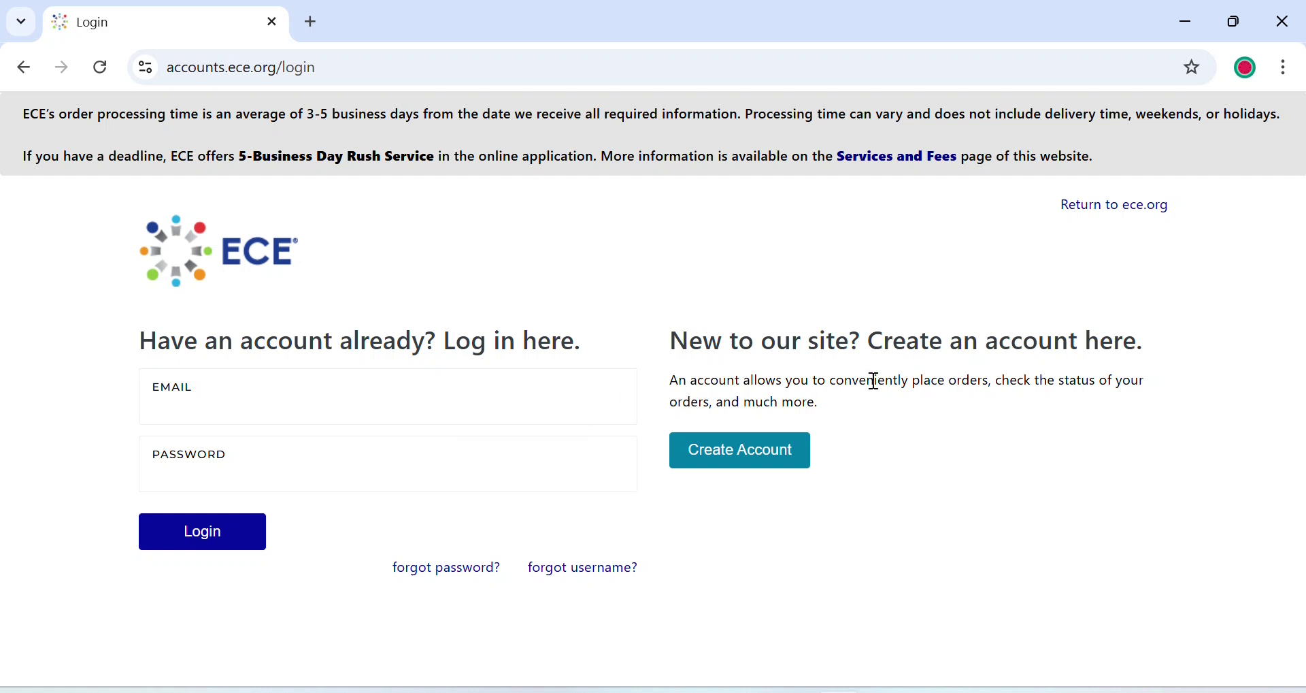
Start creating a new account as an individual applicant
left_click(784, 460)
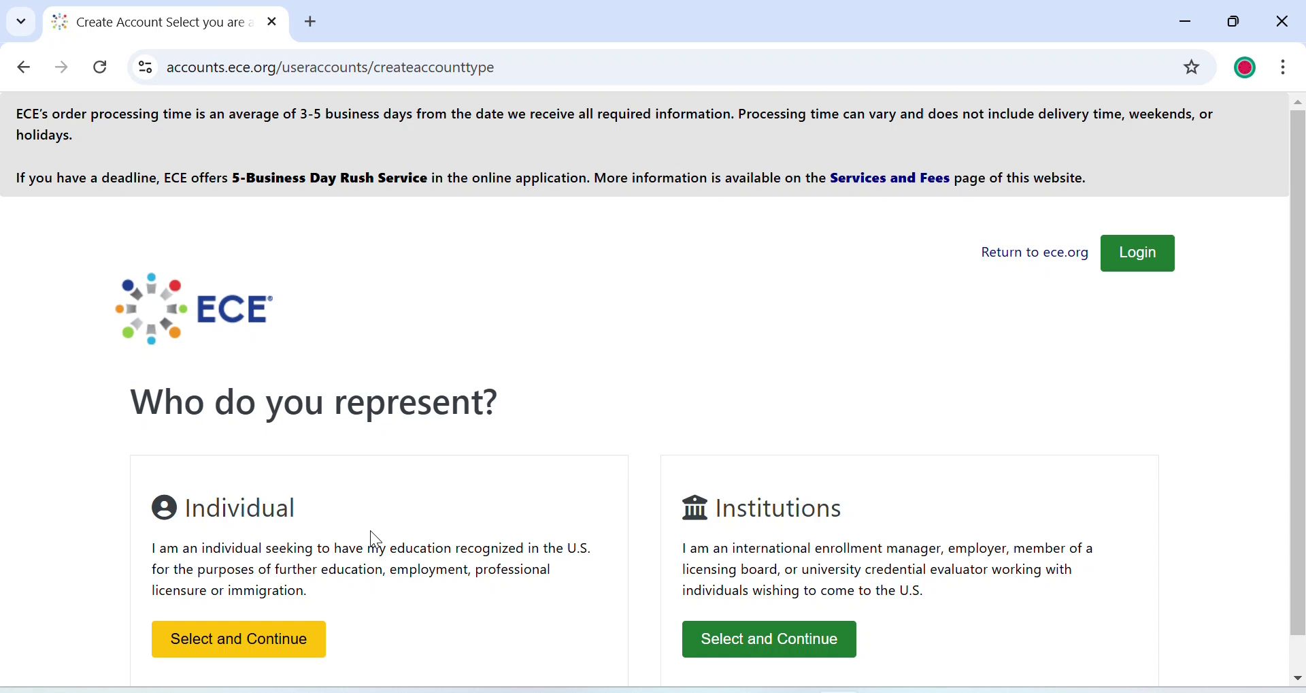
scroll(371, 530, "down", 1)
left_click(257, 608)
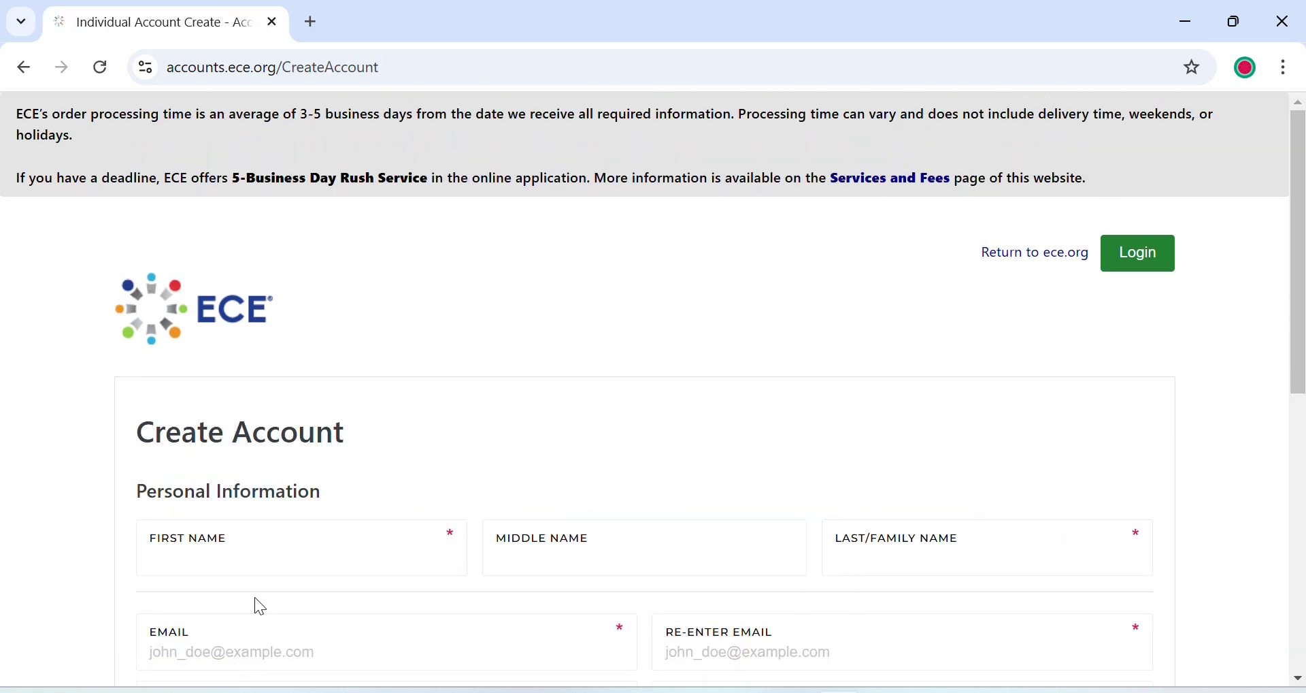
Enter the applicant's first name and last name in the personal information of the account form
scroll(254, 597, "down", 2)
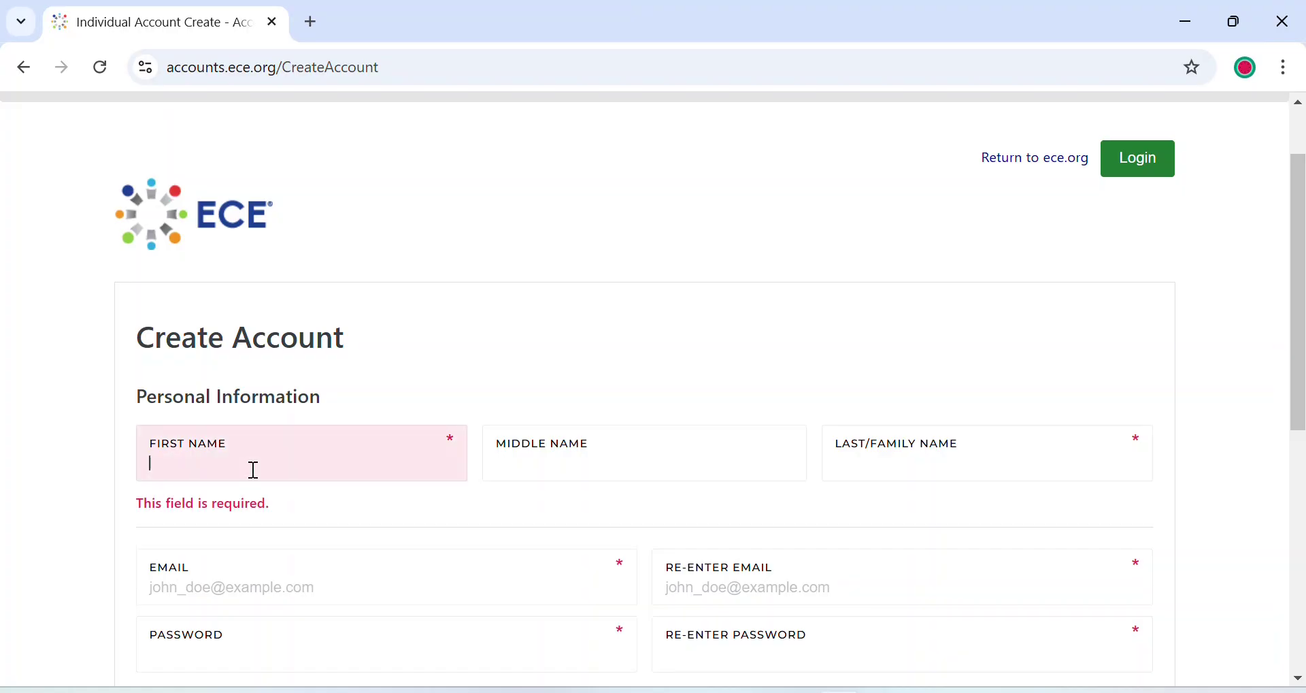
type("Shivani")
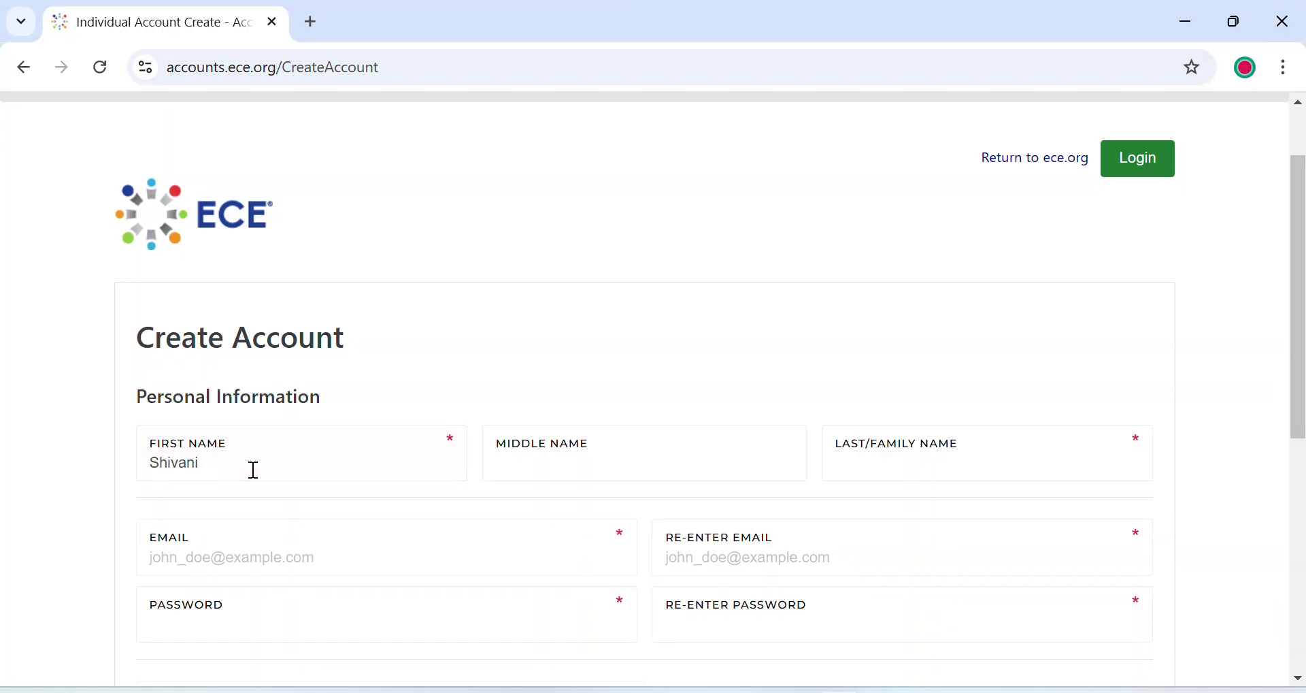
left_click(942, 453)
type("J")
left_click(402, 557)
Set Social Media as the answer to how the applicant heard about ECE
scroll(402, 557, "down", 2)
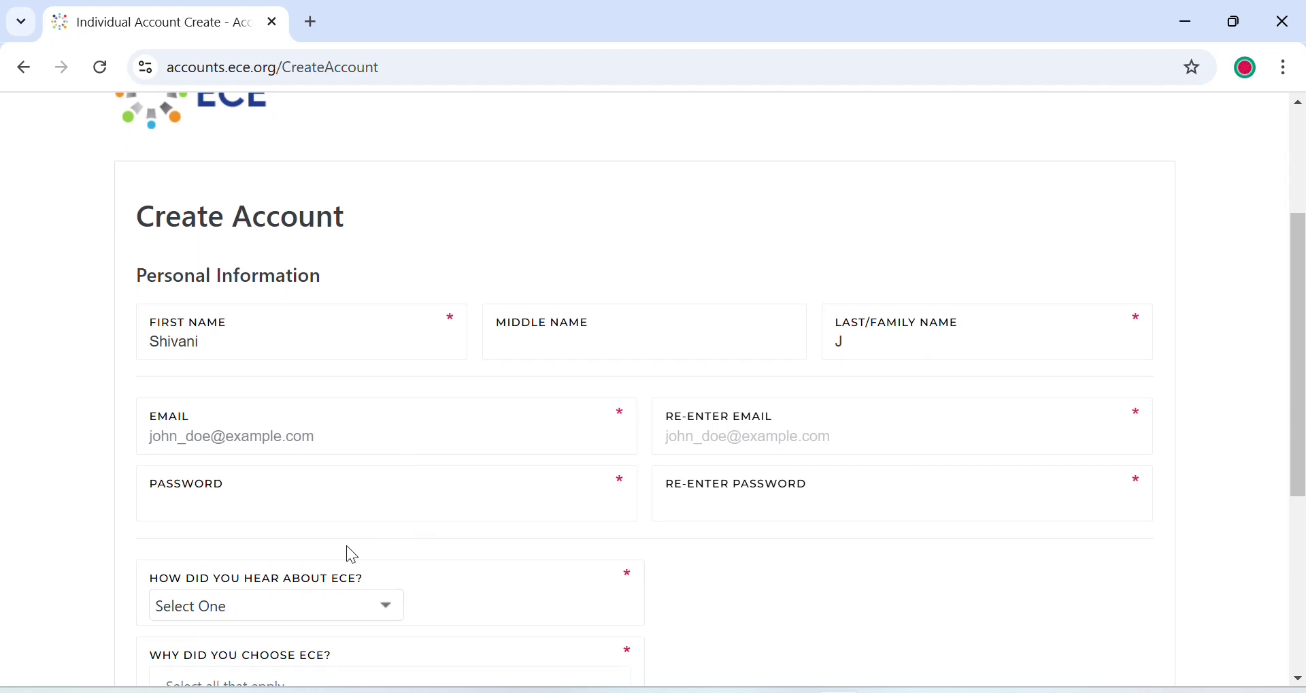
scroll(367, 606, "down", 2)
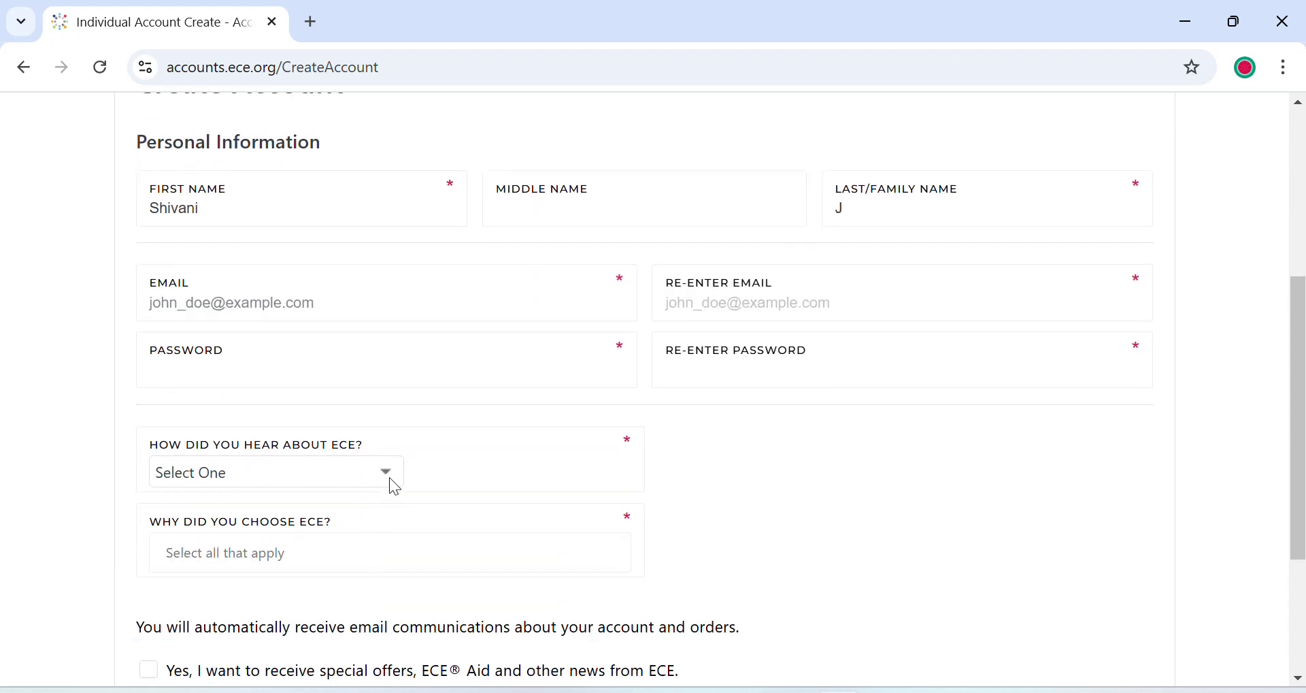
left_click(389, 478)
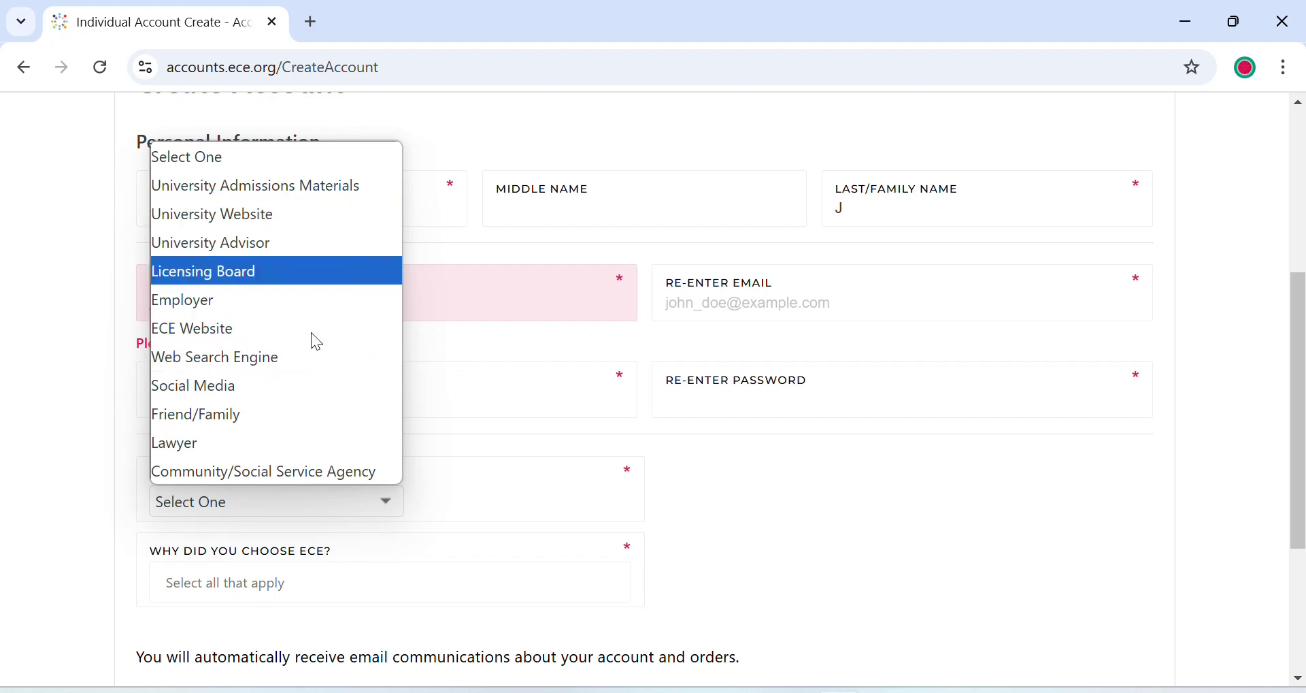
left_click(460, 380)
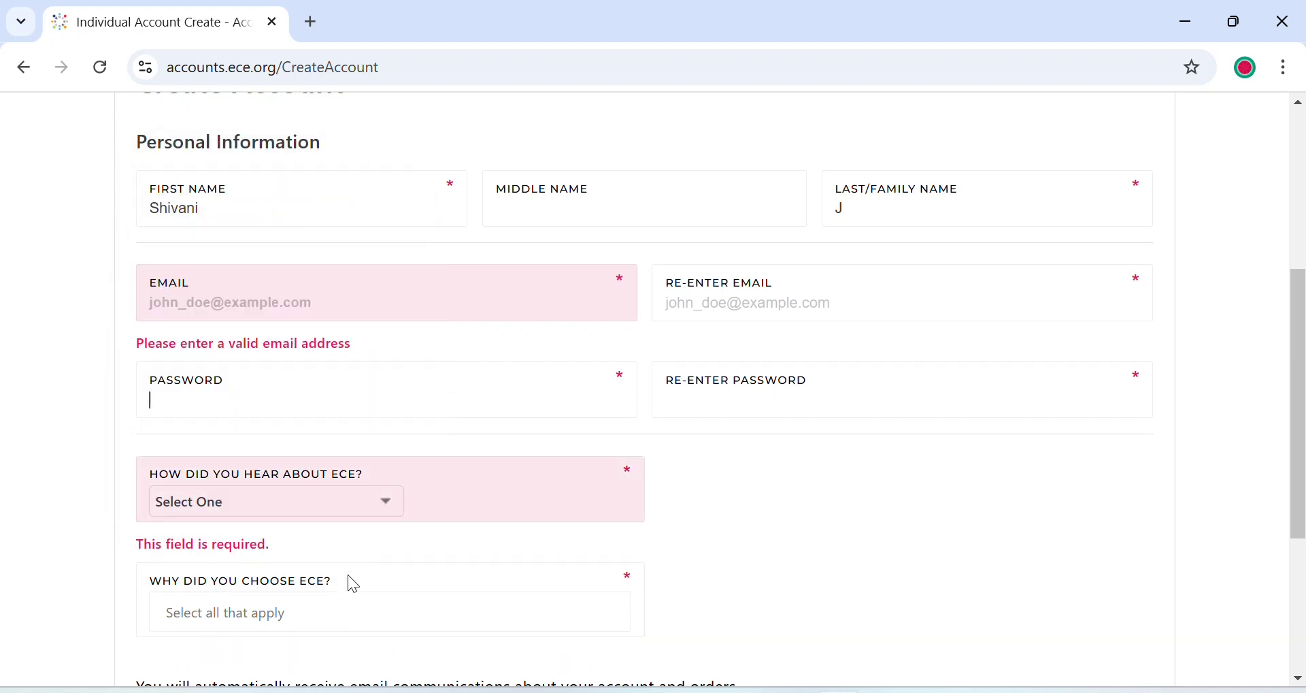
left_click(385, 502)
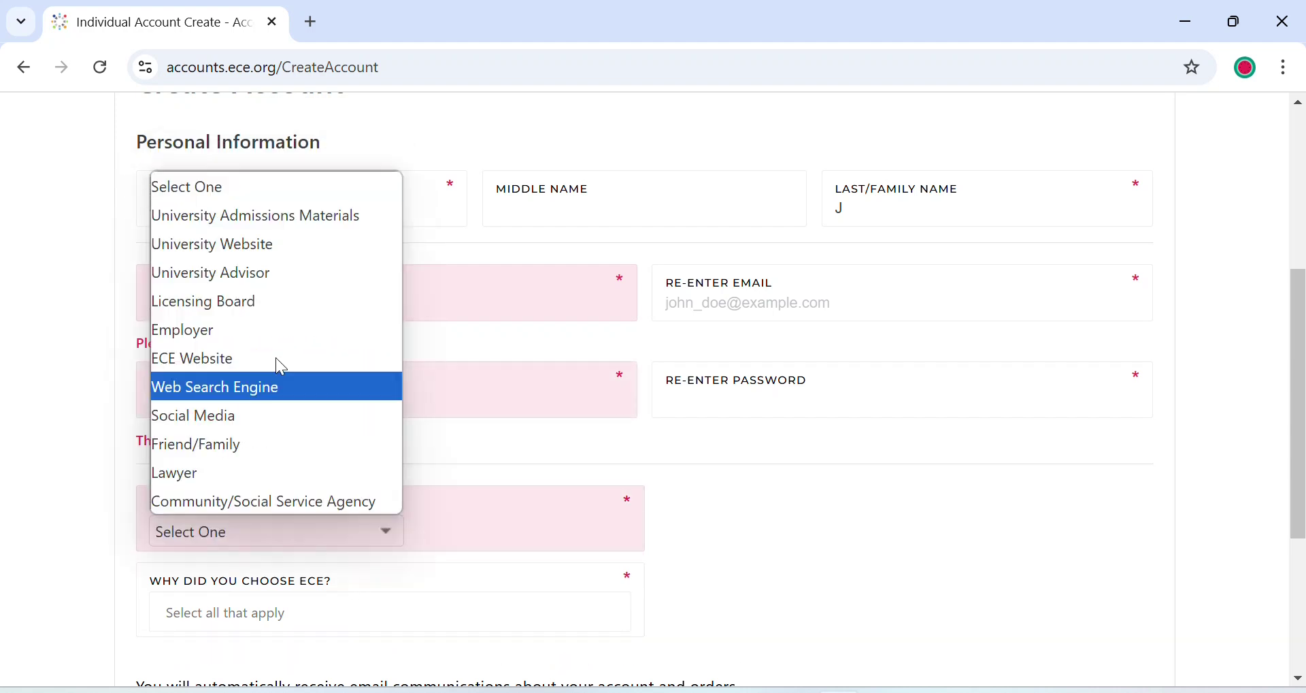
left_click(276, 416)
Choose "Required by university, employer, or licensing board" as the reason for choosing ECE
scroll(272, 408, "down", 3)
left_click(274, 408)
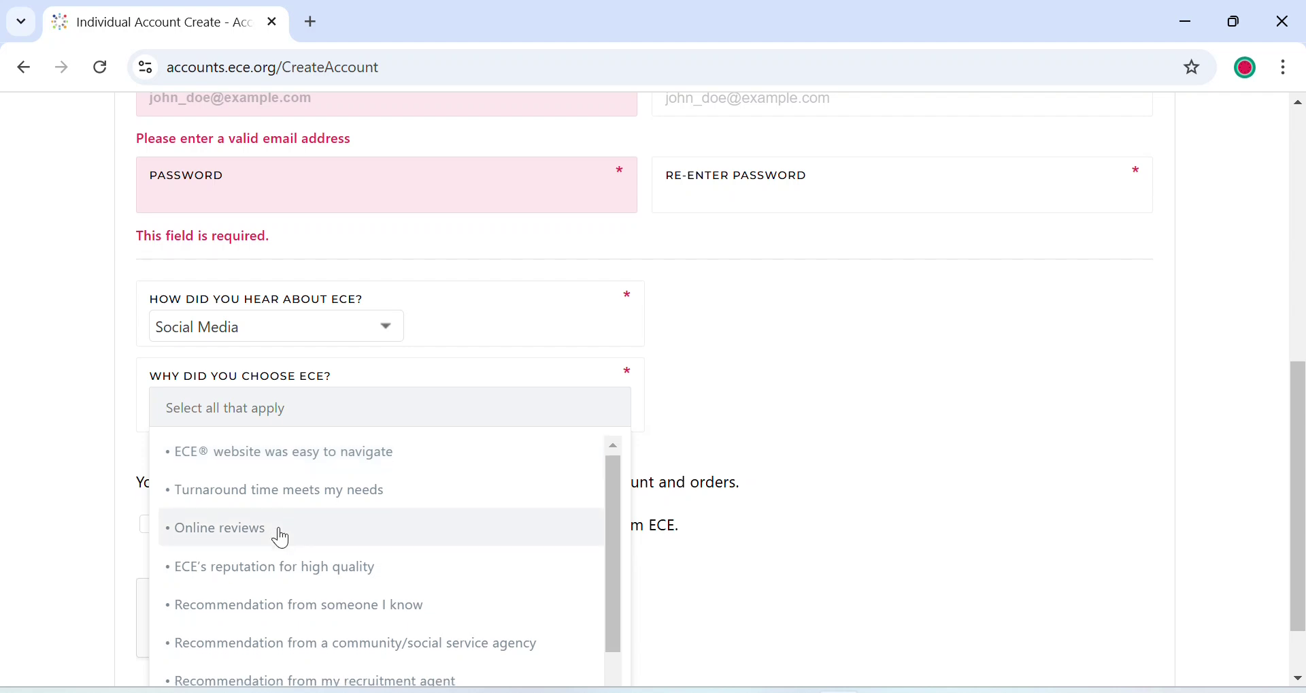
scroll(283, 538, "down", 1)
scroll(283, 537, "down", 3)
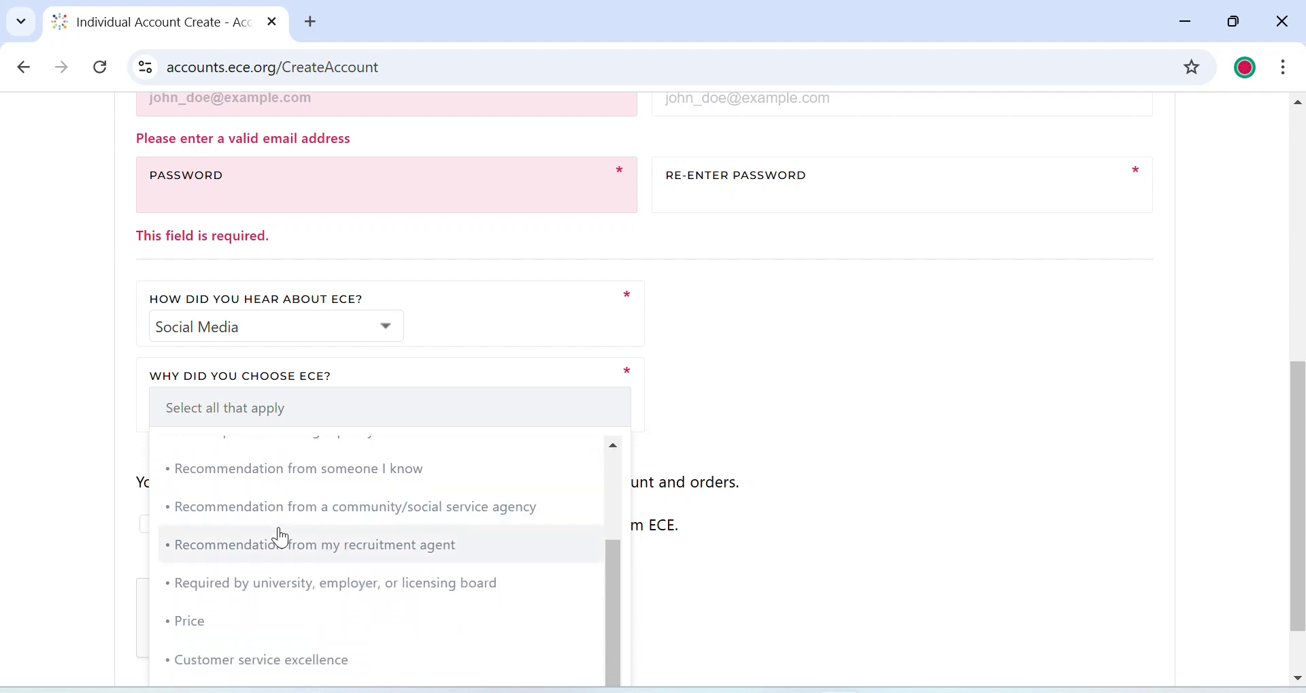
left_click(286, 596)
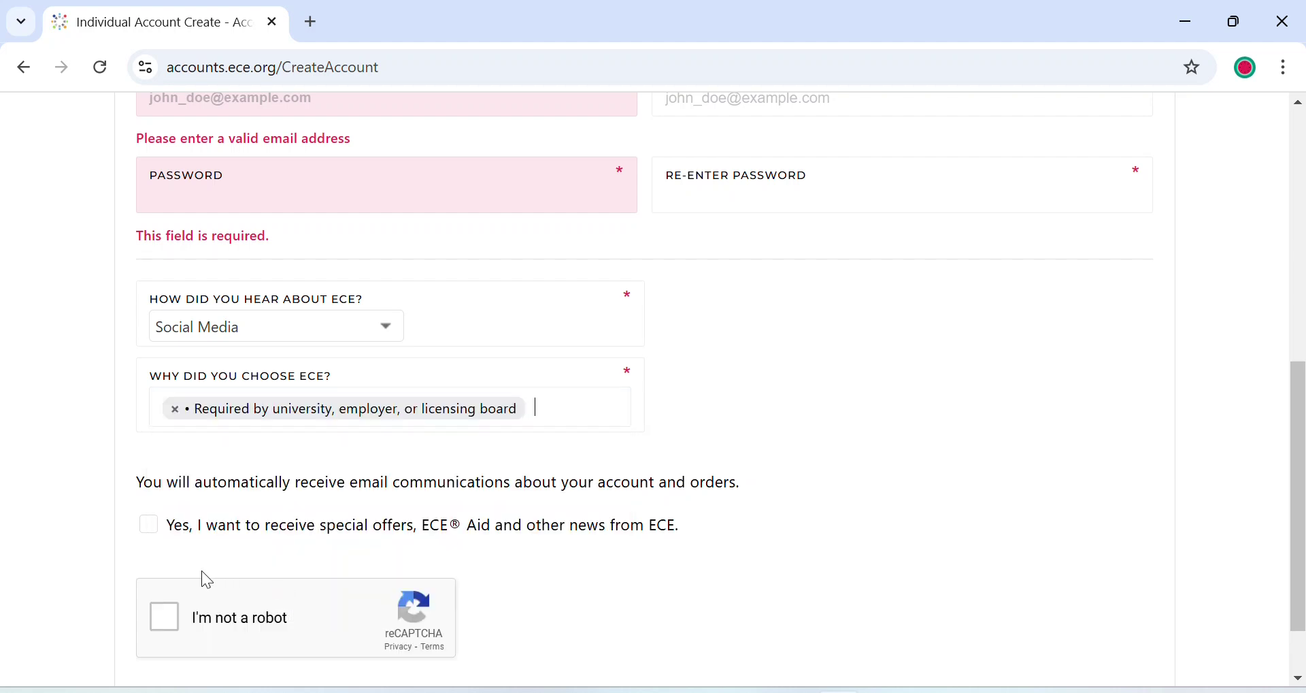
Opt in to ECE special offers and news, and submit the account form with the robot check completed
left_click(149, 531)
scroll(204, 613, "down", 1)
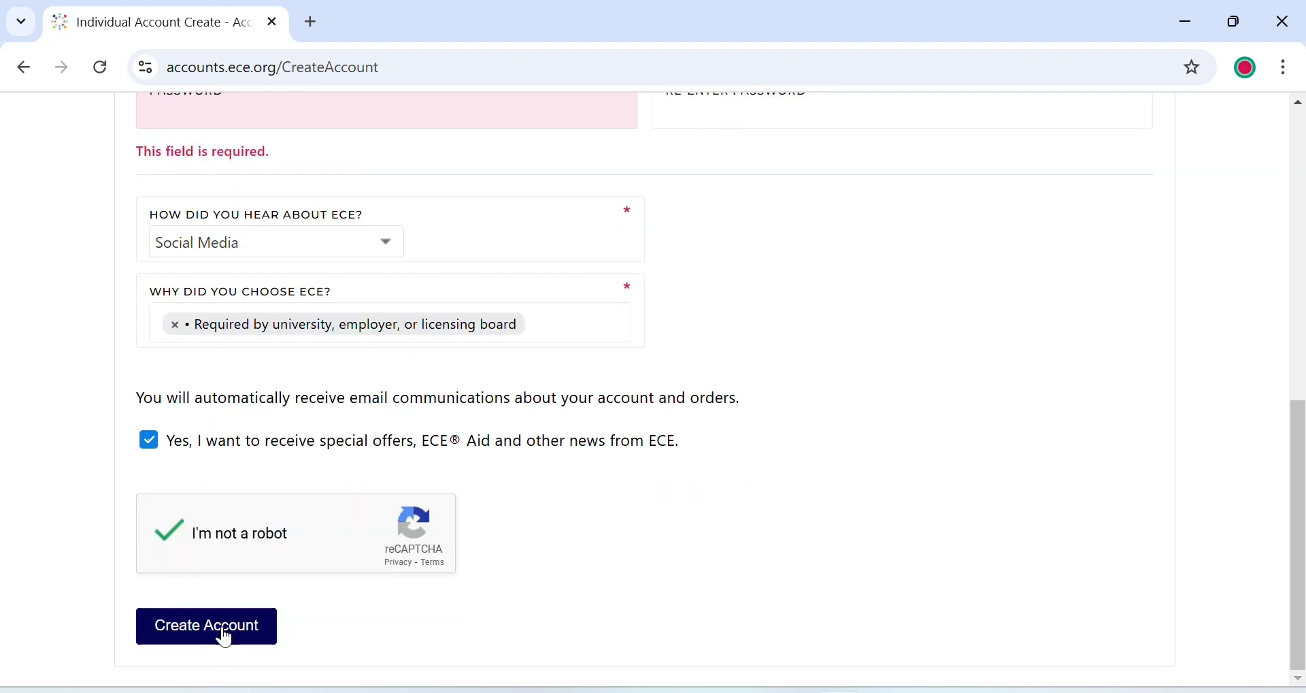
left_click(226, 640)
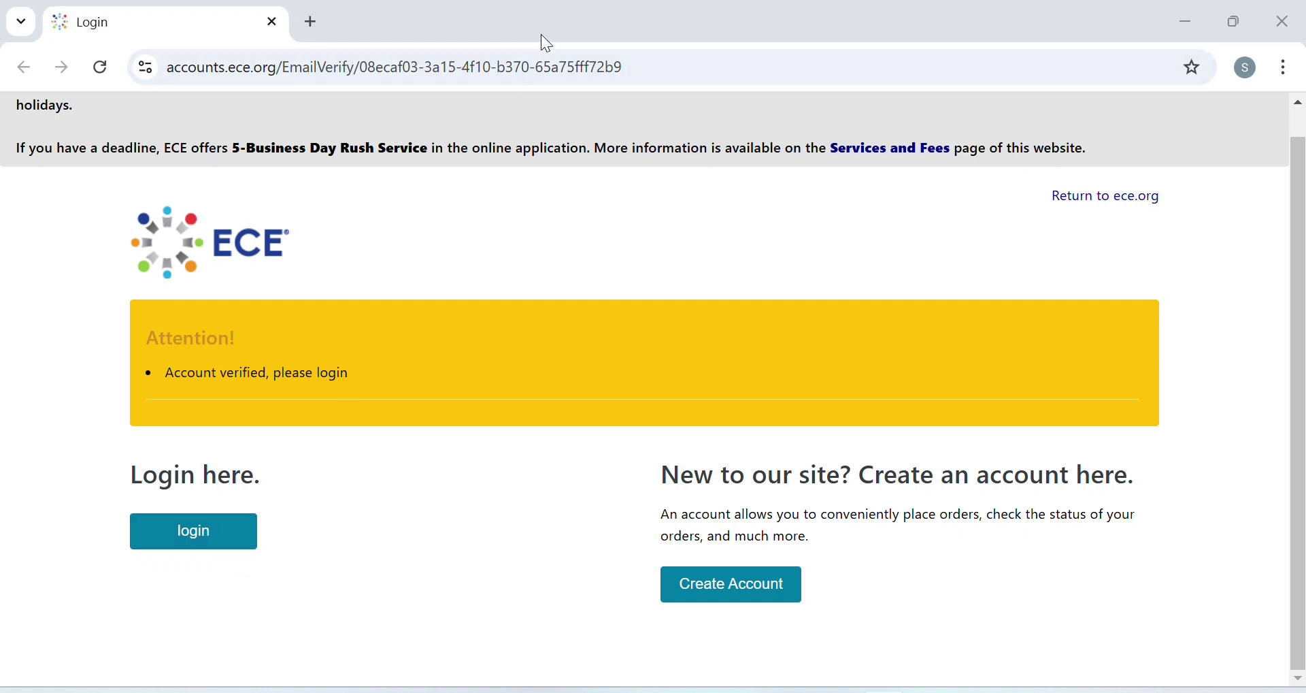
Log in to the verified account and start a U.S. Evaluation Report application
left_click(201, 549)
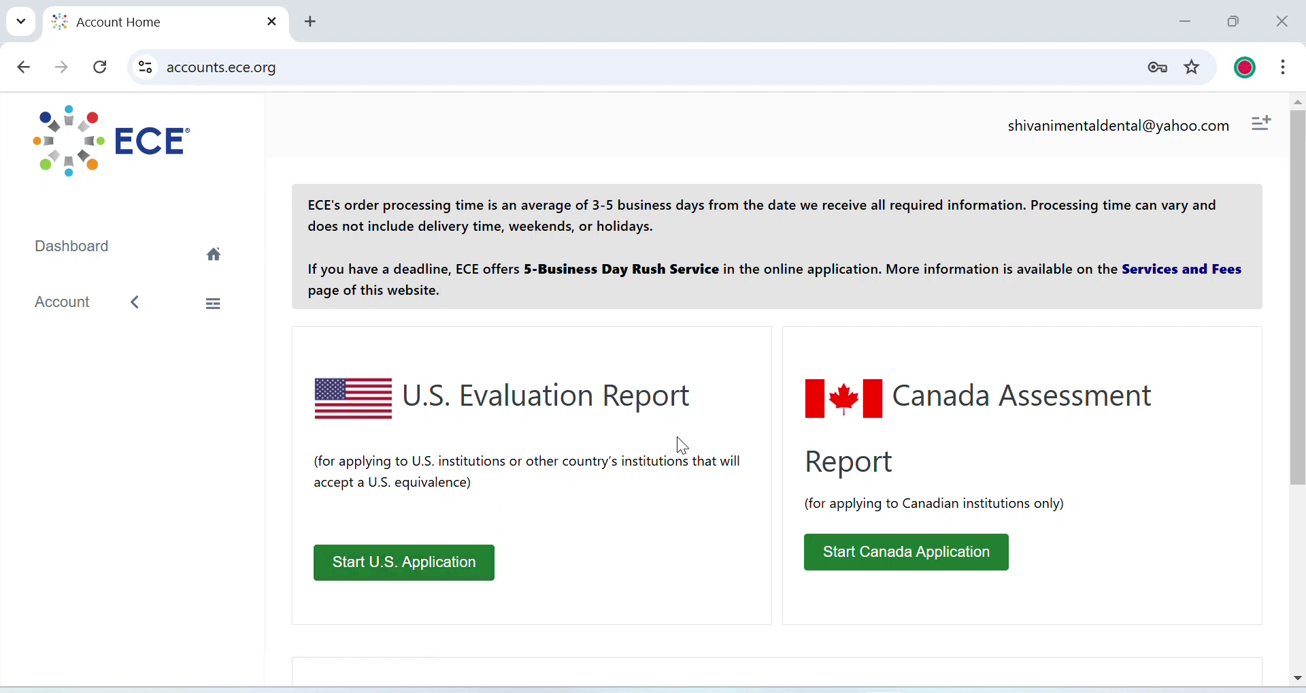
left_click(422, 583)
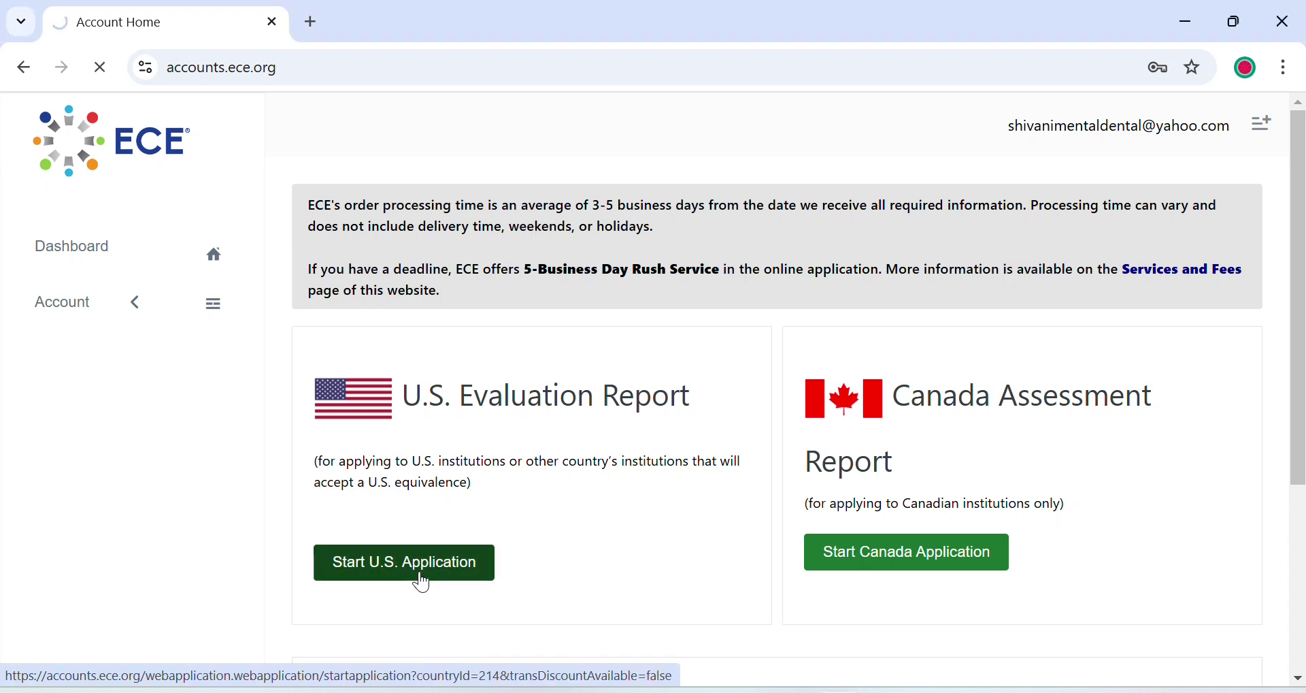
Fill in the month, day and year of the applicant's date of birth in the personal information section
scroll(586, 457, "down", 3)
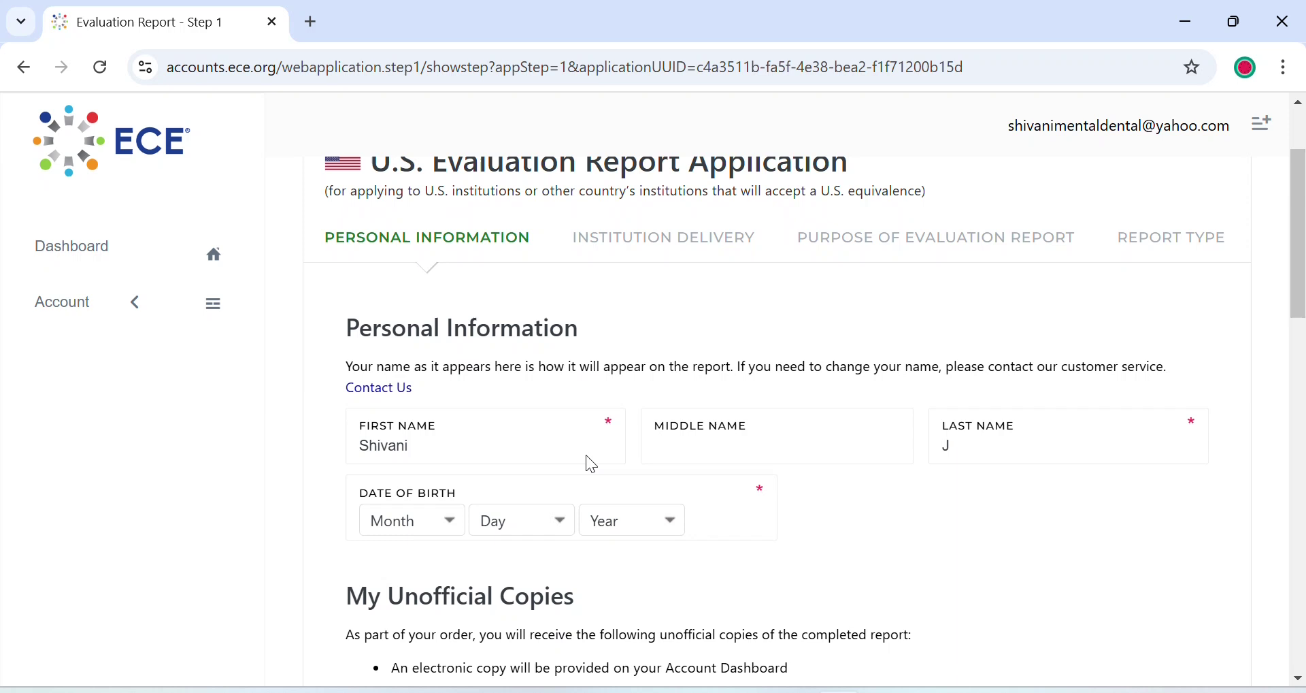
scroll(586, 455, "down", 1)
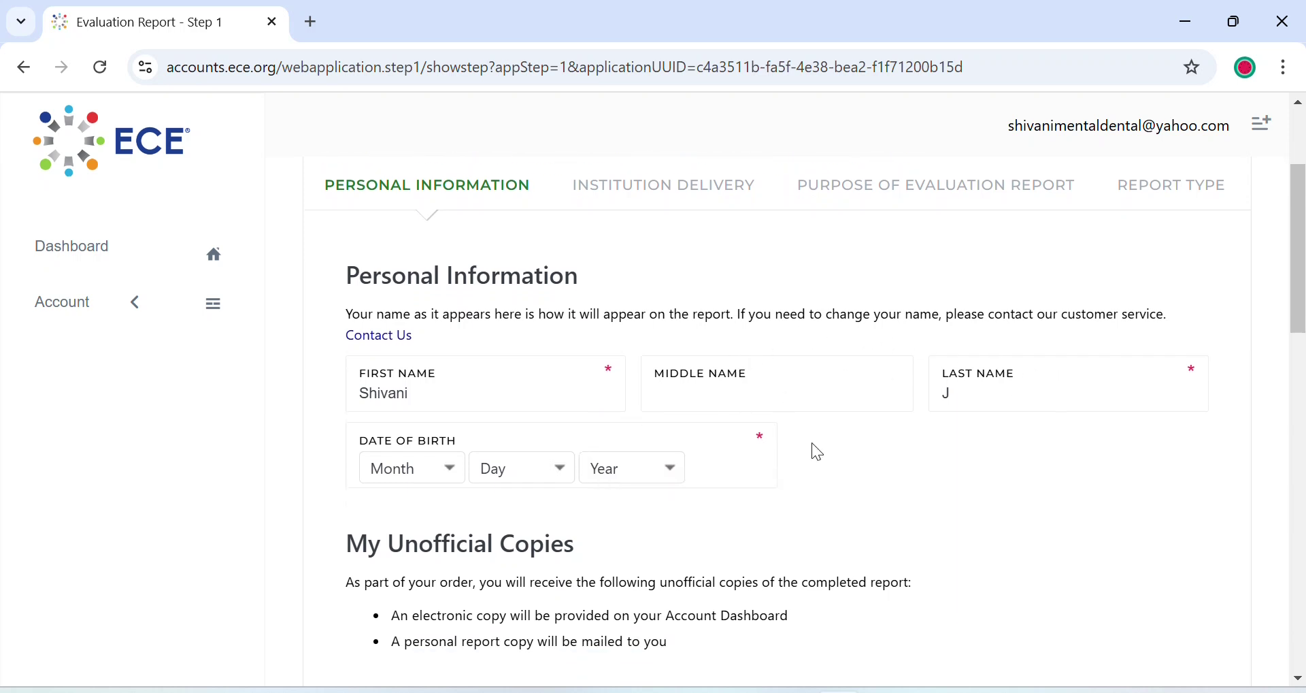
left_click(424, 477)
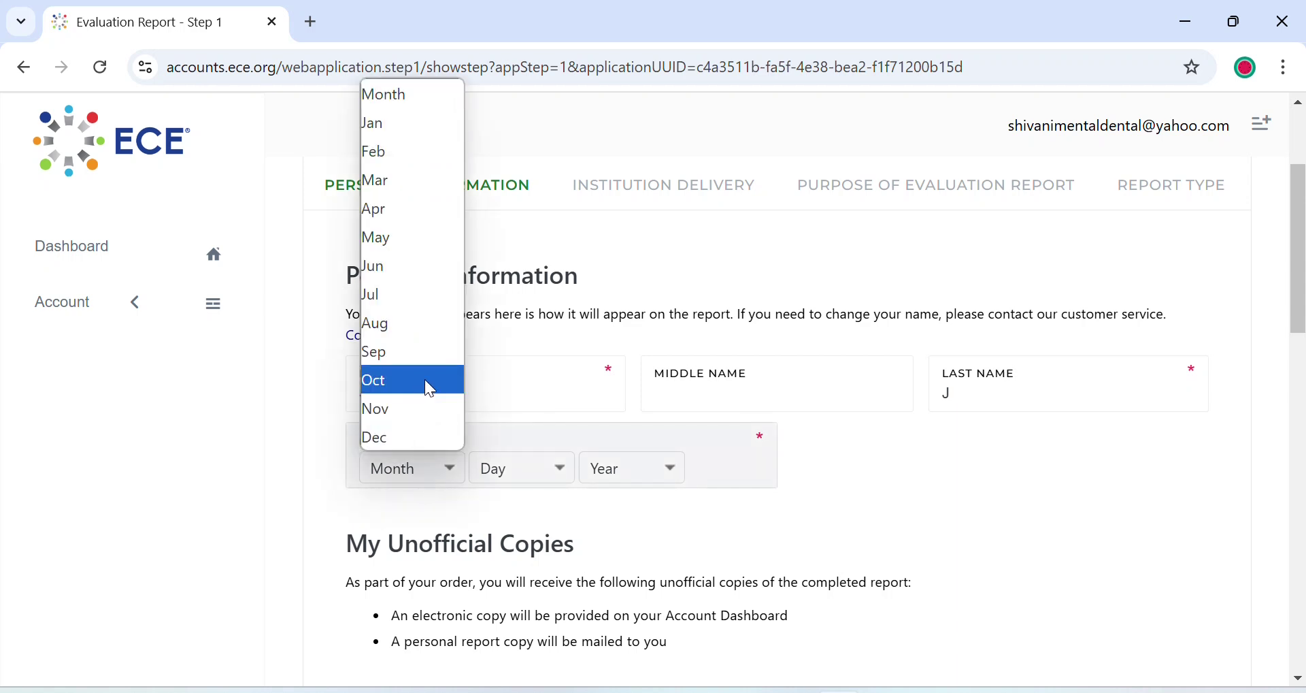
left_click(428, 407)
left_click(503, 469)
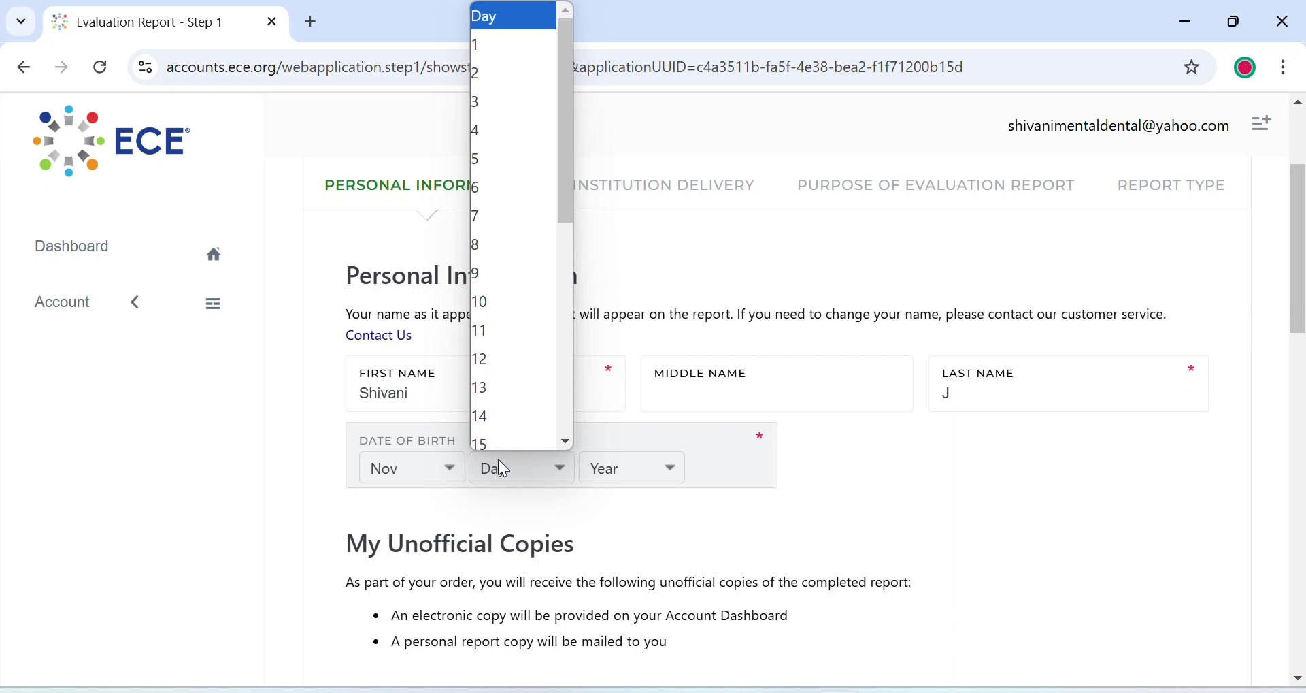
left_click(488, 413)
left_click(629, 476)
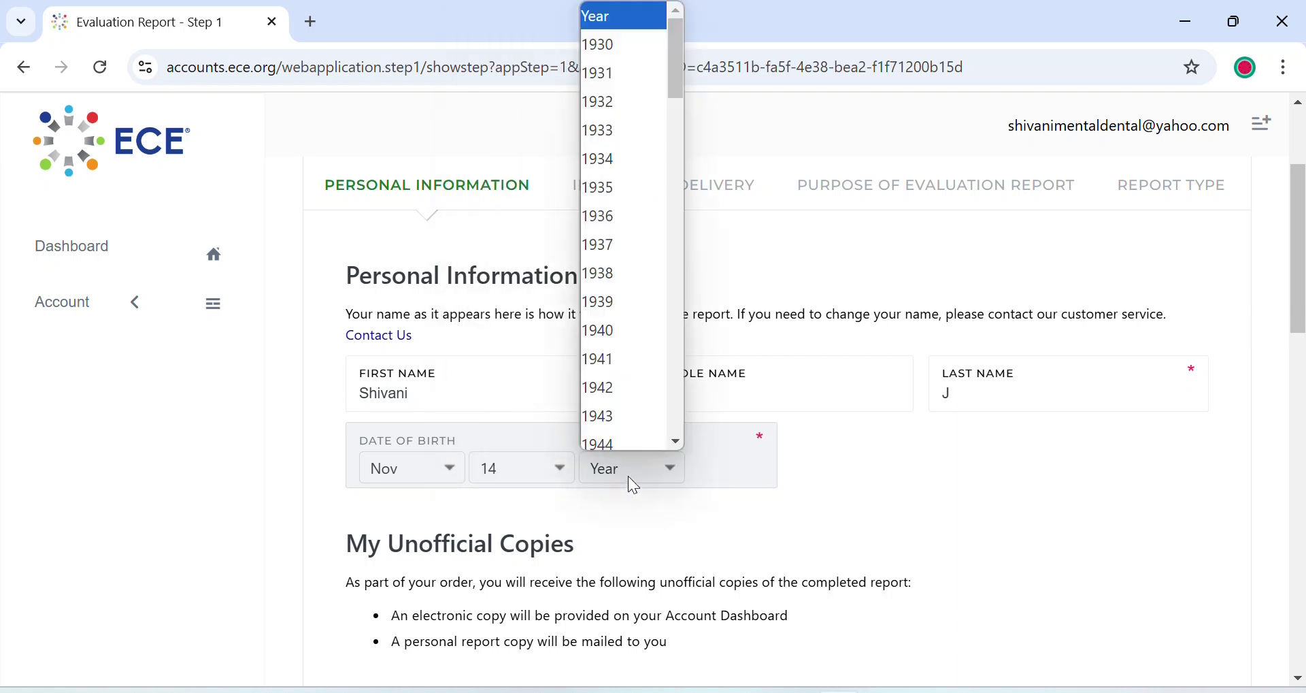
left_click(613, 354)
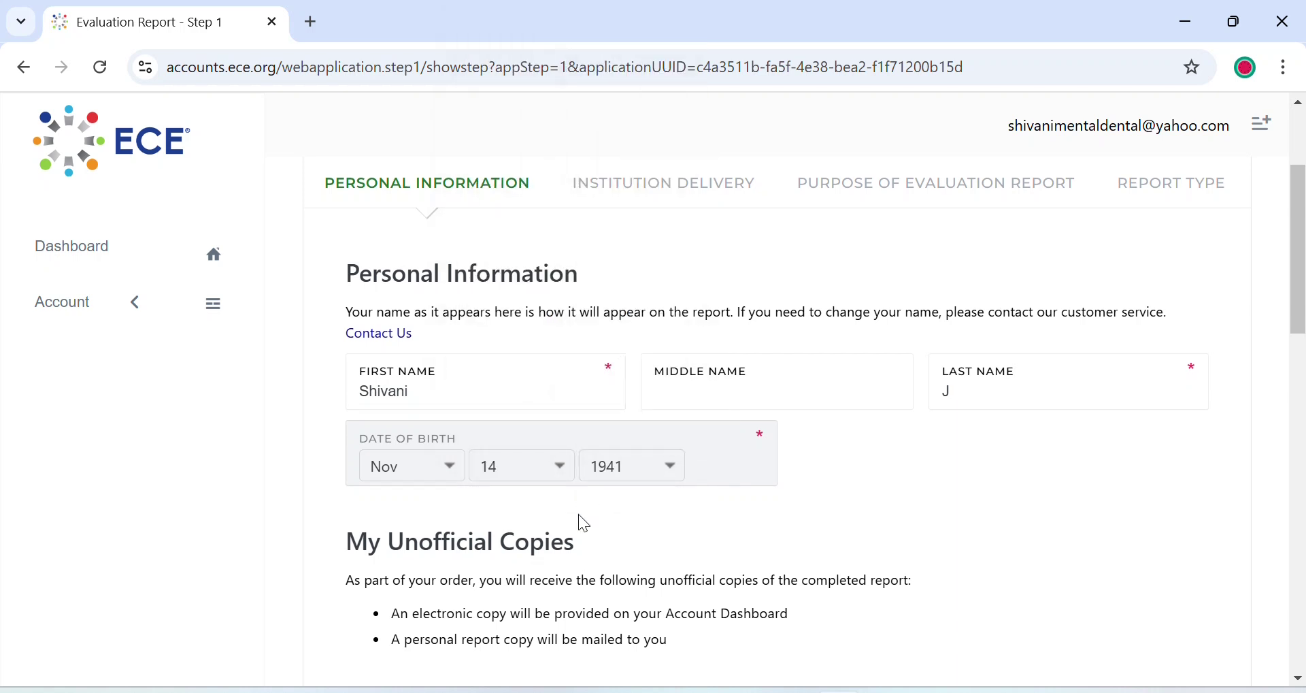
left_click(633, 466)
left_click(613, 277)
Set the number of official sealed report copies for the applicant to 1
scroll(613, 278, "down", 2)
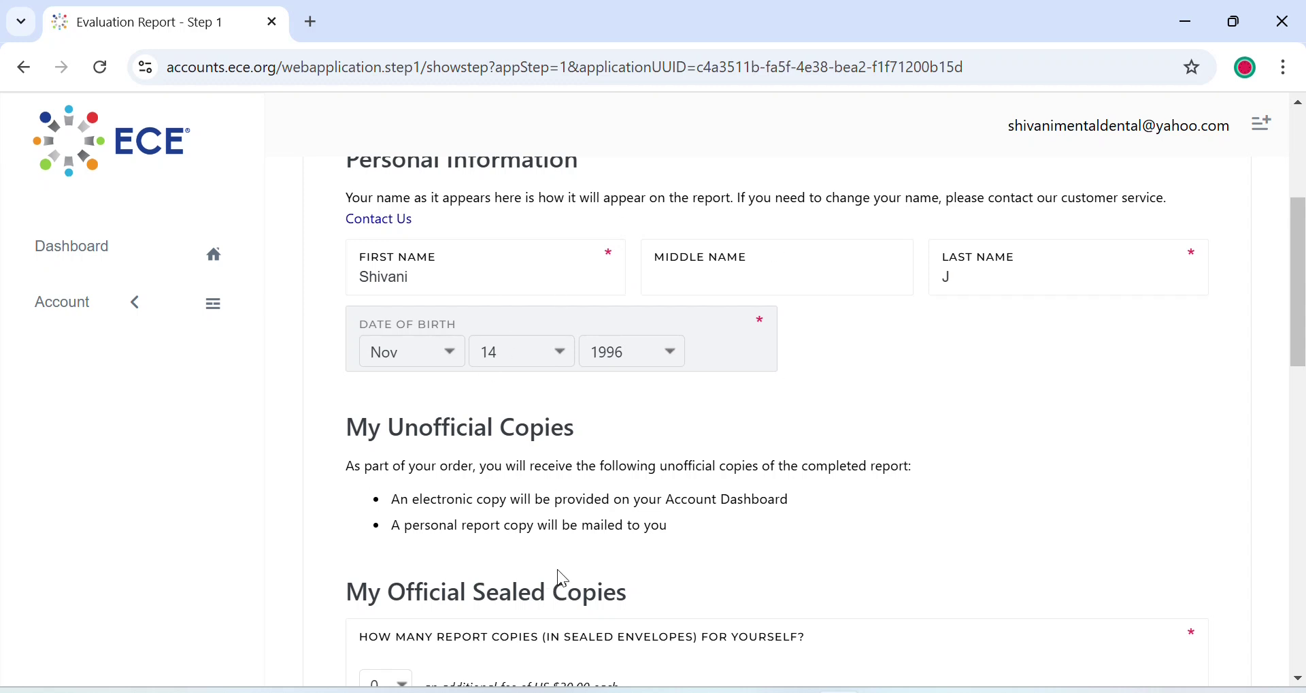
scroll(562, 578, "down", 2)
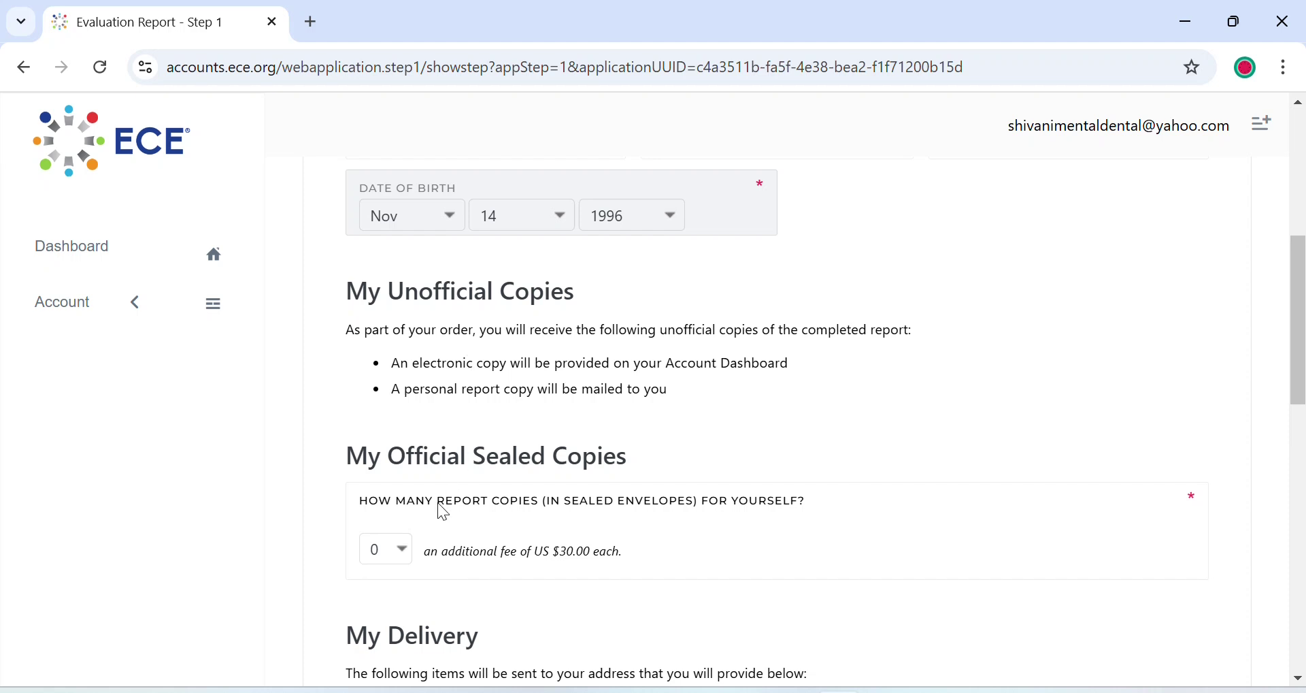
scroll(565, 519, "down", 1)
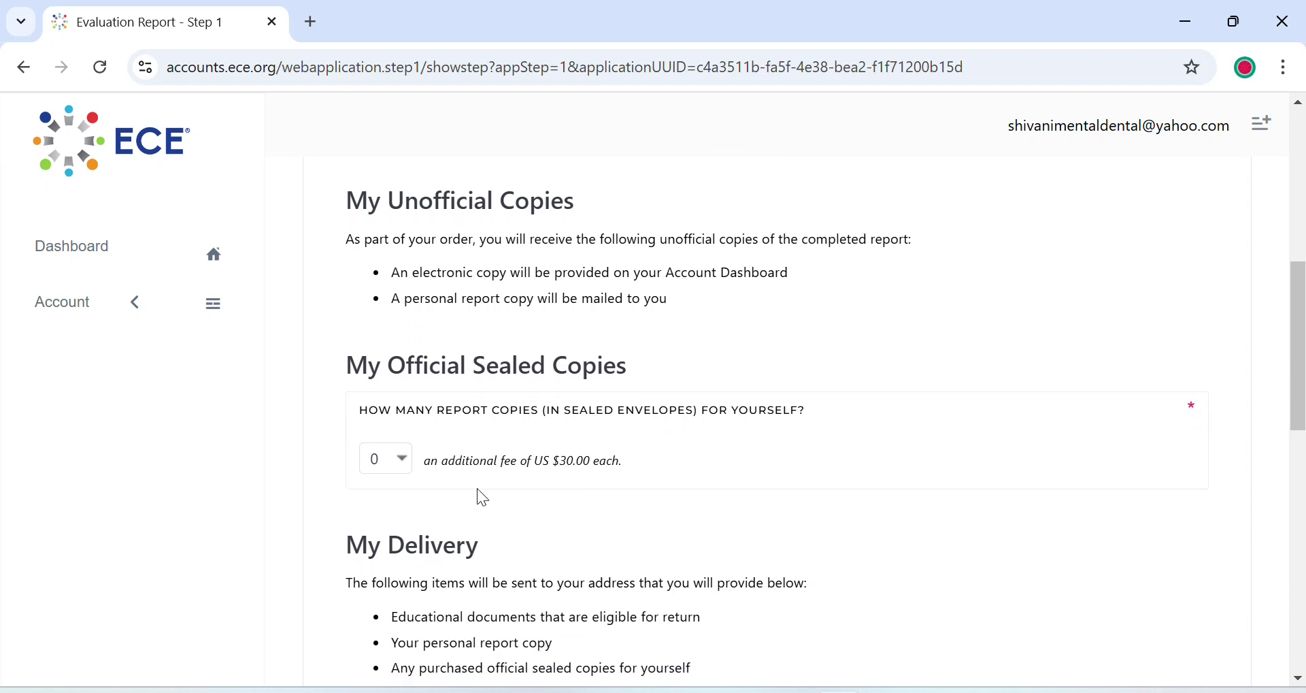
left_click(402, 459)
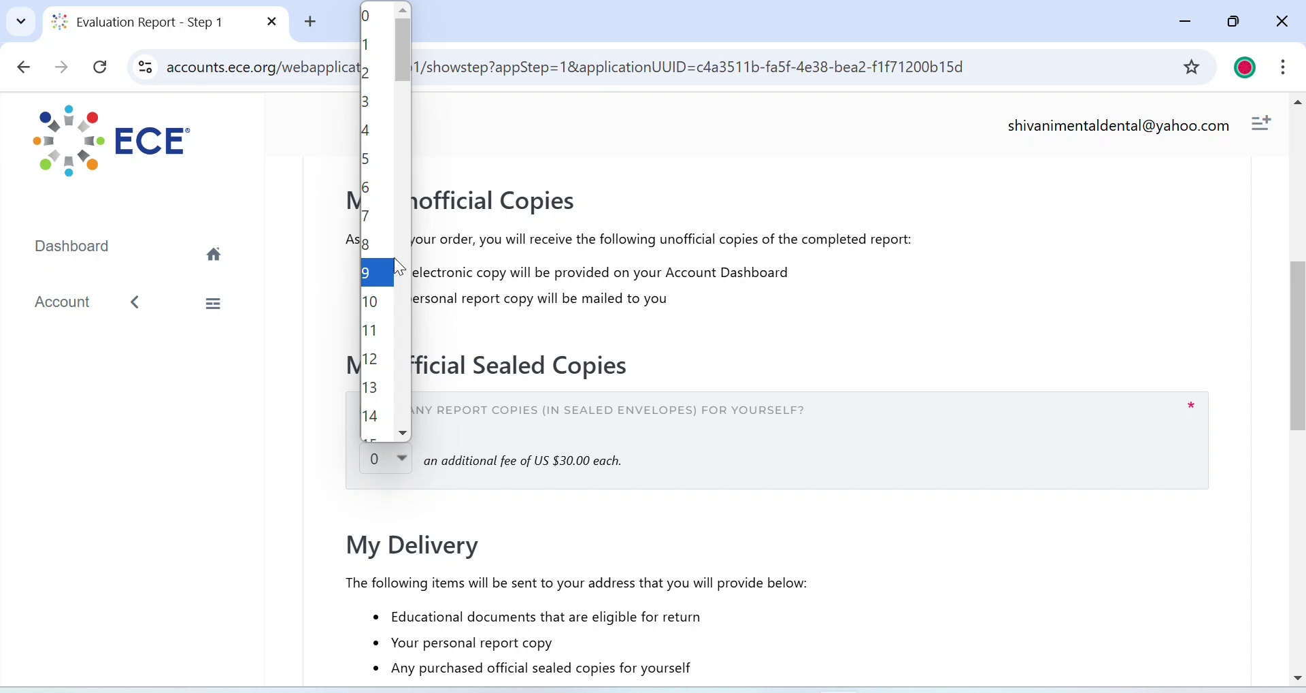
left_click(367, 46)
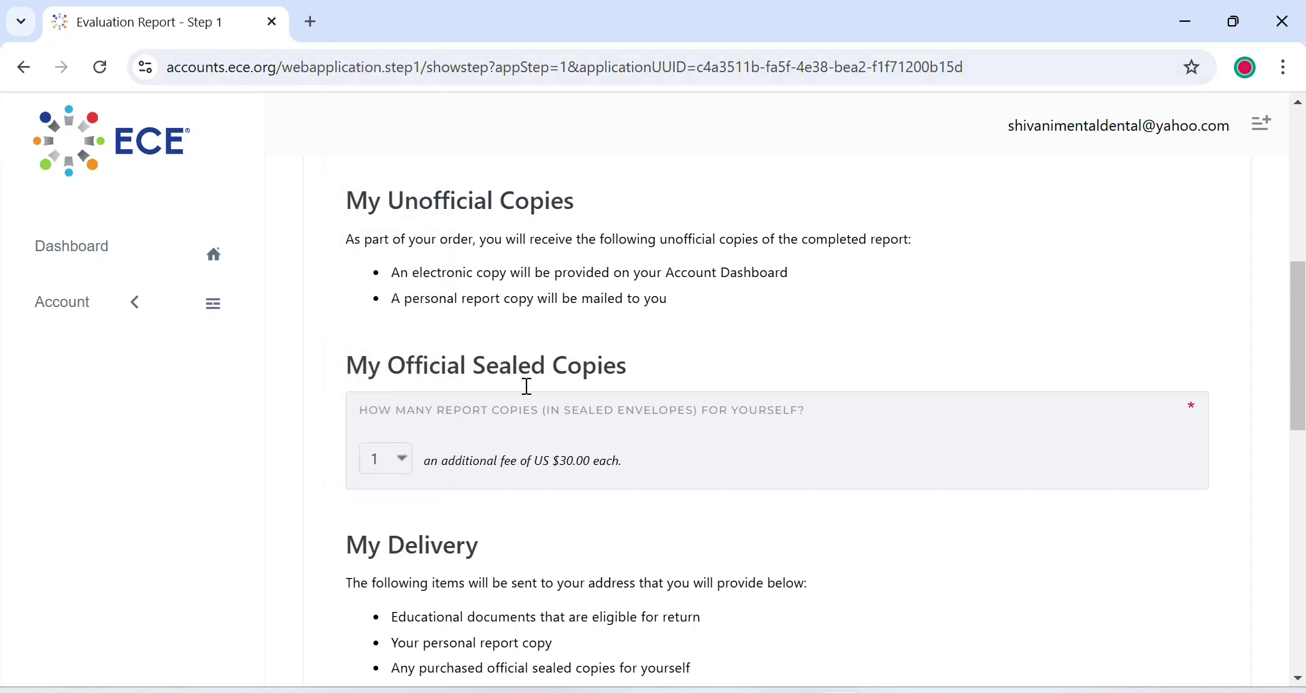
Review the delivery address fields, from contact name and address to country, phone and delivery method
scroll(471, 470, "down", 3)
scroll(472, 470, "down", 1)
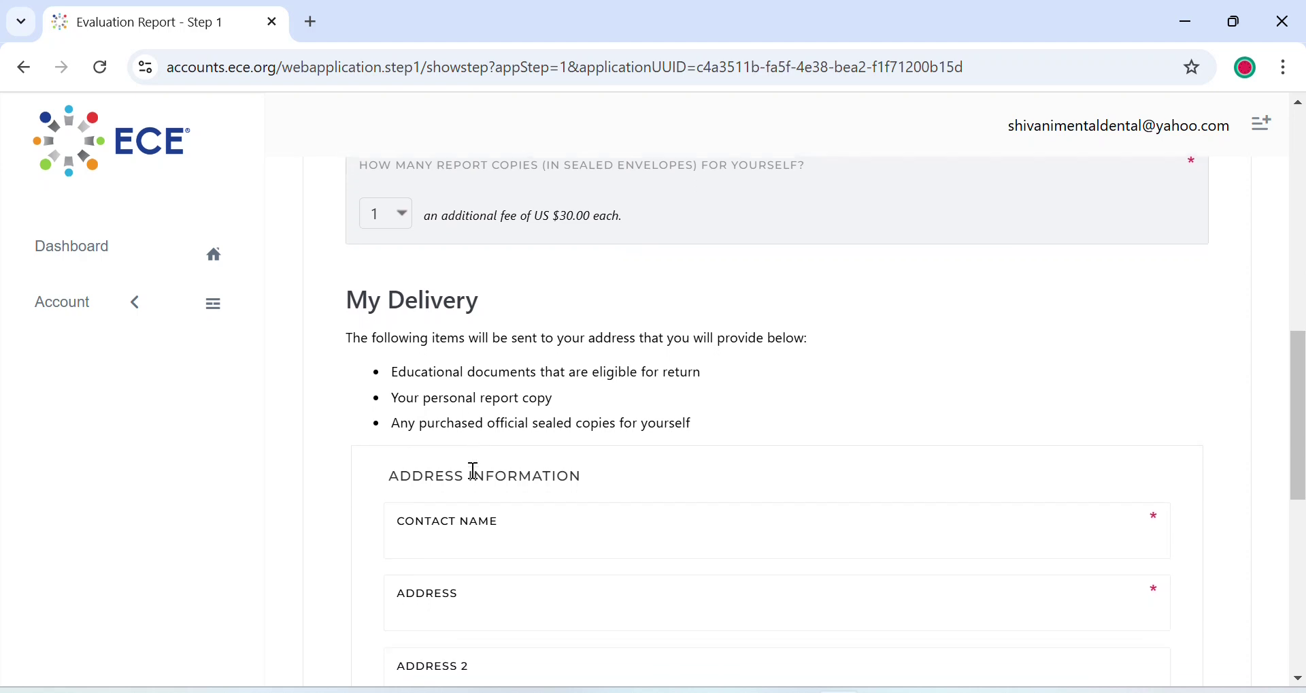
scroll(474, 471, "down", 1)
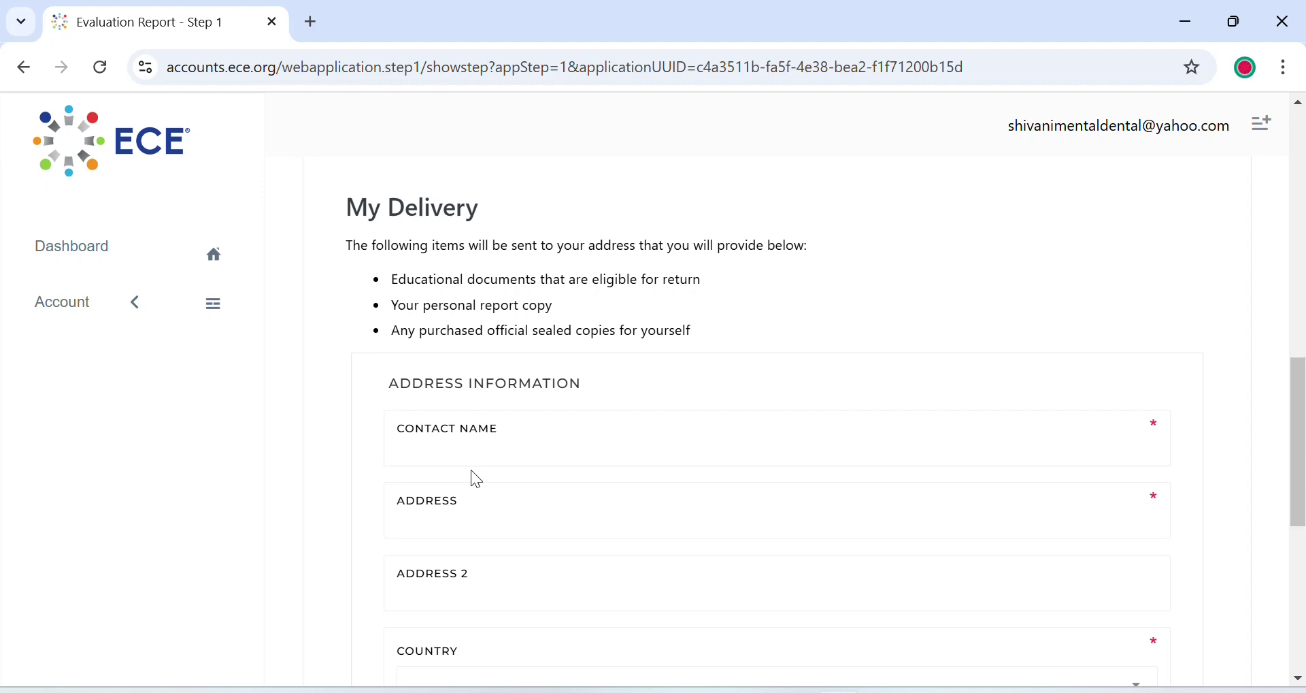
scroll(472, 471, "down", 1)
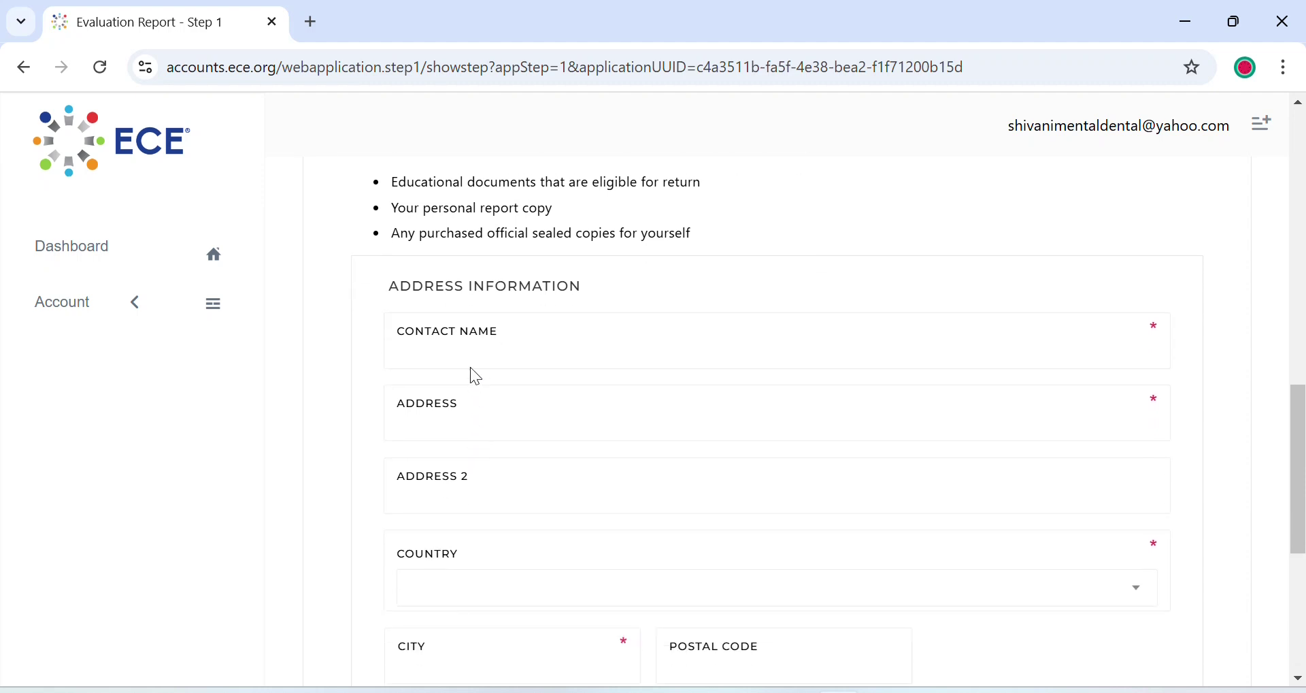
left_click(474, 365)
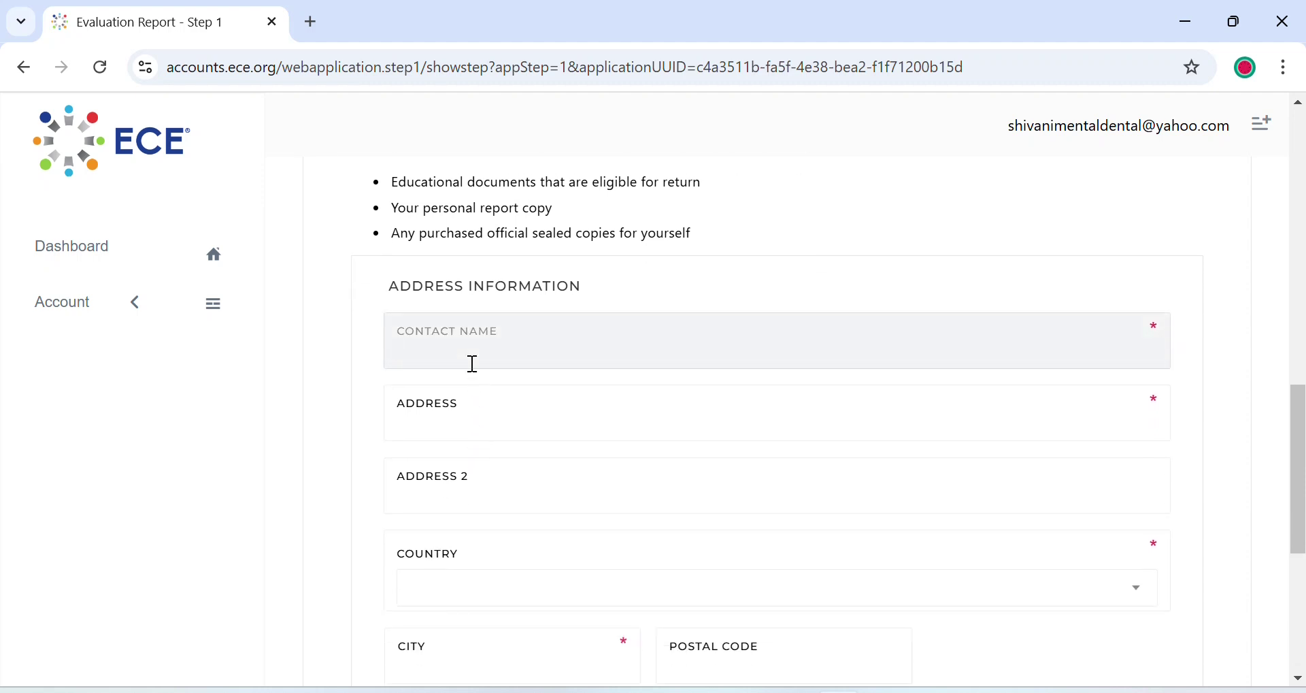
scroll(473, 365, "down", 3)
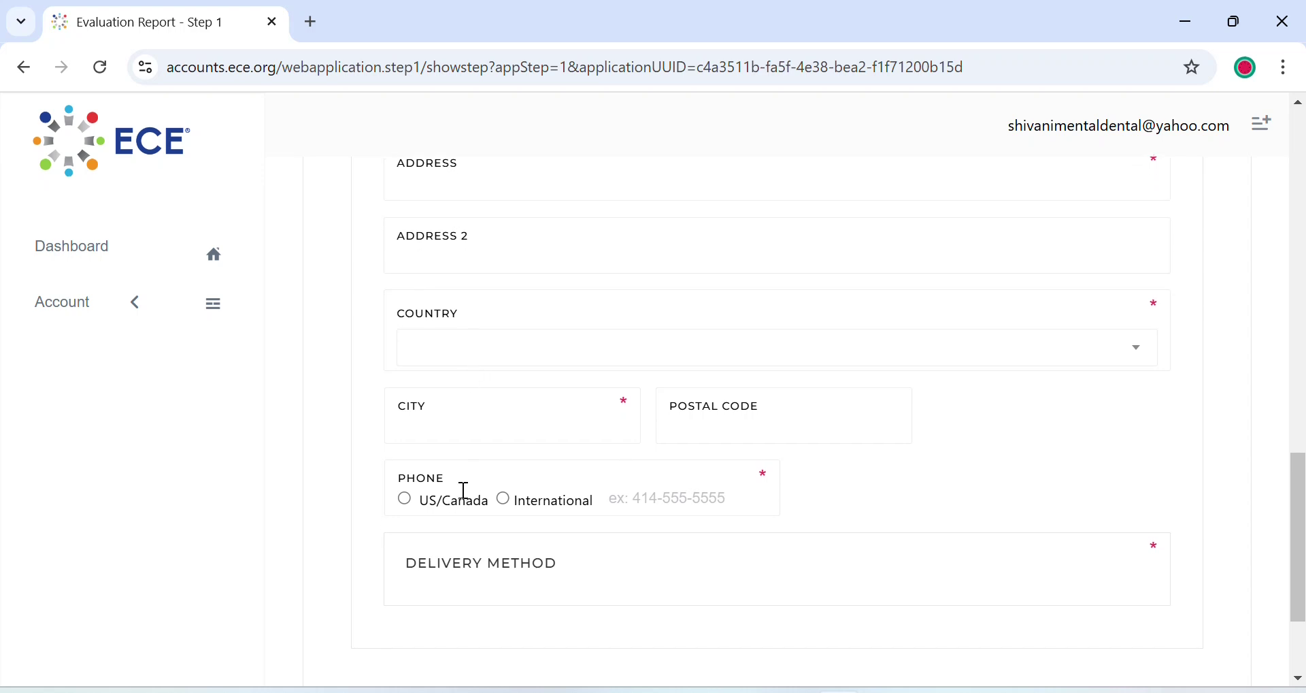
Set the country of the report's delivery address to India and check the delivery method offered
left_click(523, 437)
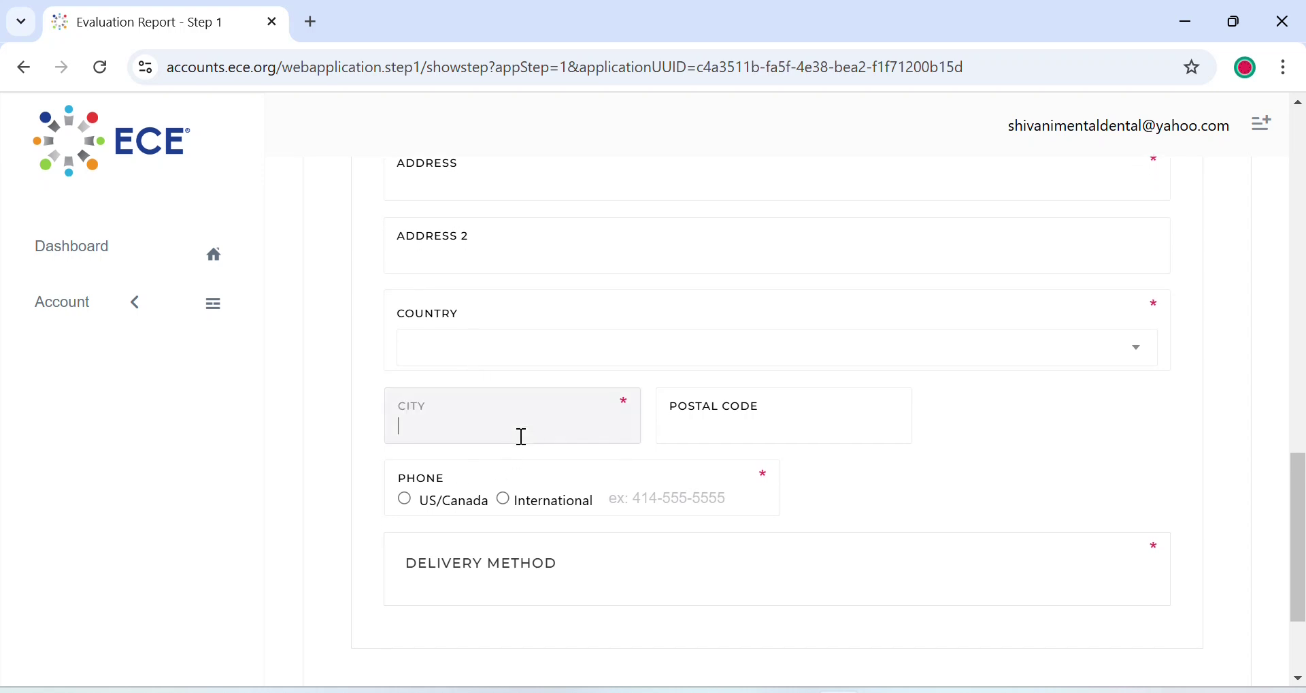
left_click(522, 365)
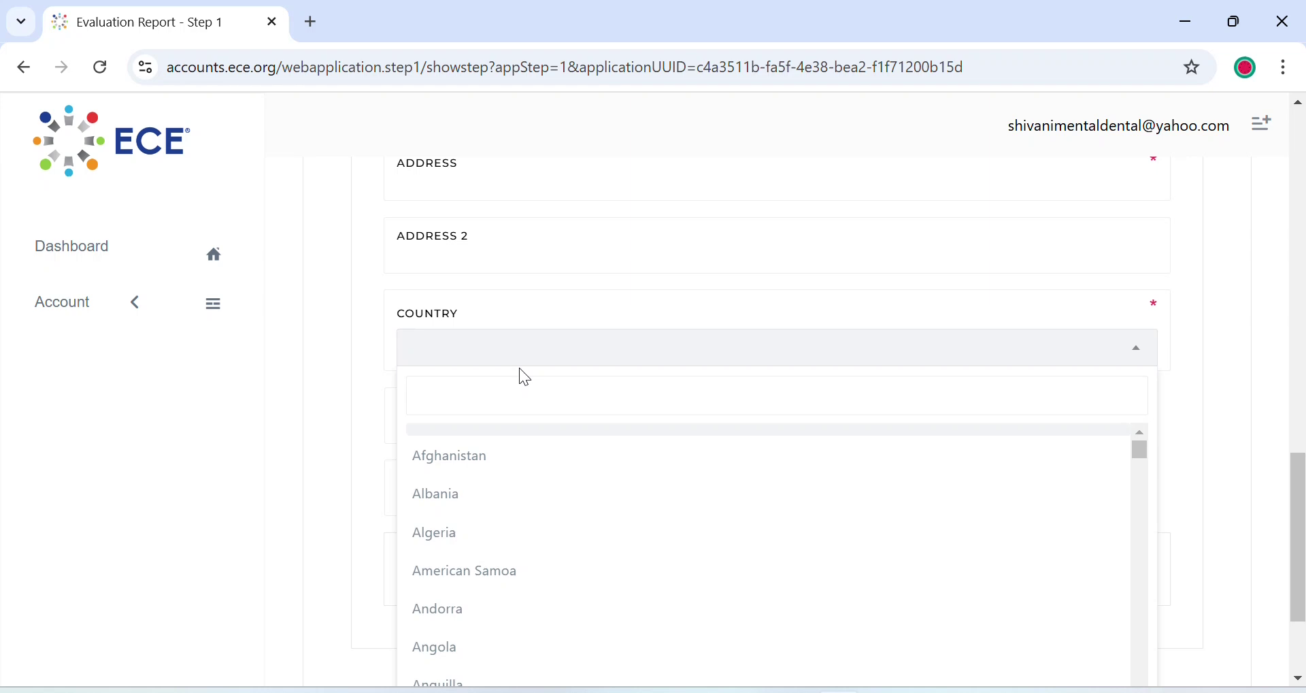
type("iNDI")
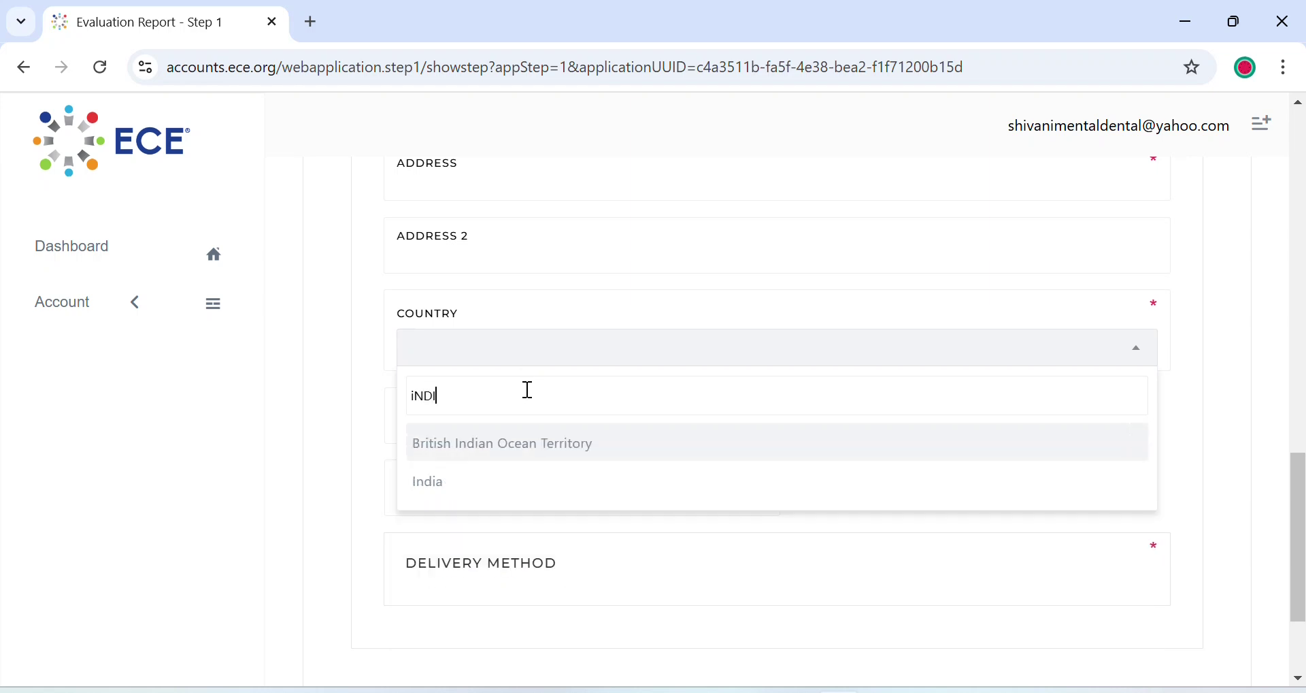
type("A")
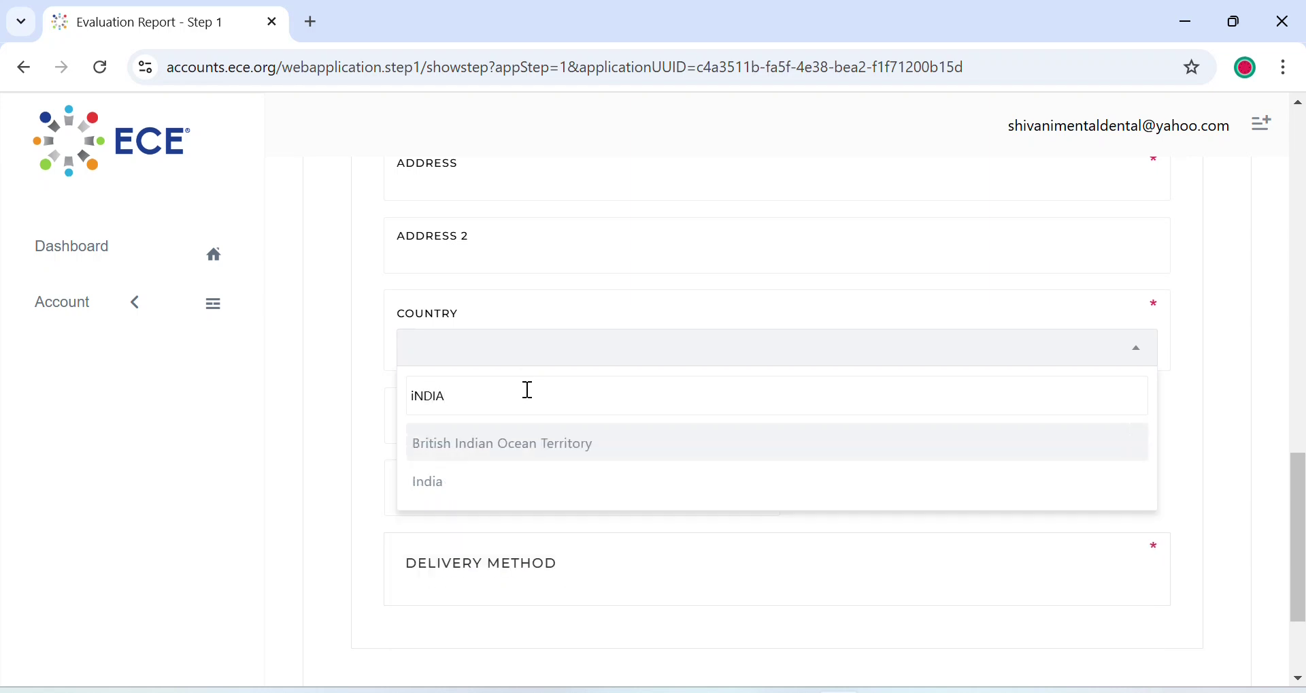
left_click(528, 481)
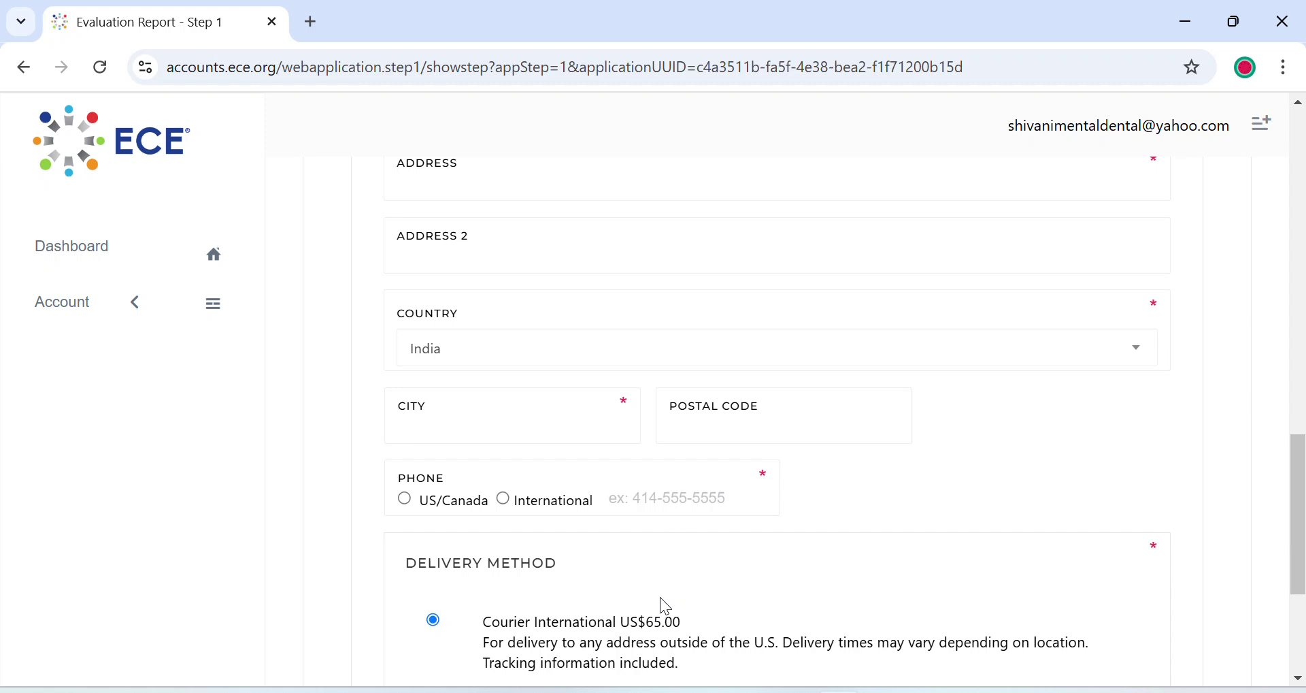
scroll(660, 597, "down", 2)
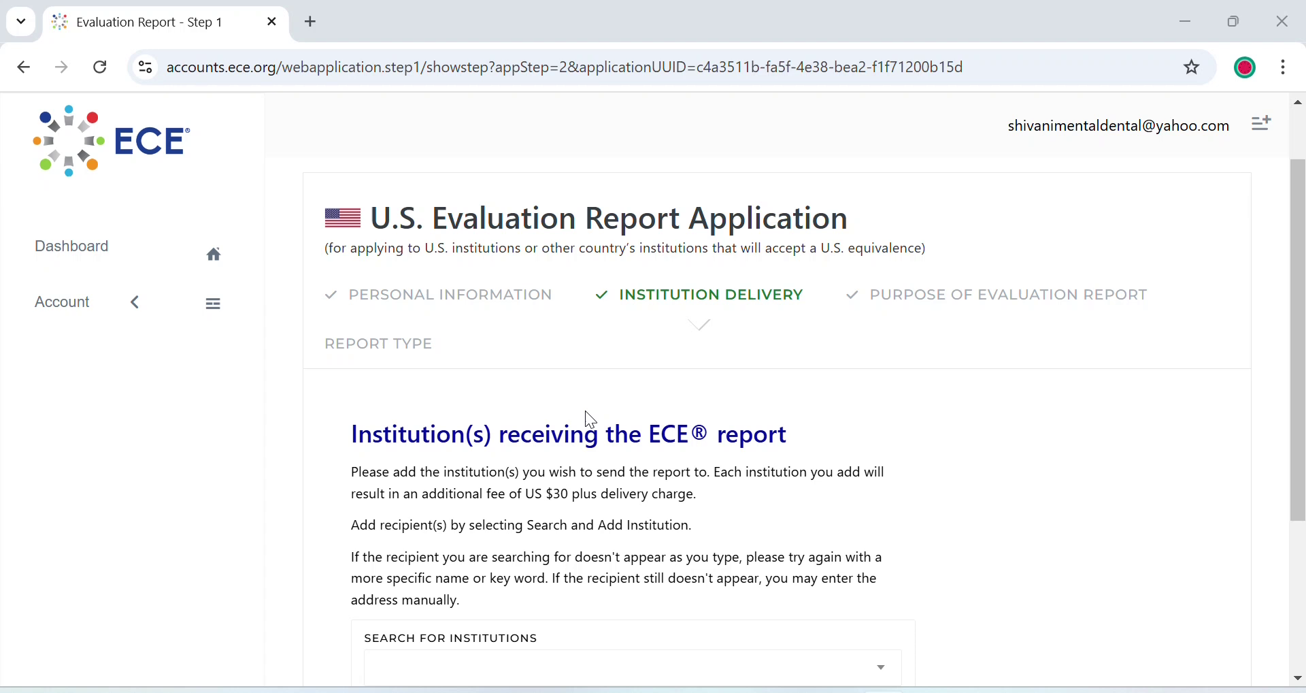
Check the search for receiving institutions without adding one, and go on to the purpose of the evaluation report
scroll(585, 411, "down", 1)
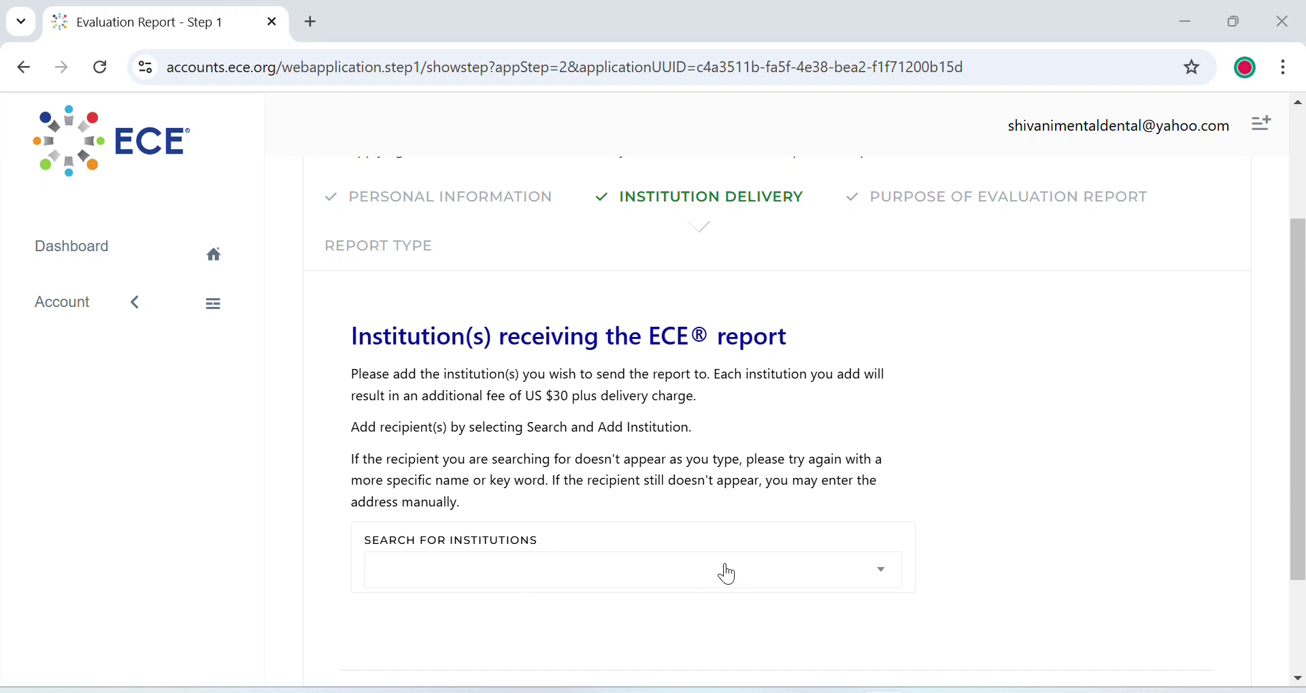
left_click(776, 583)
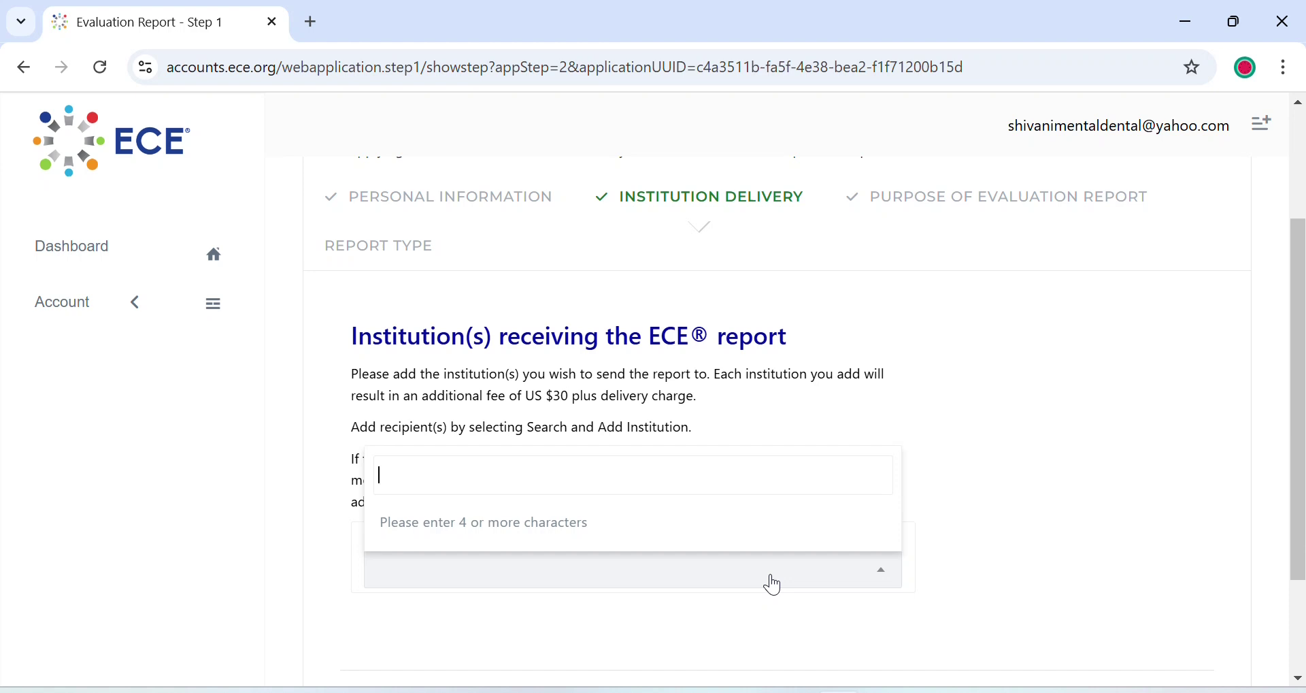
left_click(774, 585)
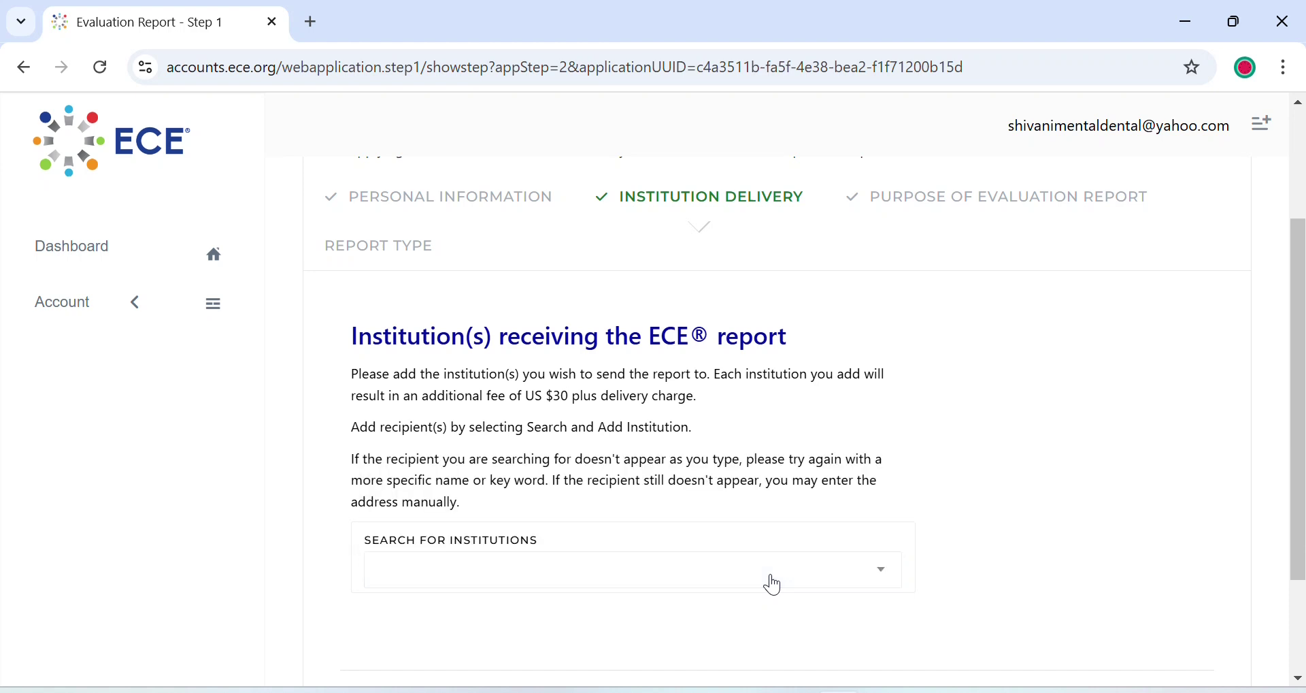
left_click(946, 213)
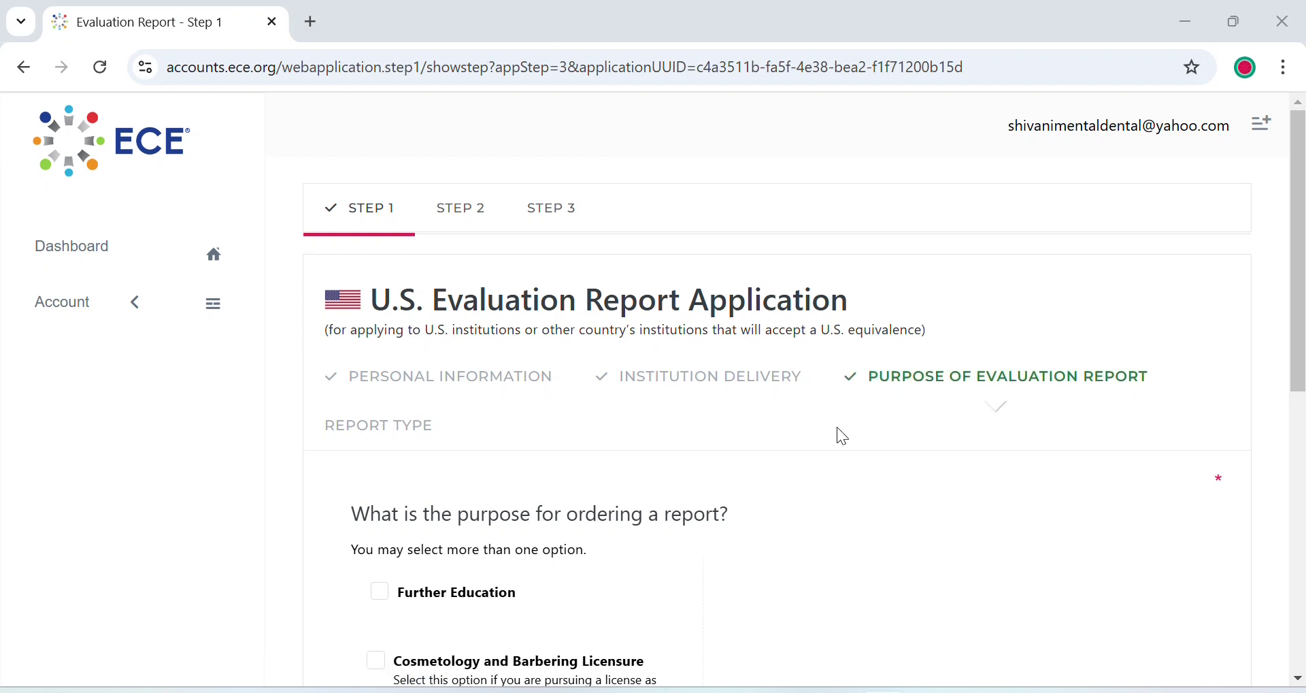
Select Further Education as the purpose for ordering the report and check its education level and field of study
scroll(837, 428, "down", 2)
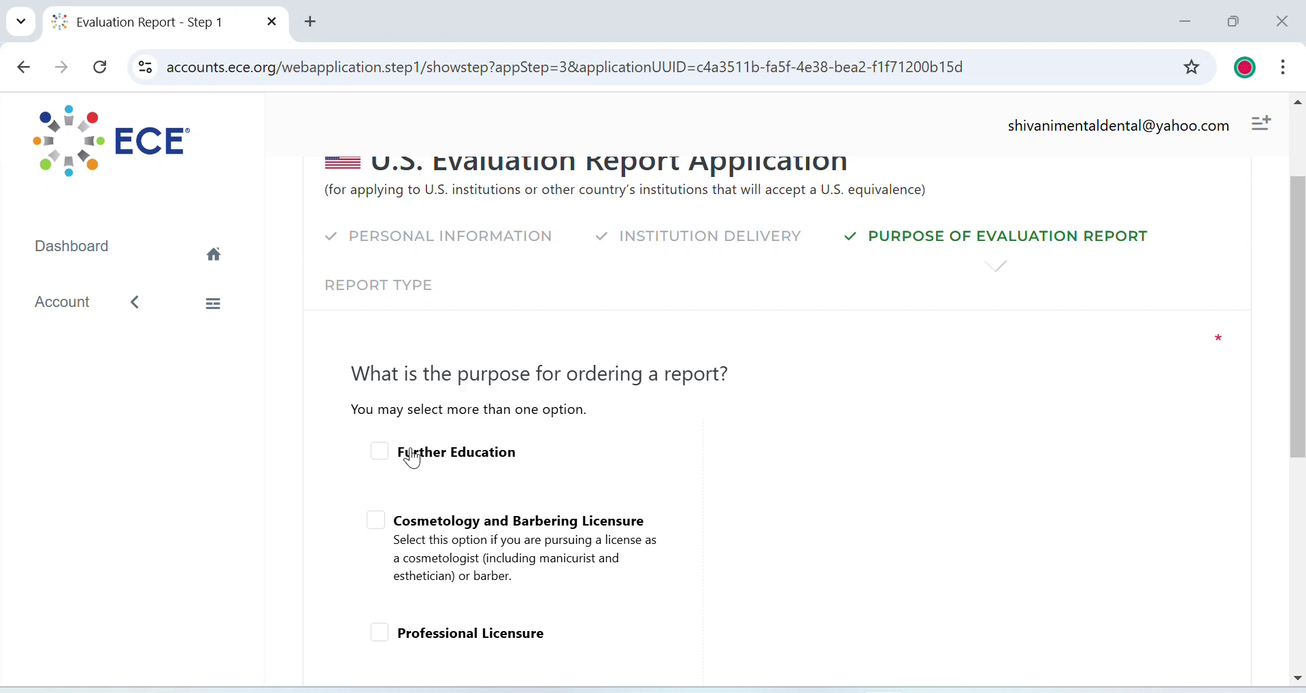
left_click(383, 460)
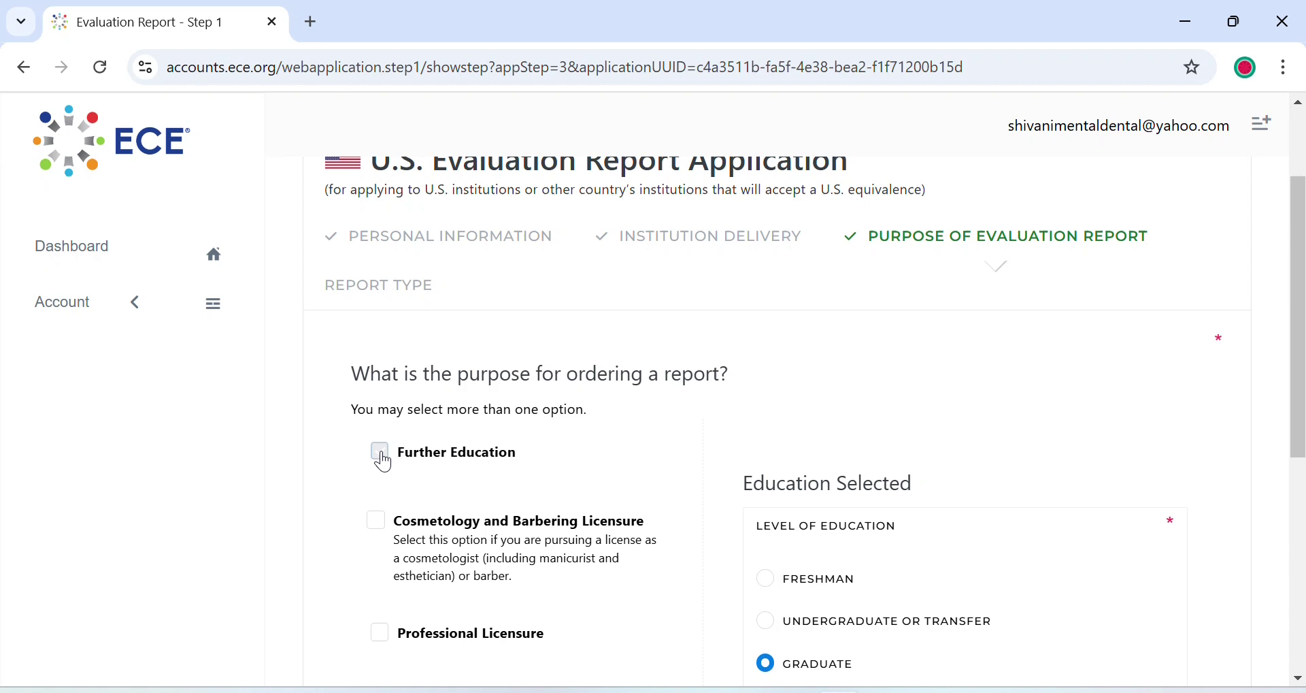
scroll(856, 607, "down", 2)
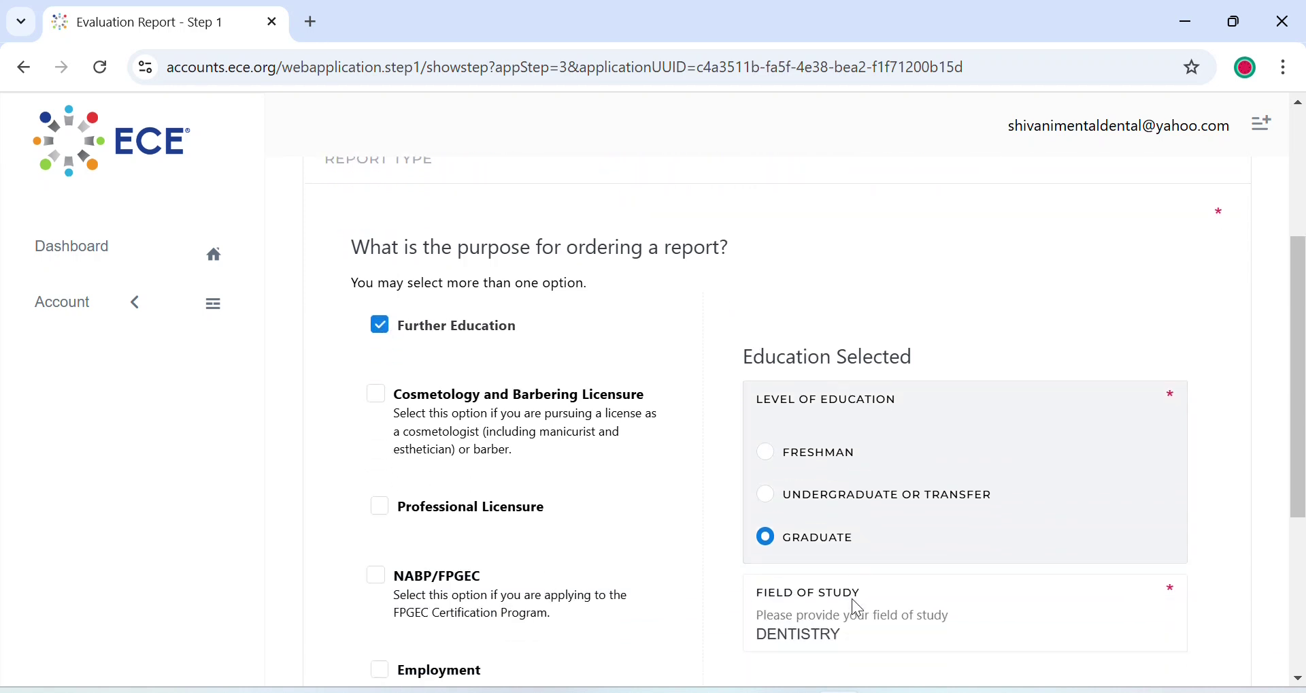
scroll(852, 598, "down", 1)
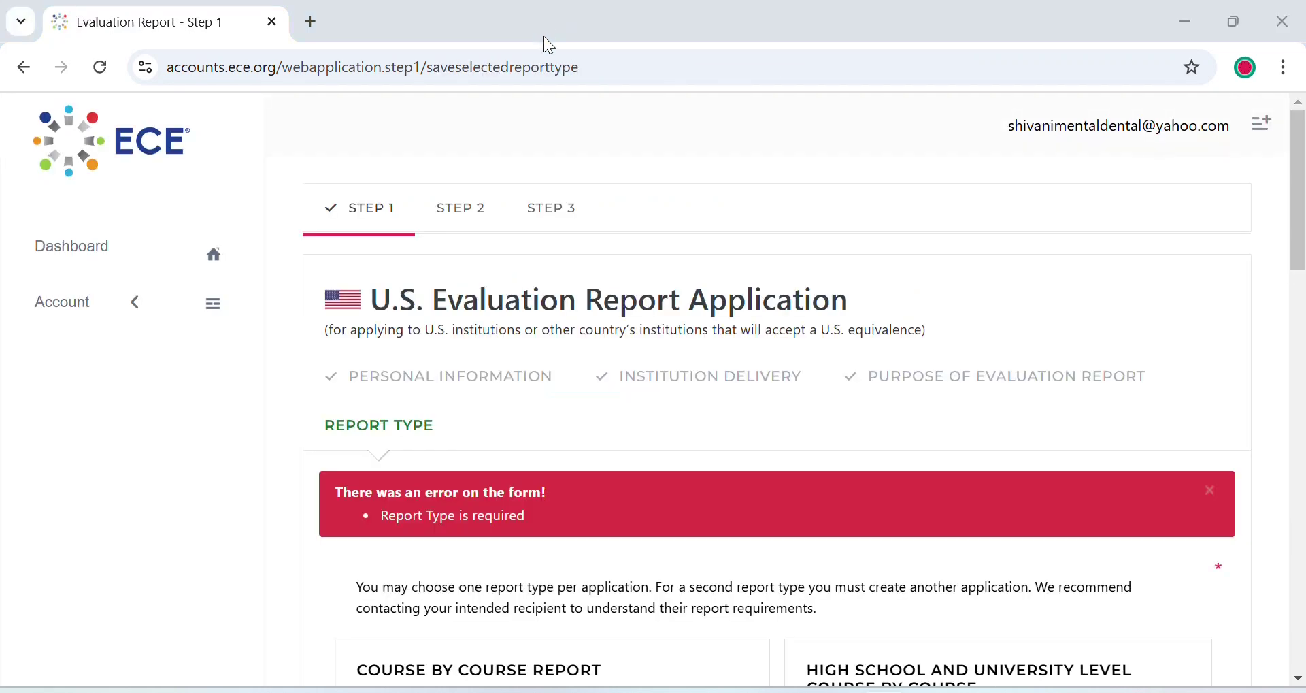
Choose the Course by Course Report as the report type and continue to the education history
scroll(540, 365, "down", 3)
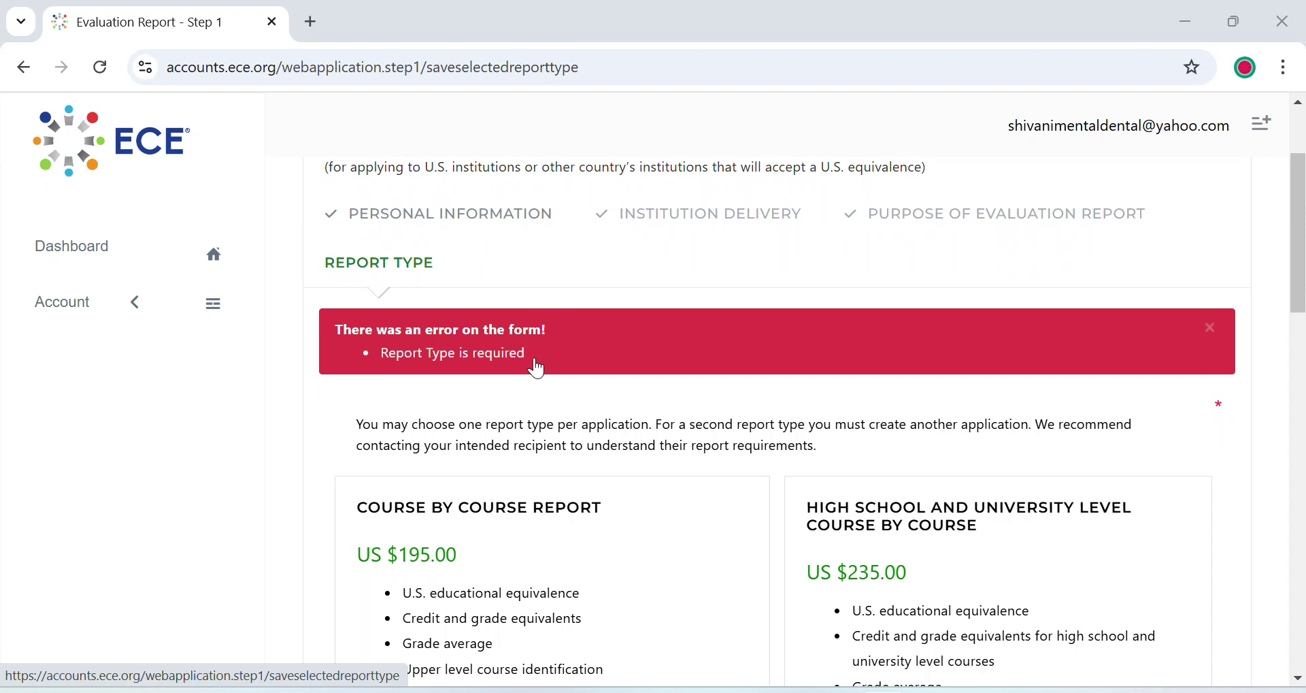
scroll(453, 430, "down", 1)
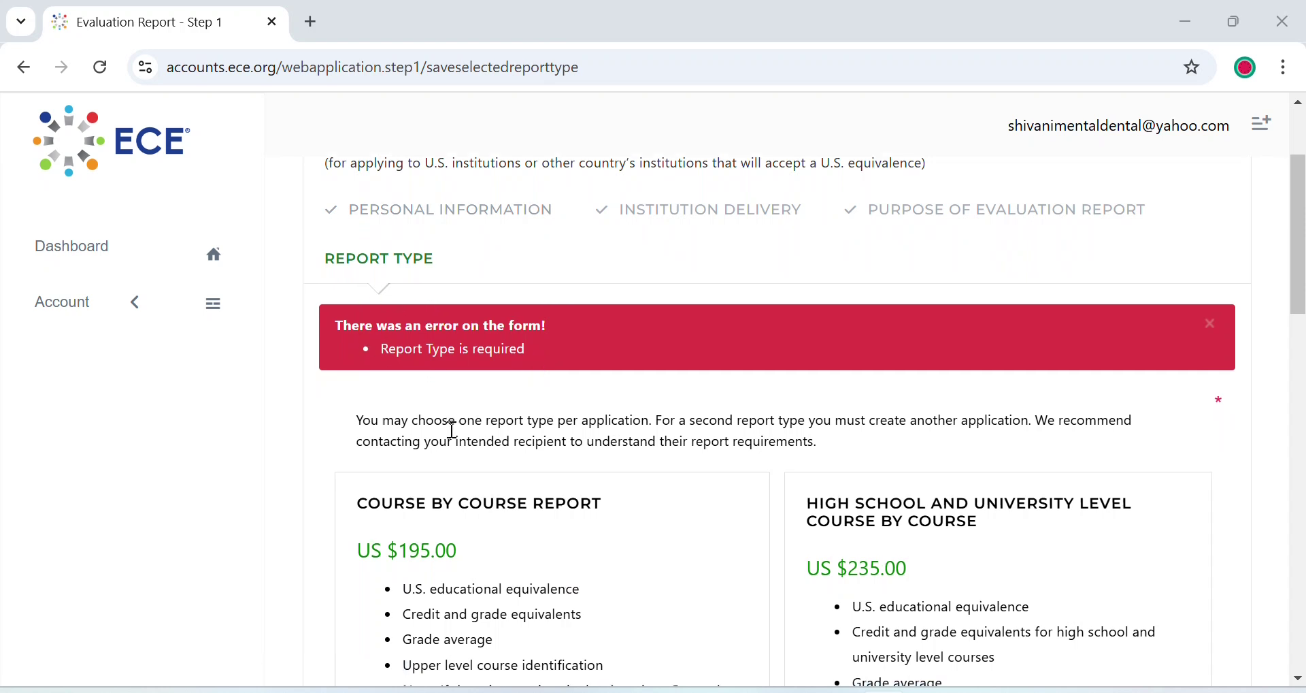
scroll(452, 429, "down", 4)
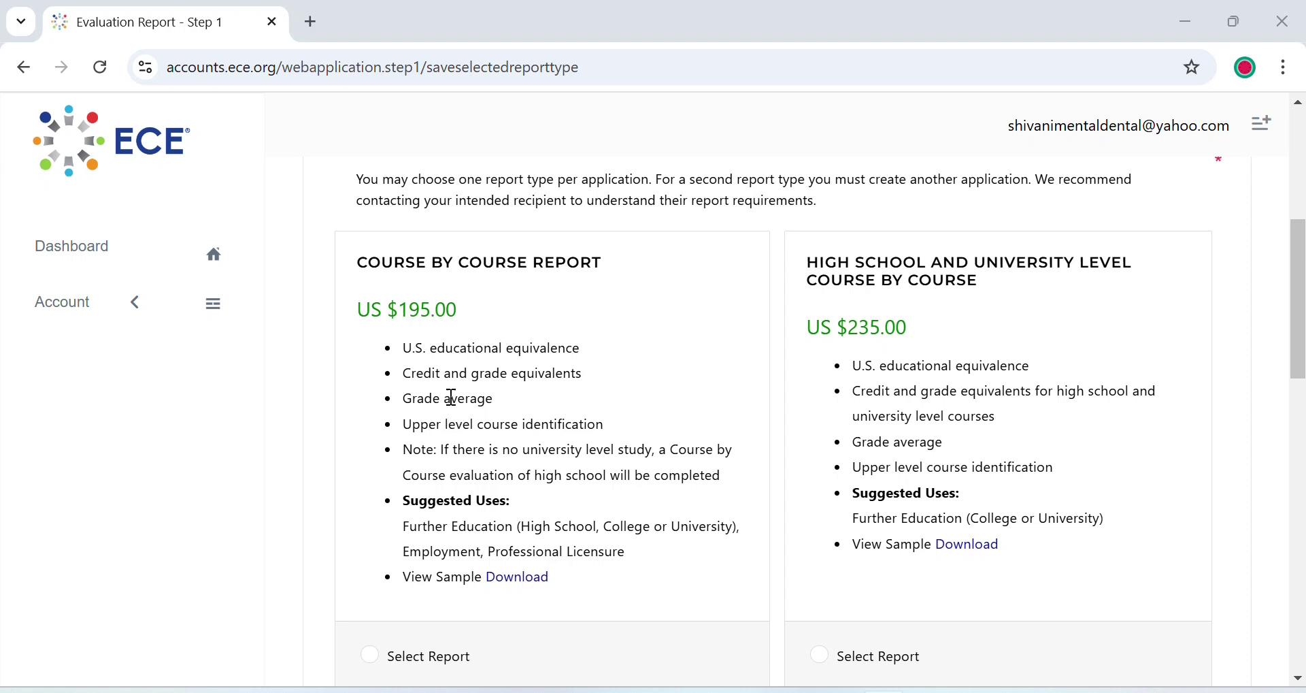
left_click(368, 659)
scroll(501, 602, "down", 7)
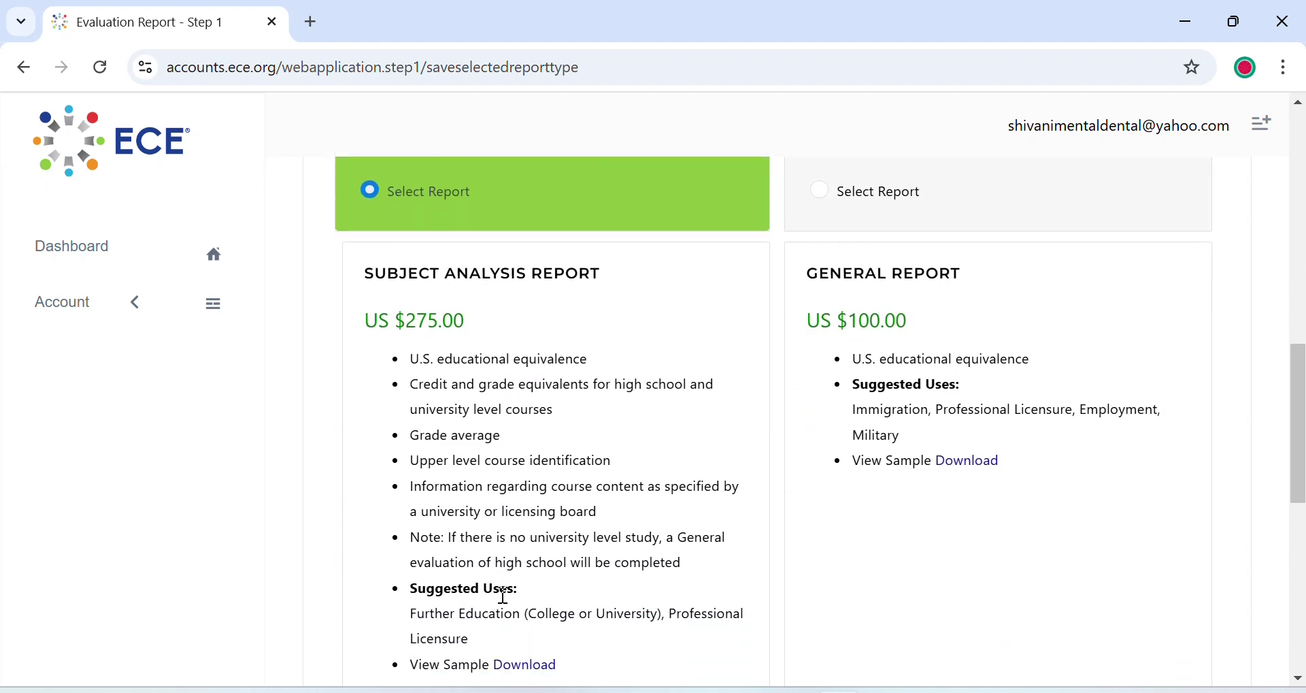
scroll(504, 595, "down", 9)
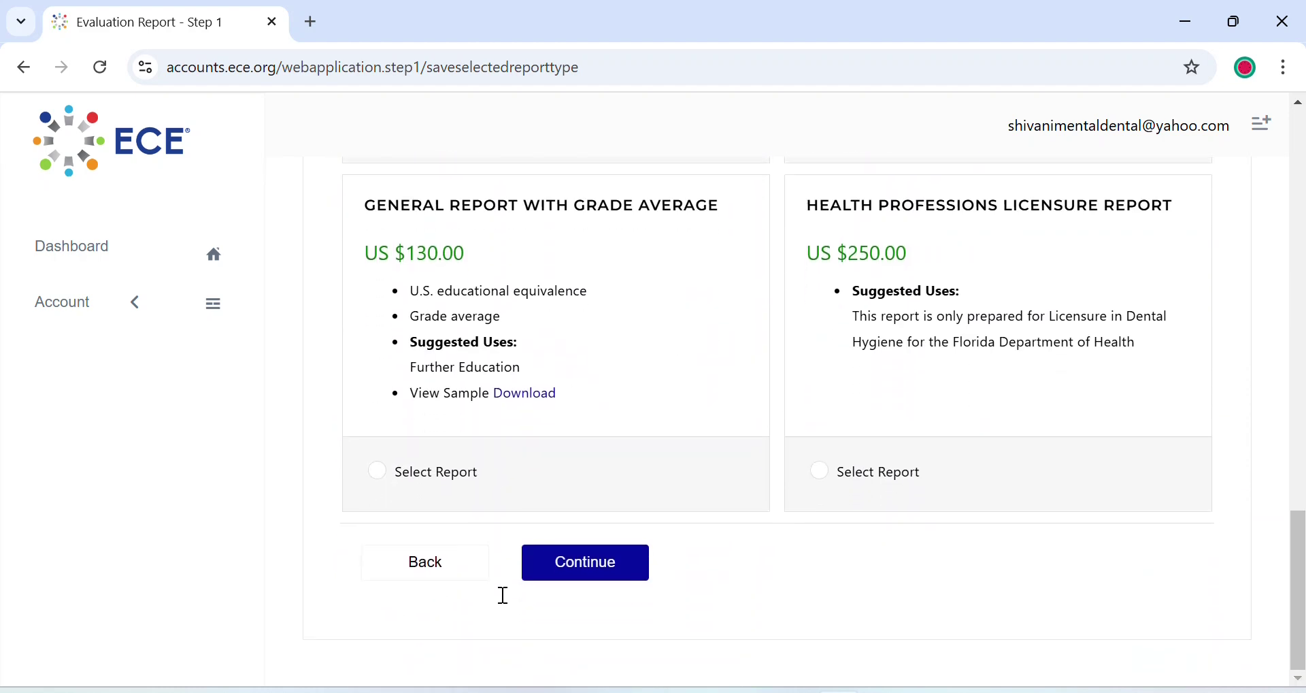
left_click(573, 579)
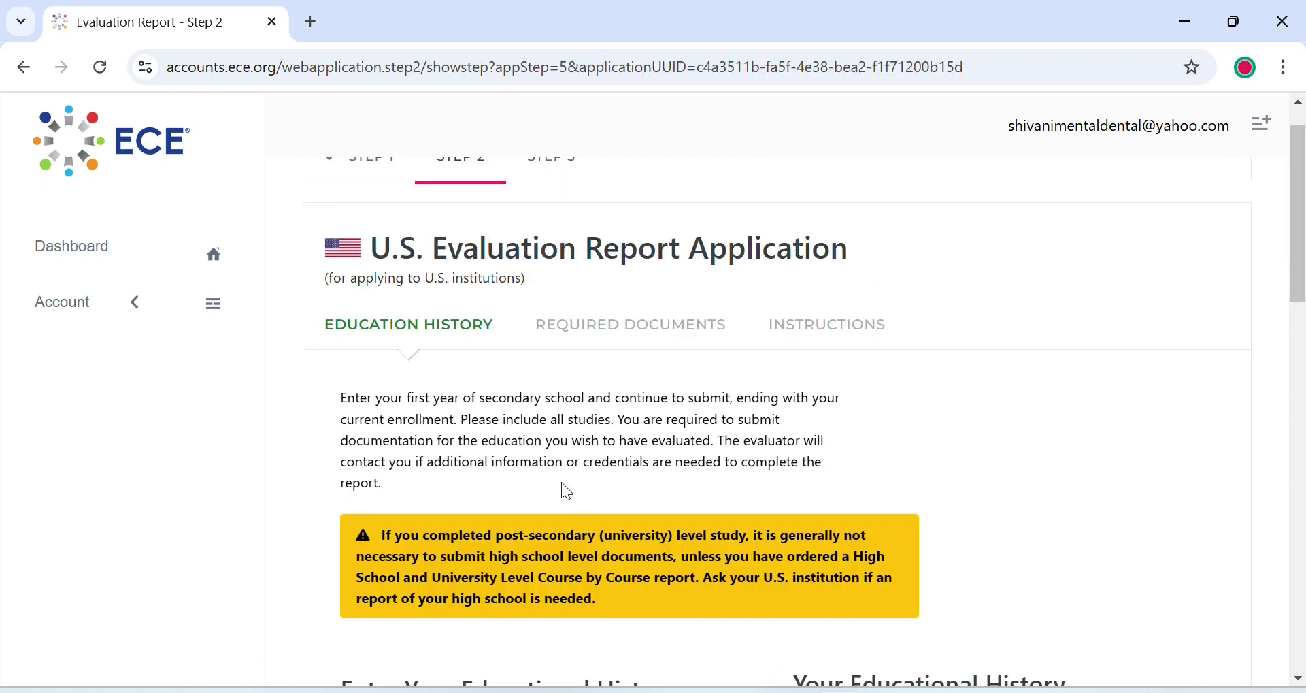
Review the educational history form, from country and institution to attendance dates, degree names and the document evaluation choice
scroll(562, 483, "down", 6)
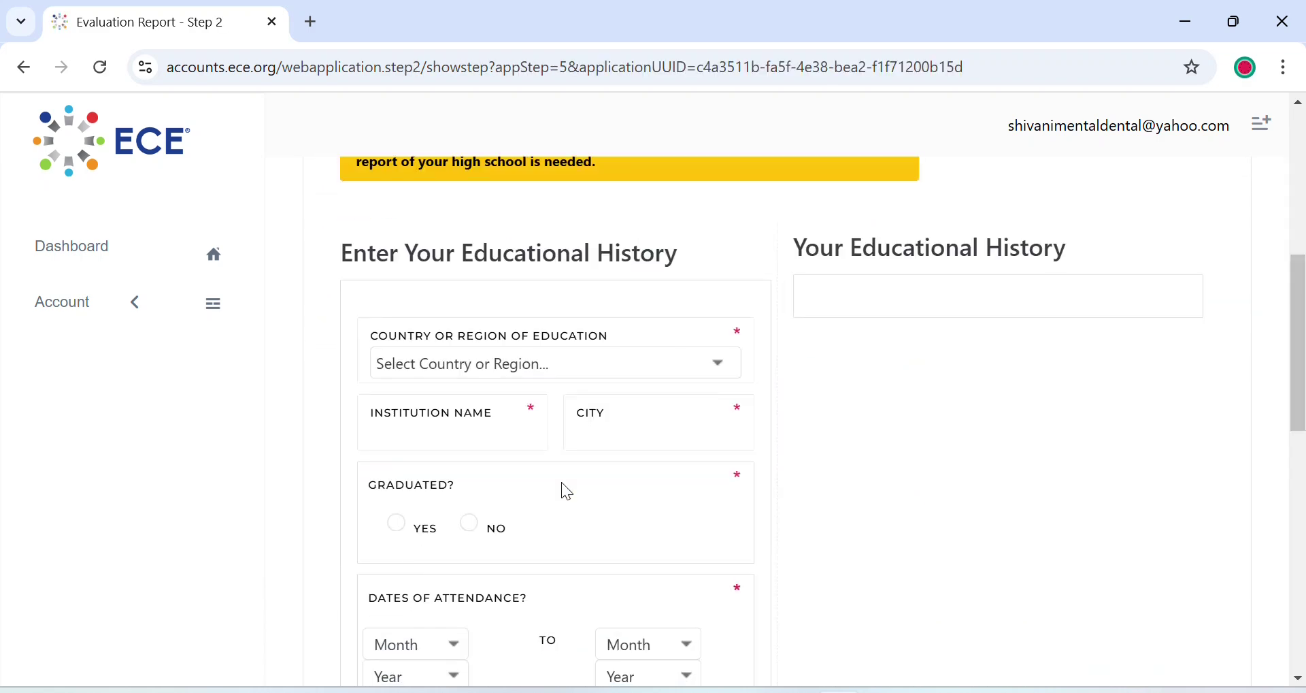
scroll(566, 491, "down", 1)
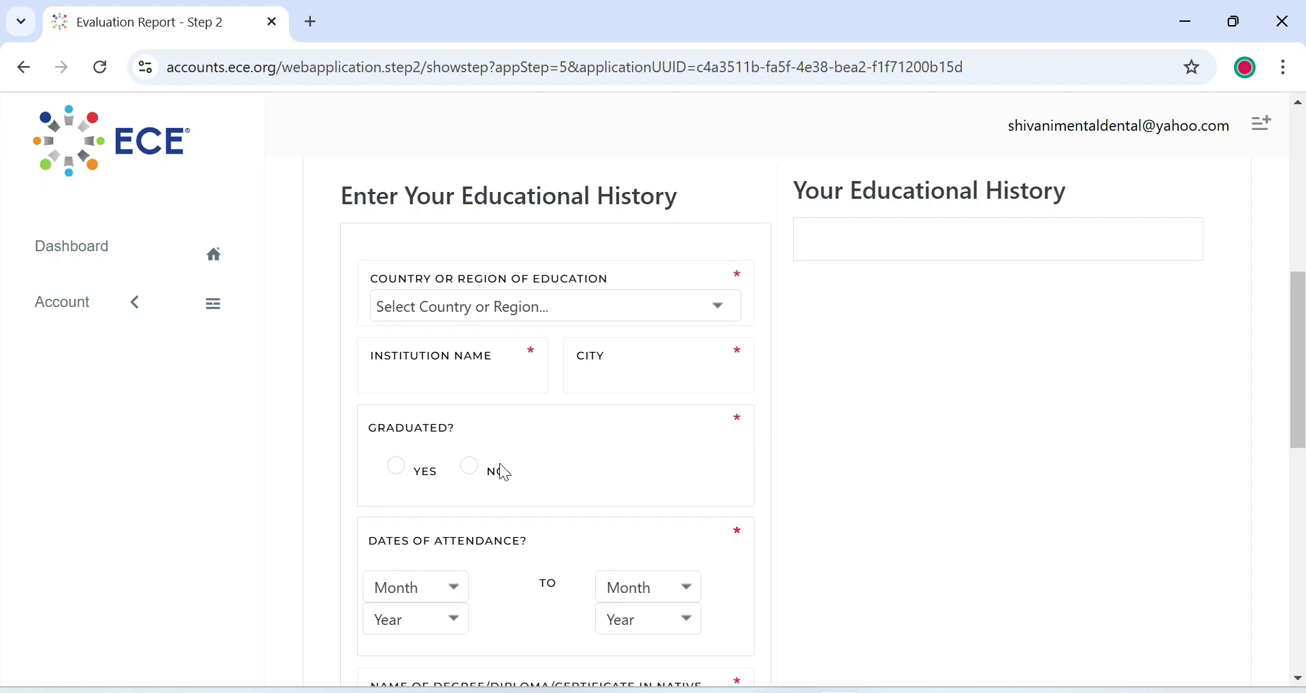
scroll(499, 466, "down", 2)
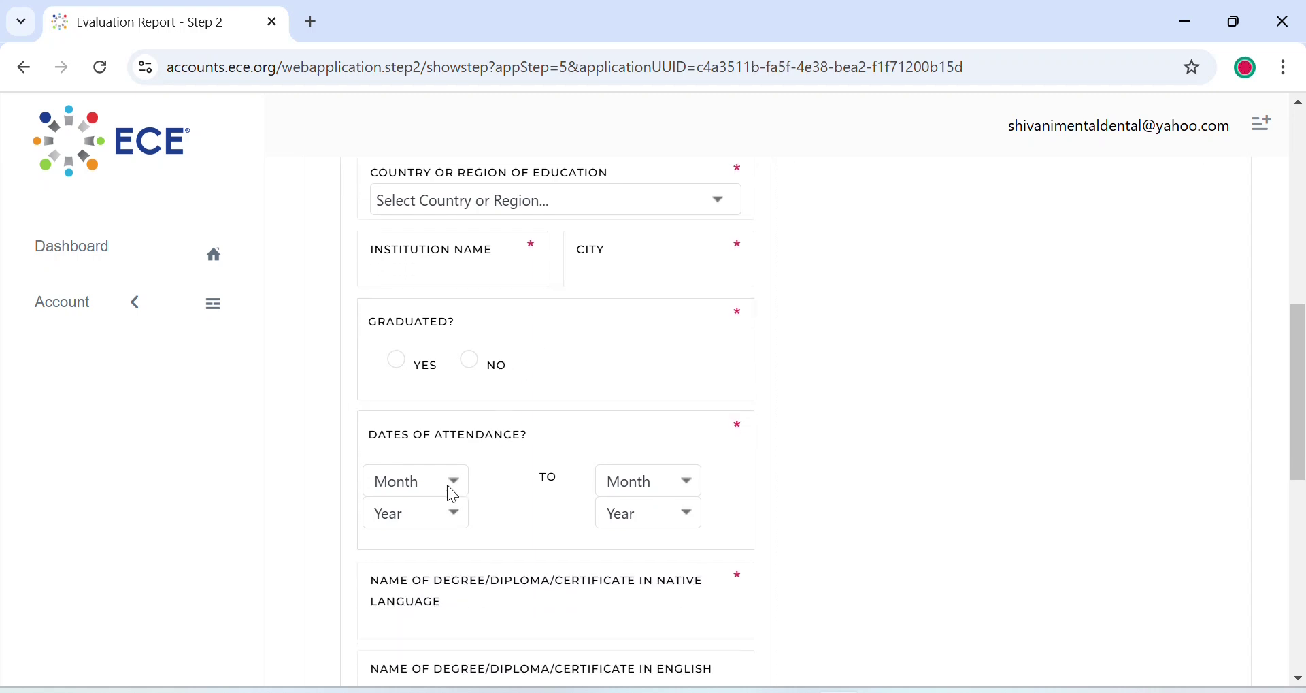
scroll(451, 495, "down", 2)
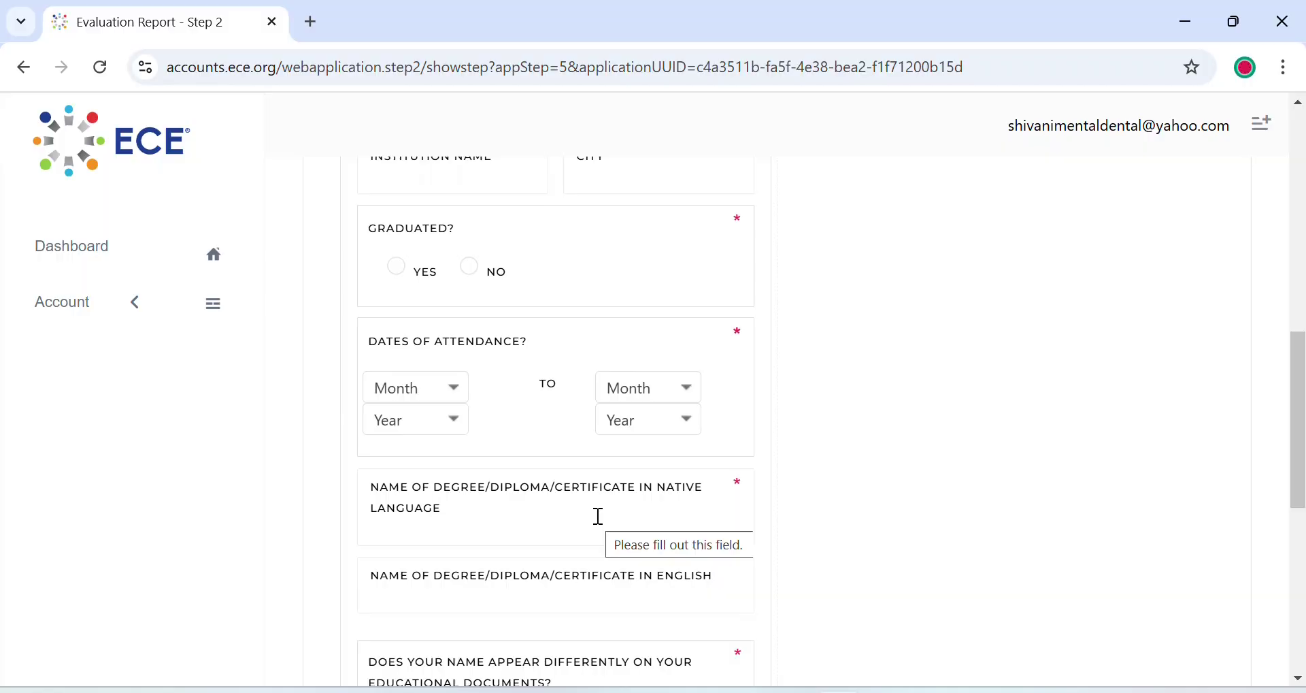
scroll(599, 517, "down", 2)
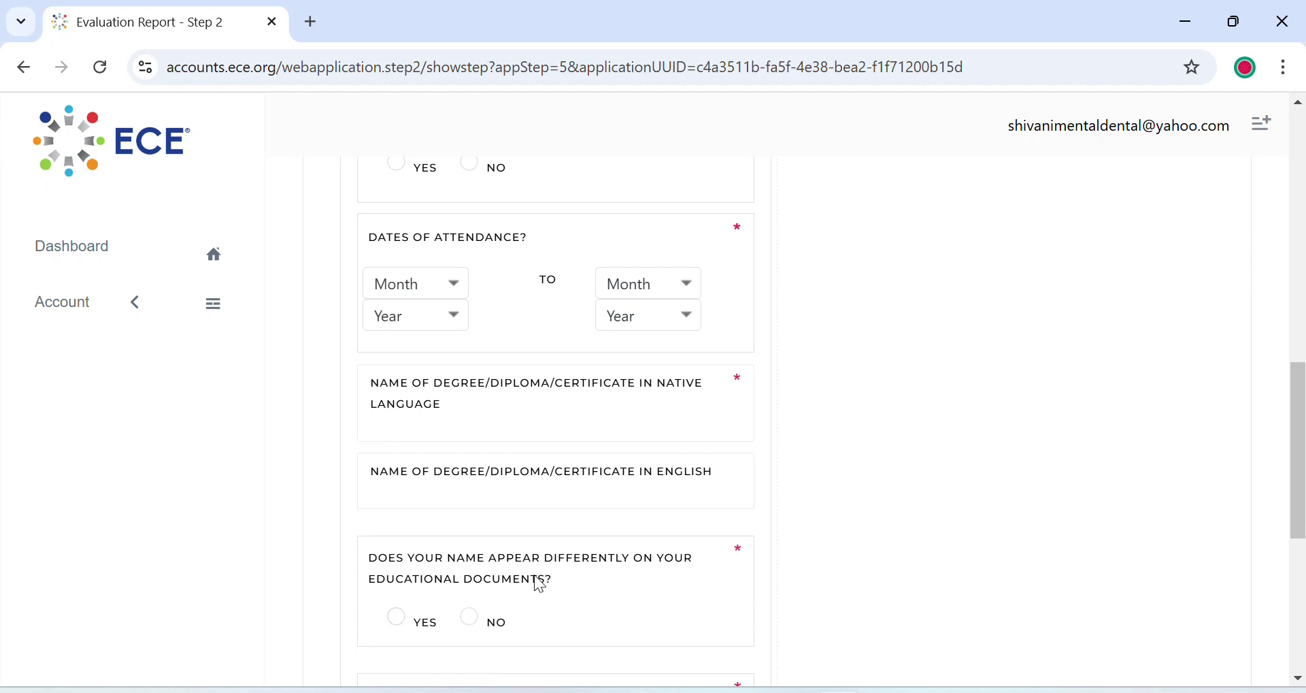
scroll(542, 587, "down", 1)
scroll(542, 586, "down", 5)
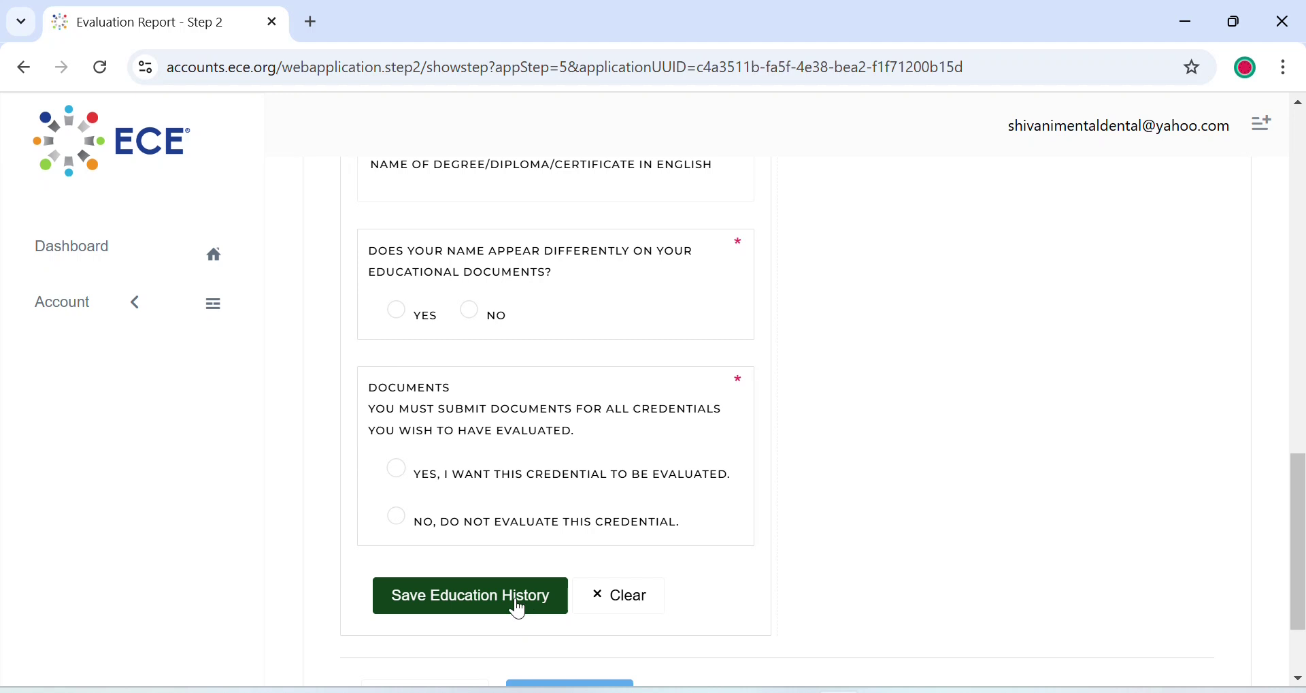
Save the education history entry and continue to the required documents section
left_click(515, 602)
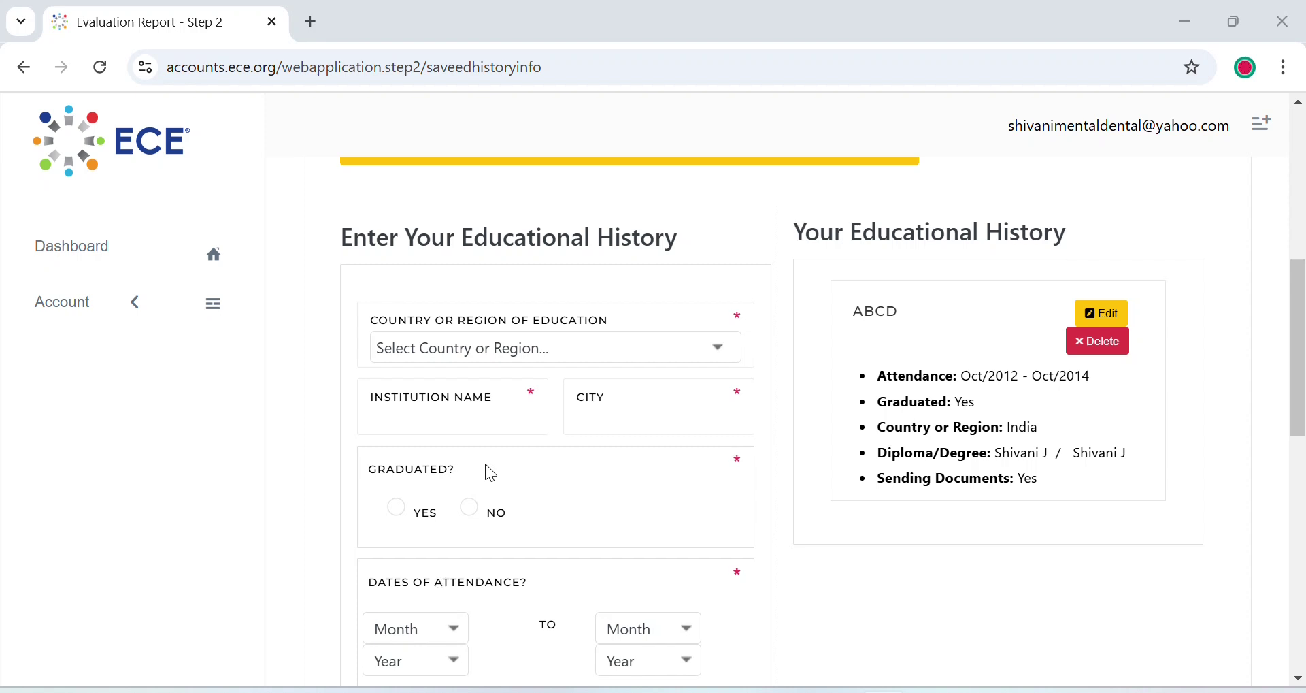
scroll(487, 471, "down", 4)
scroll(492, 472, "down", 7)
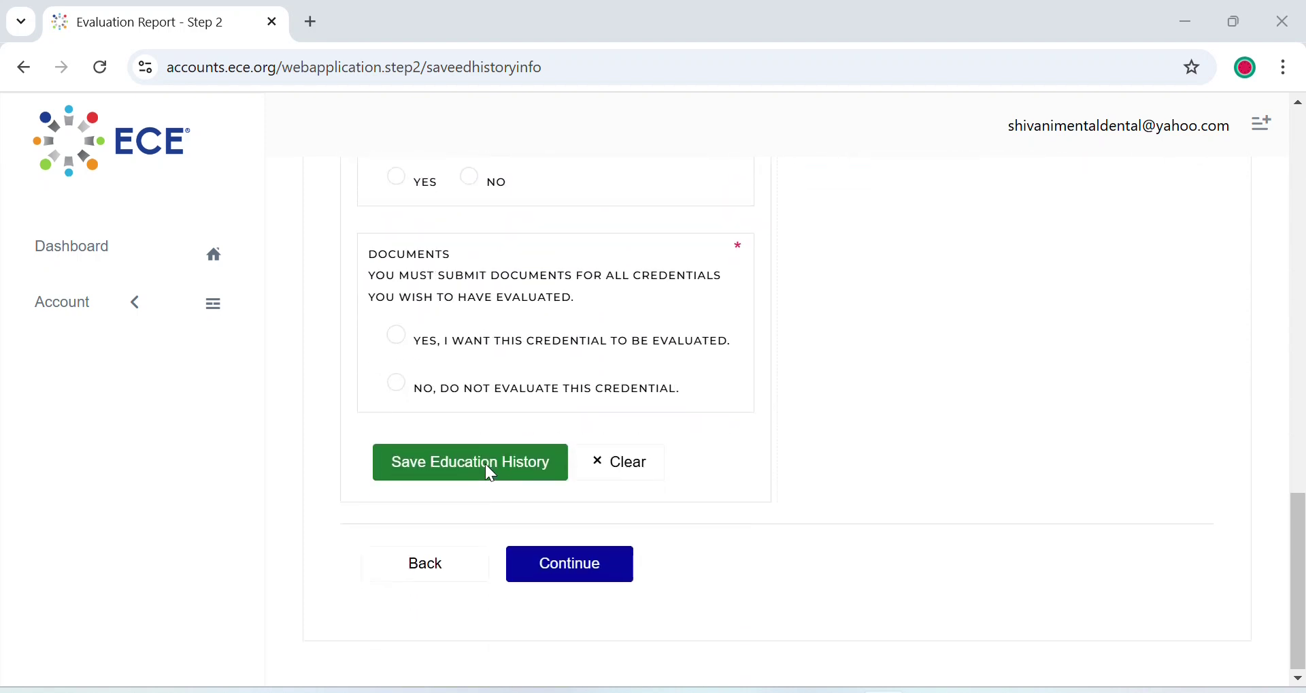
left_click(543, 569)
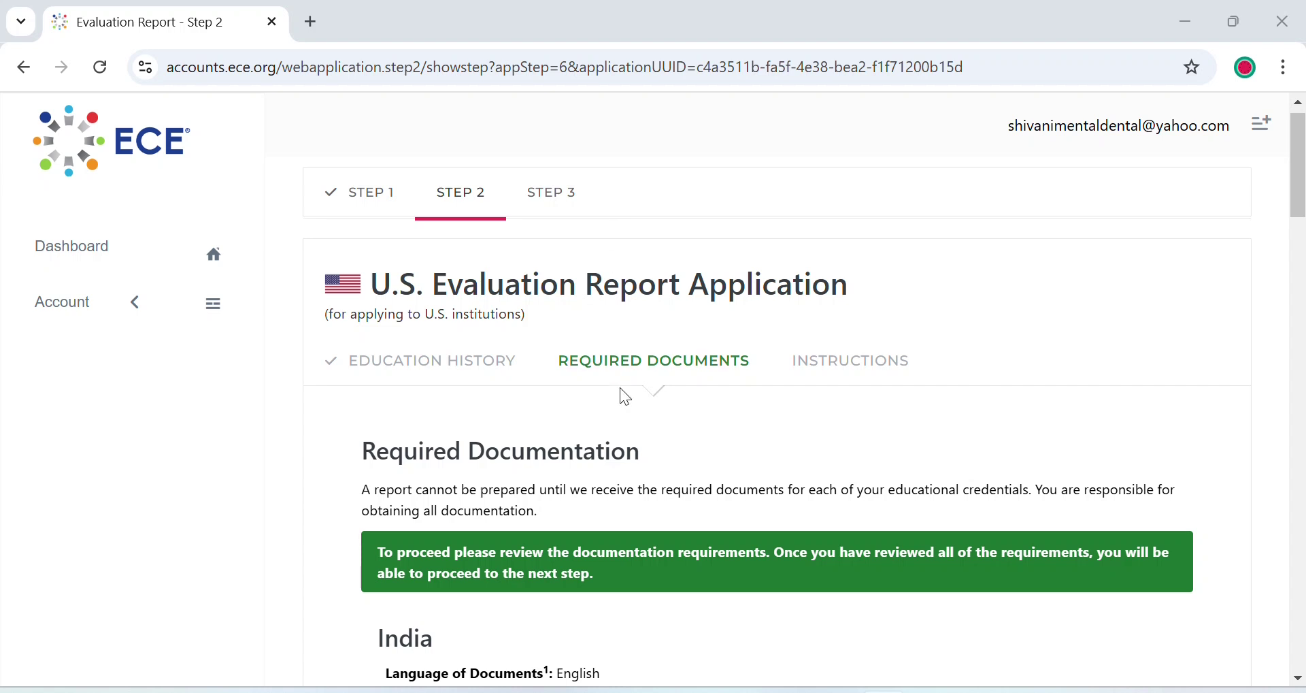
Review India's high school and university document requirements, the additional information notes, and the acceptable paper and electronic submission methods
scroll(625, 396, "down", 3)
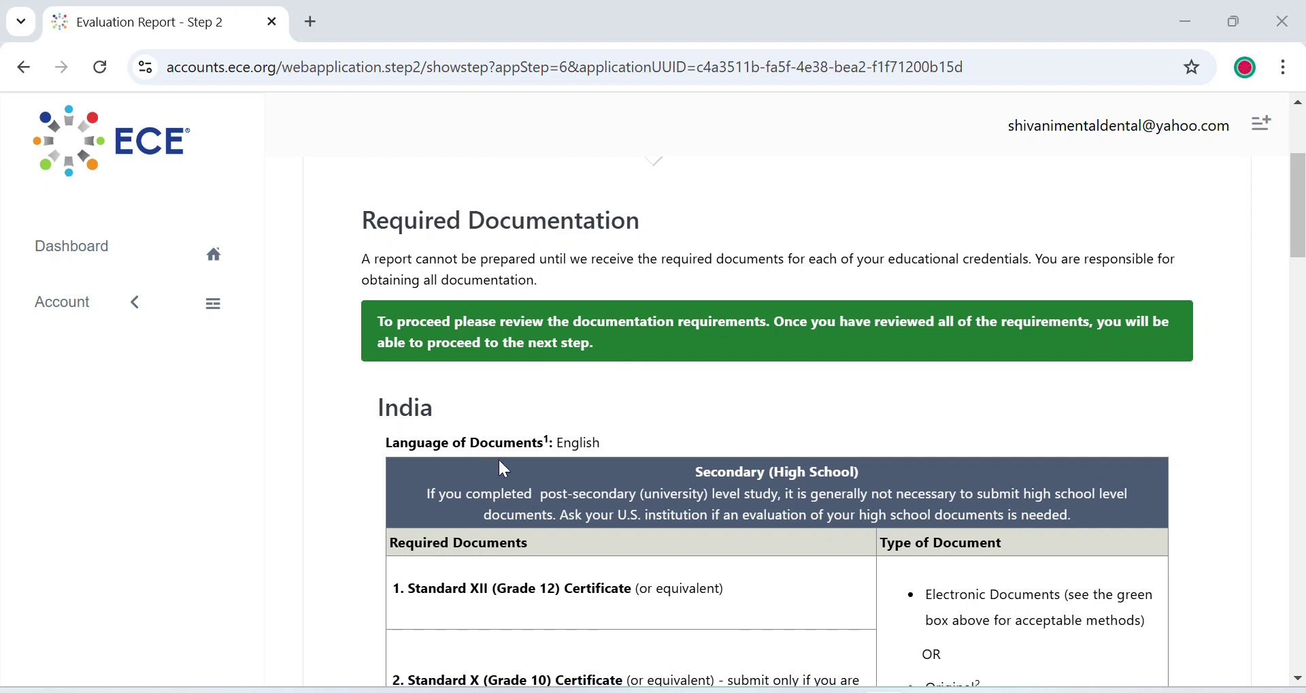
scroll(498, 457, "down", 2)
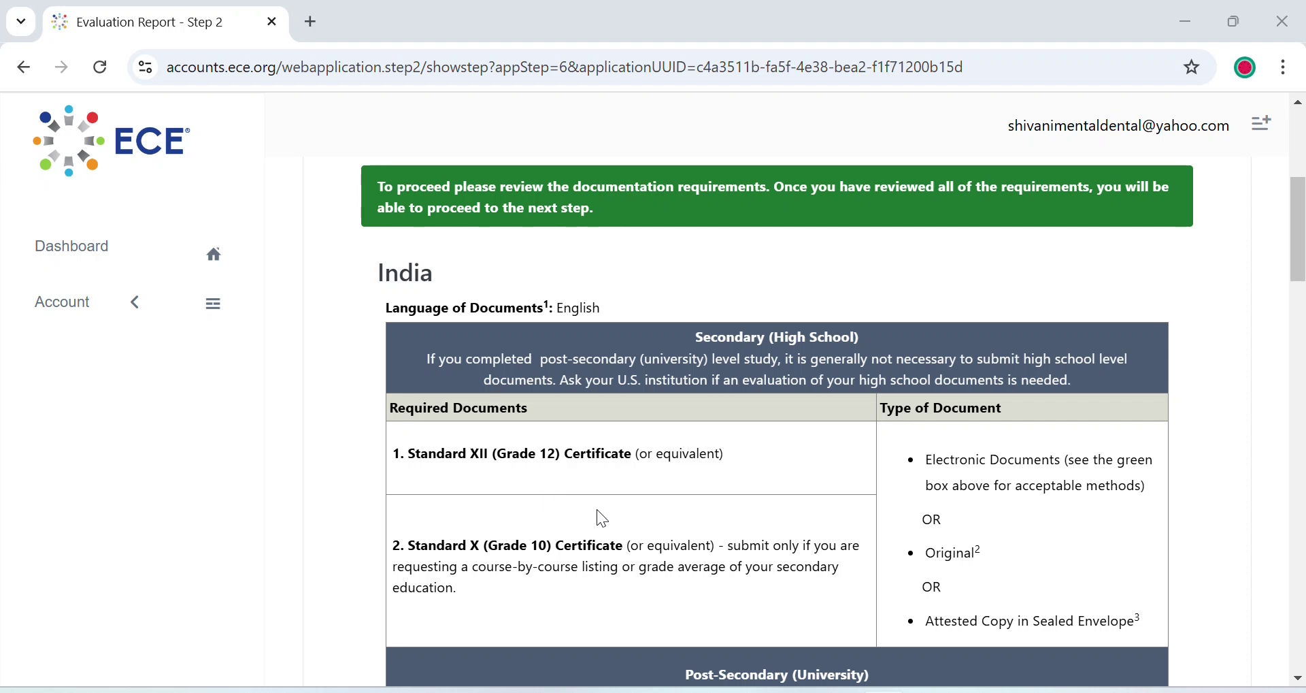
scroll(1014, 456, "down", 6)
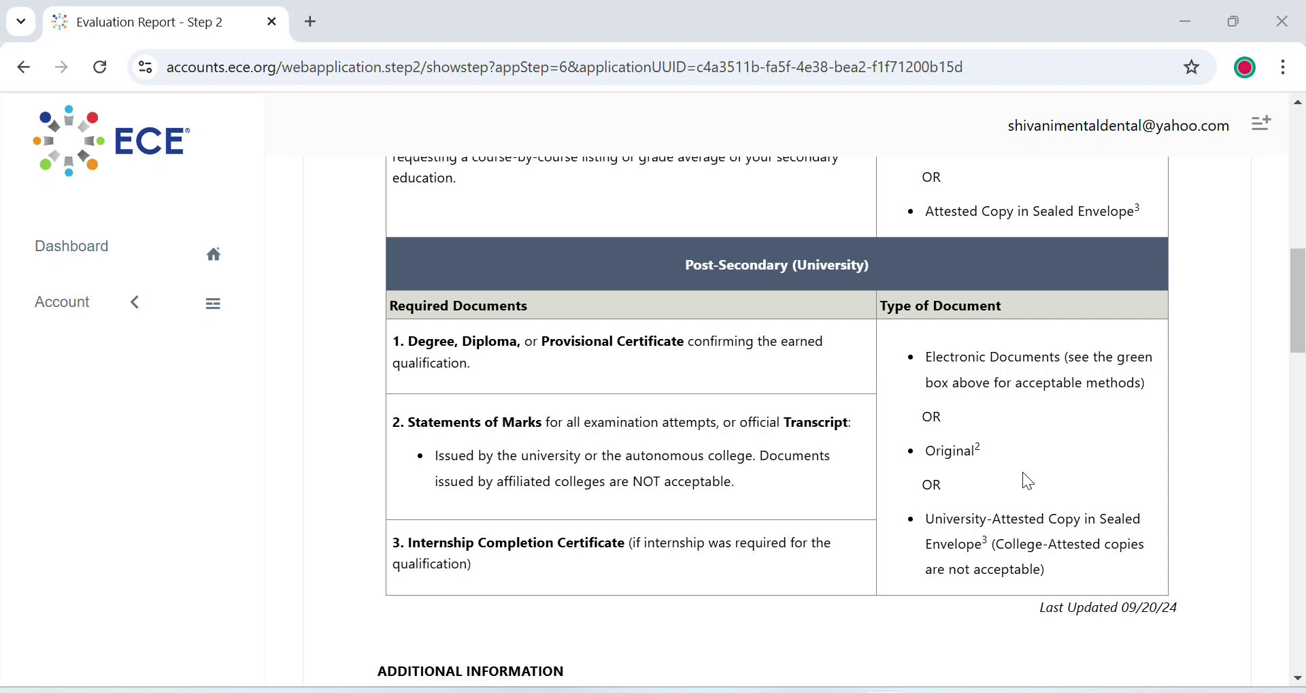
scroll(1023, 474, "down", 2)
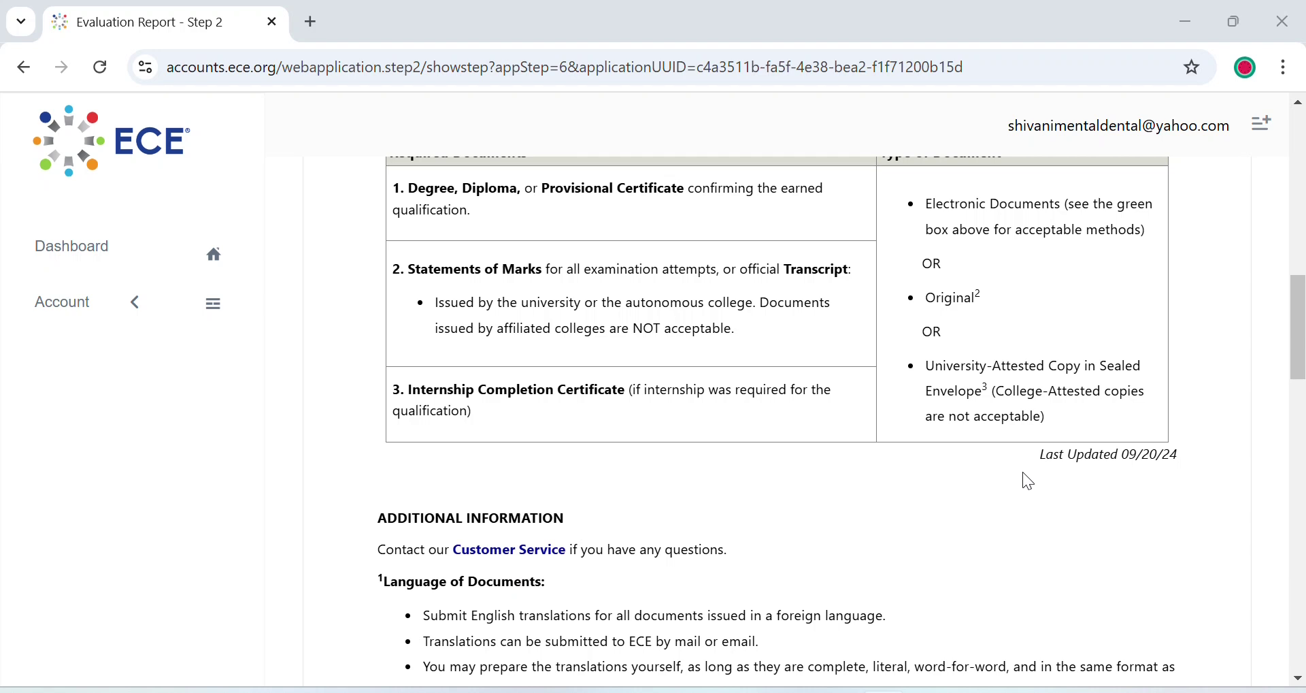
scroll(1027, 481, "down", 1)
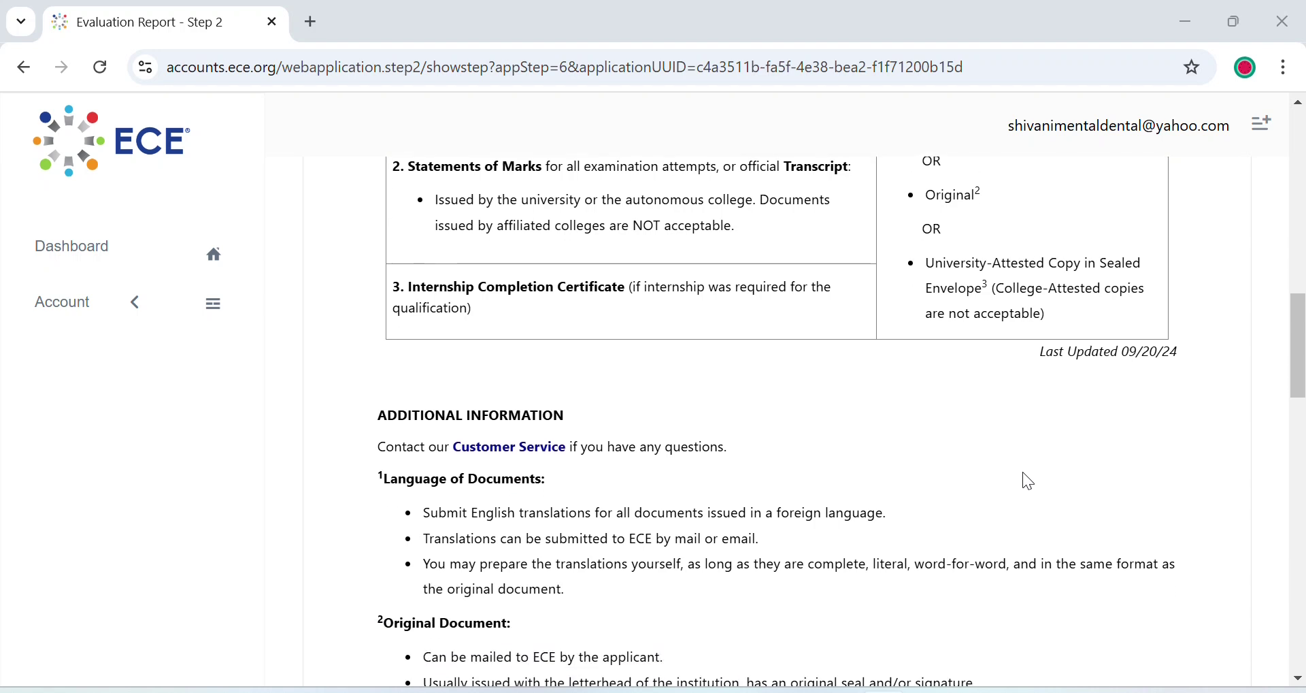
scroll(1029, 480, "down", 2)
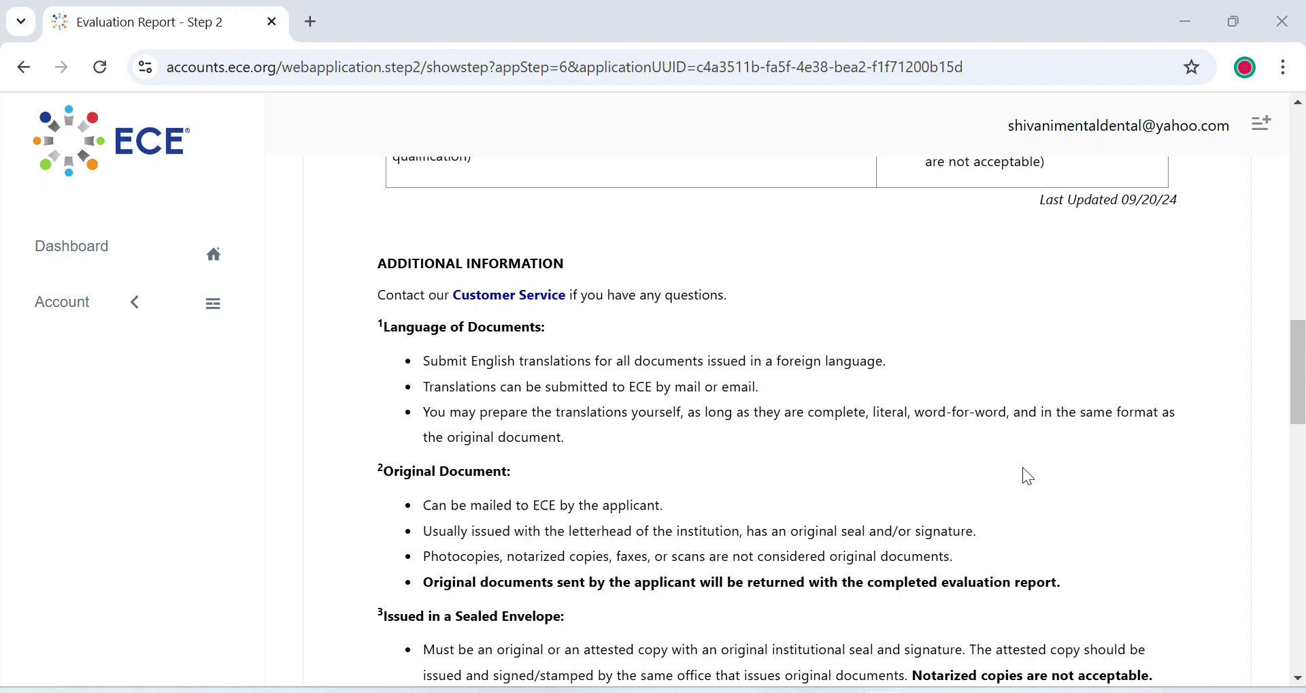
scroll(1022, 468, "down", 7)
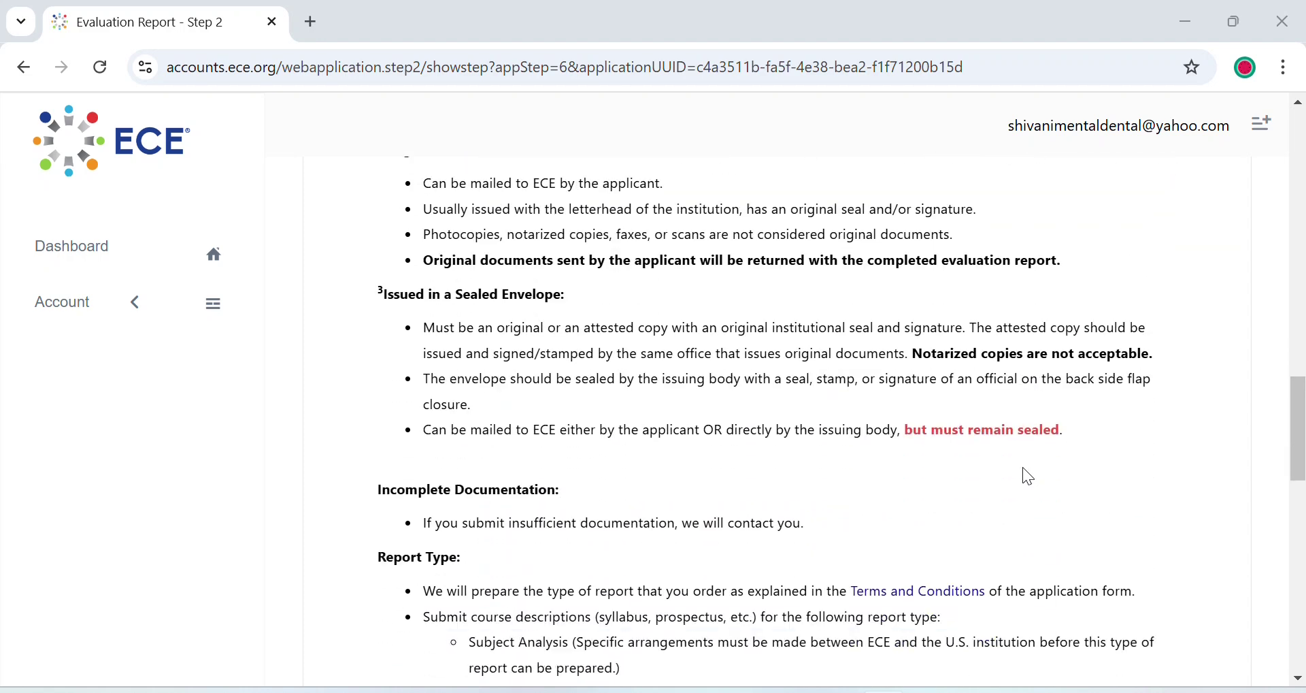
scroll(1029, 476, "down", 4)
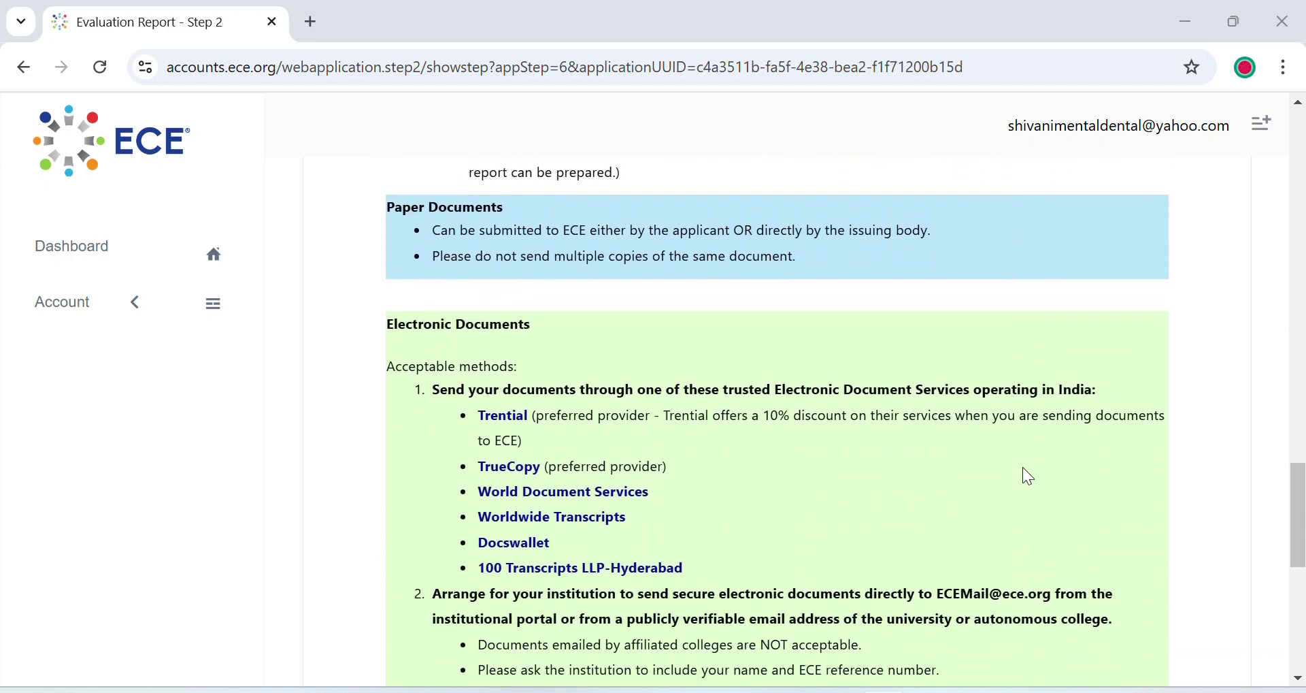
scroll(1029, 476, "down", 1)
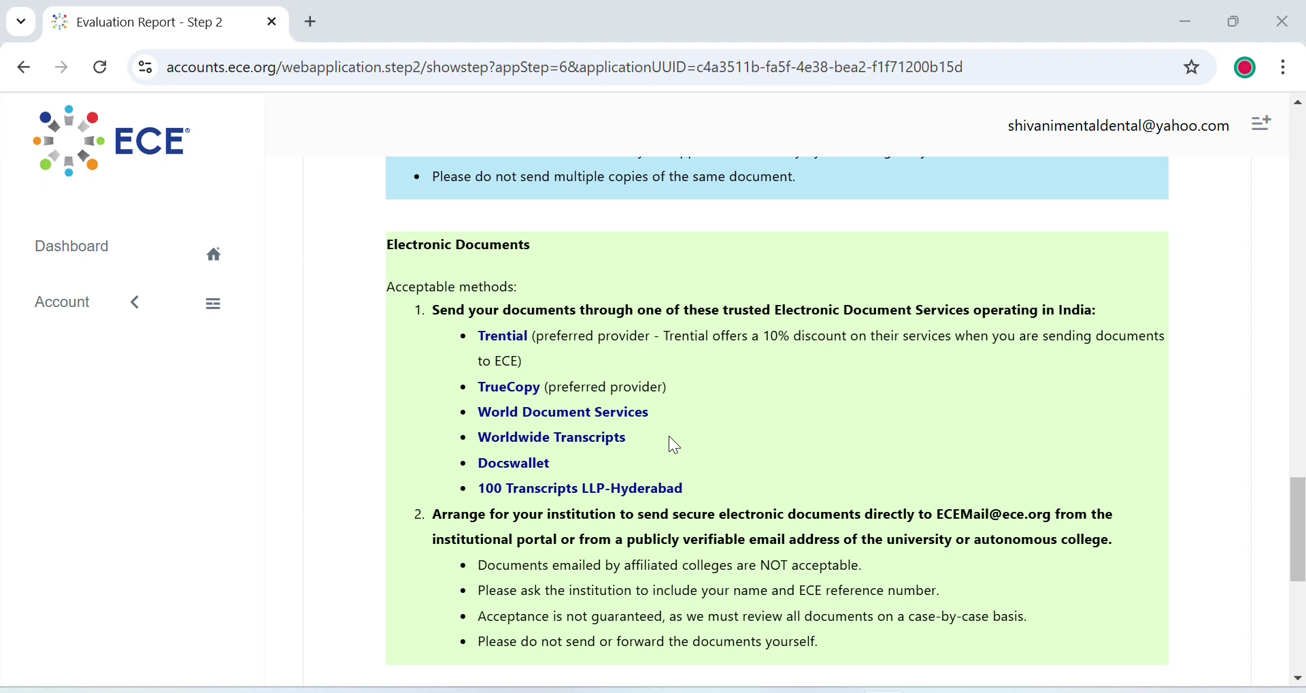
scroll(670, 438, "down", 1)
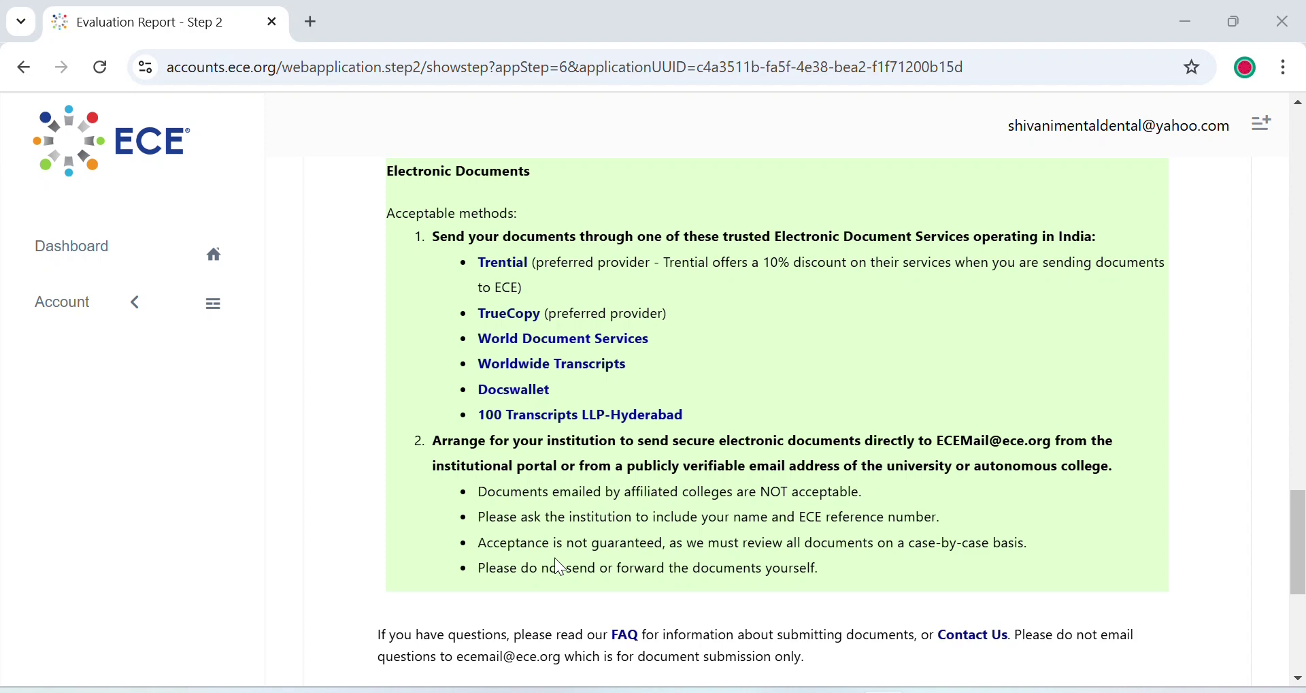
scroll(552, 245, "up", 10)
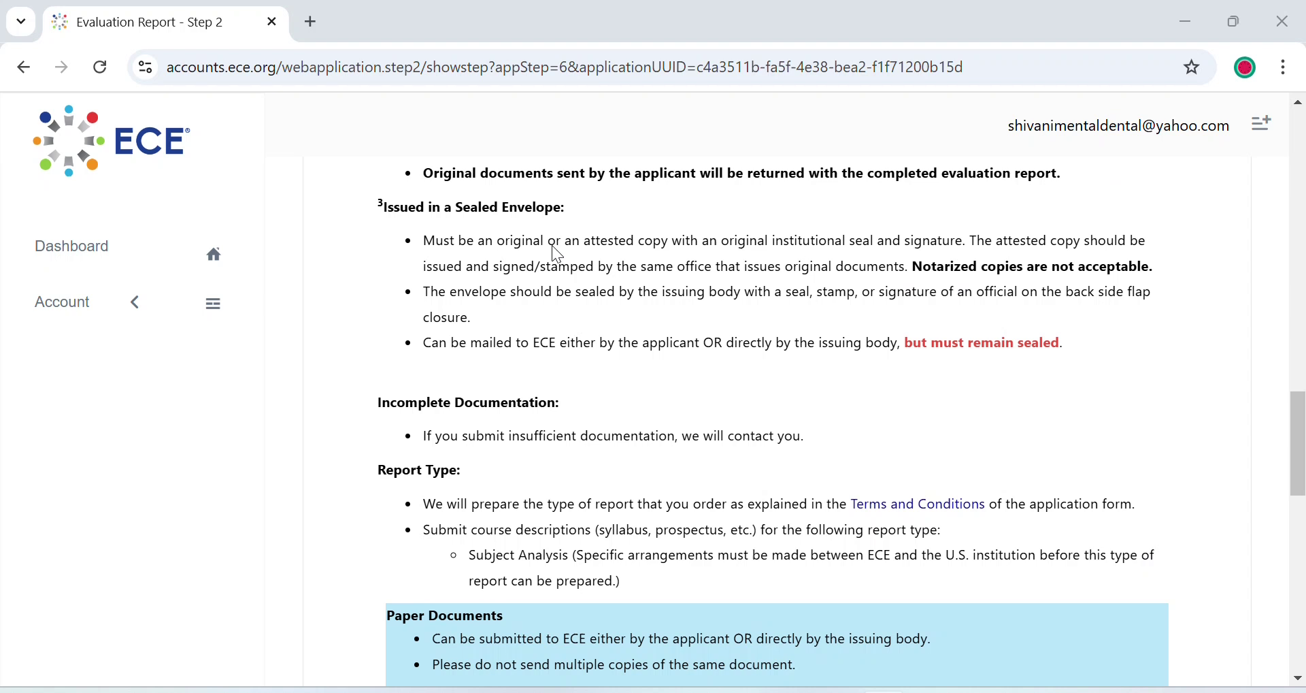
scroll(552, 246, "up", 3)
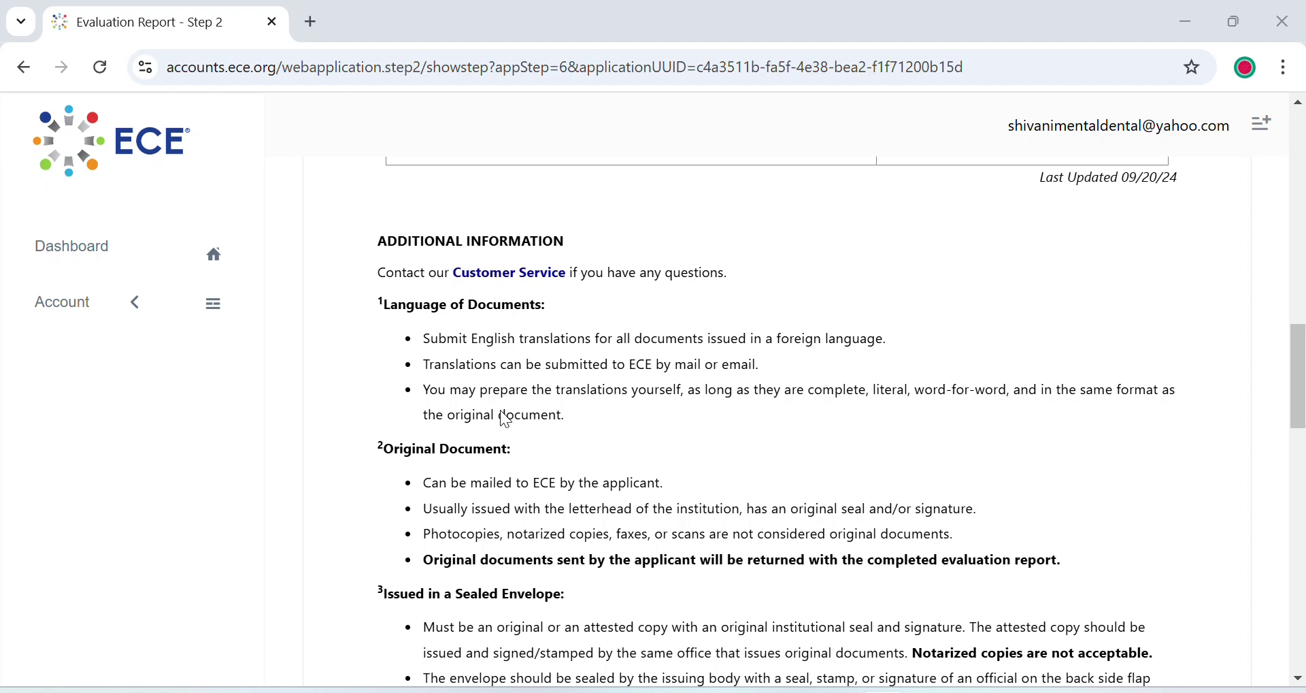
scroll(506, 419, "down", 3)
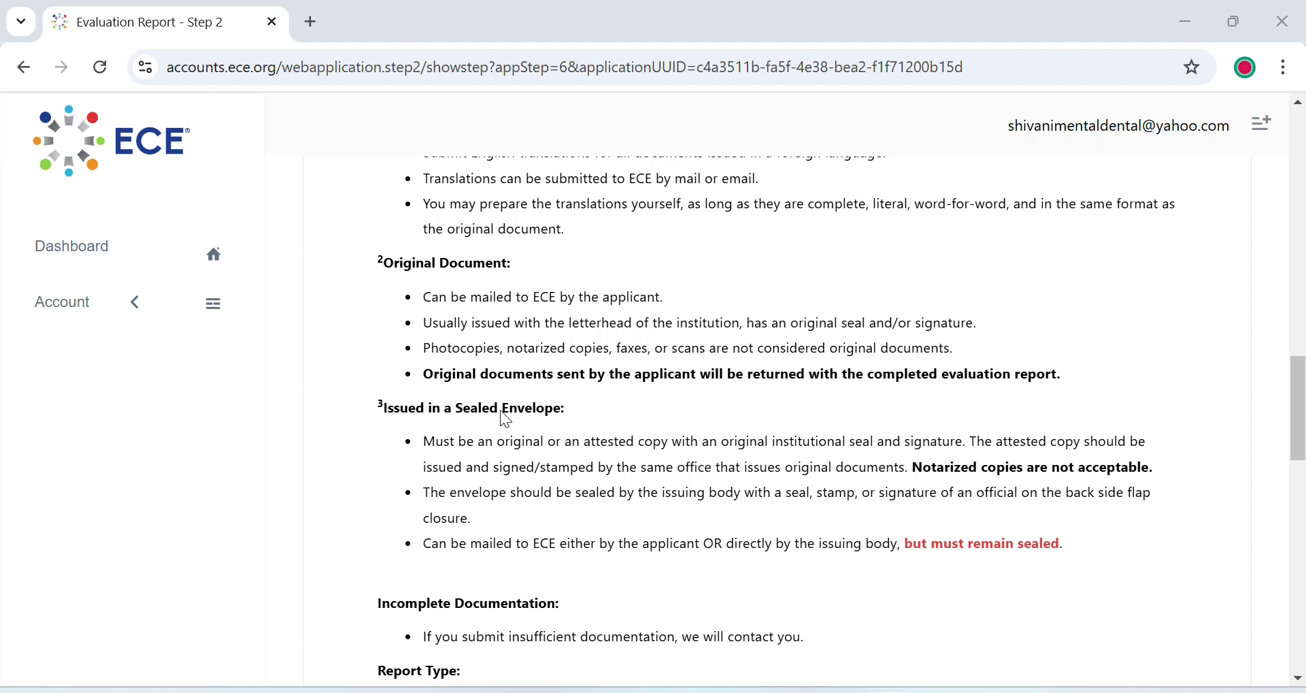
Acknowledge having read and understood the documentation requirements and continue to the instructions section
scroll(557, 341, "down", 15)
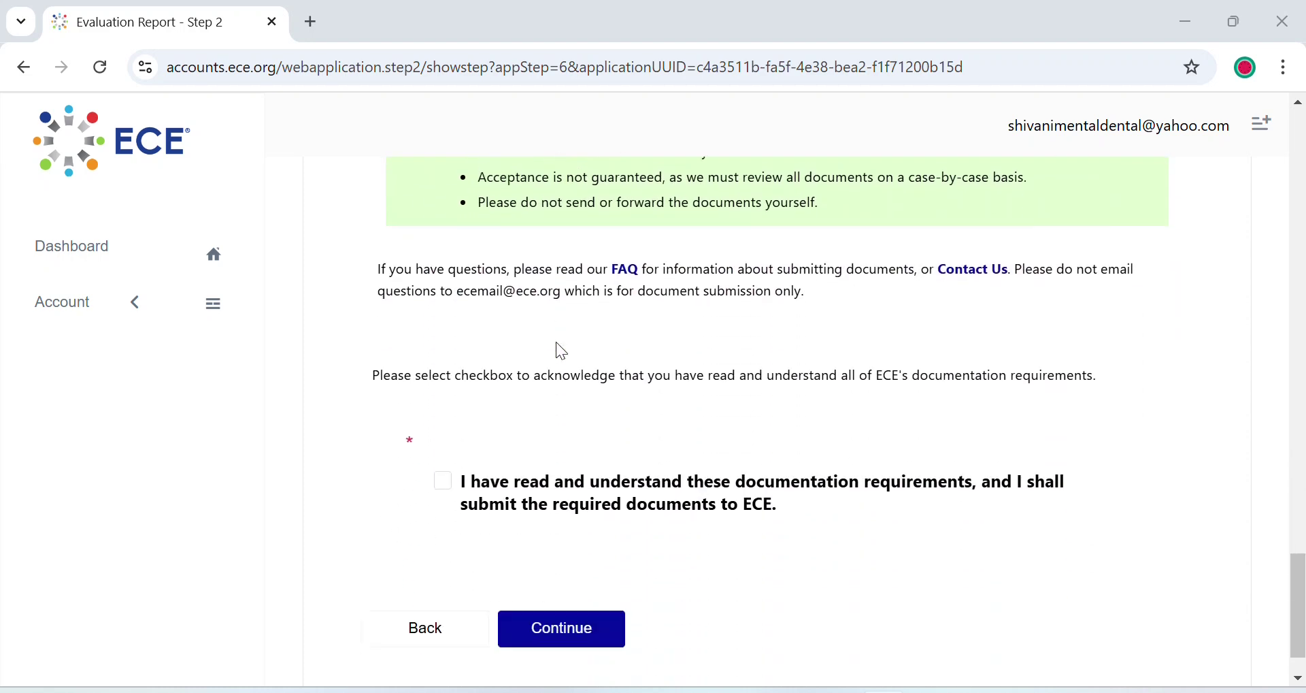
left_click(440, 476)
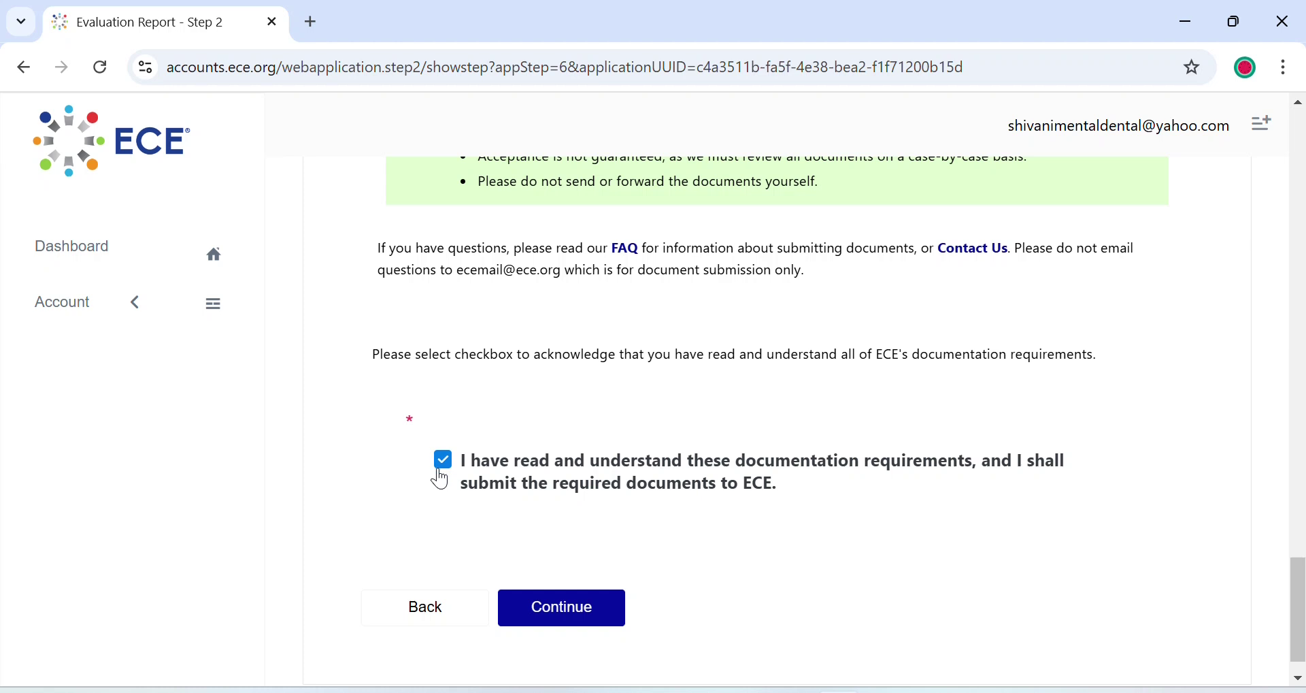
left_click(555, 618)
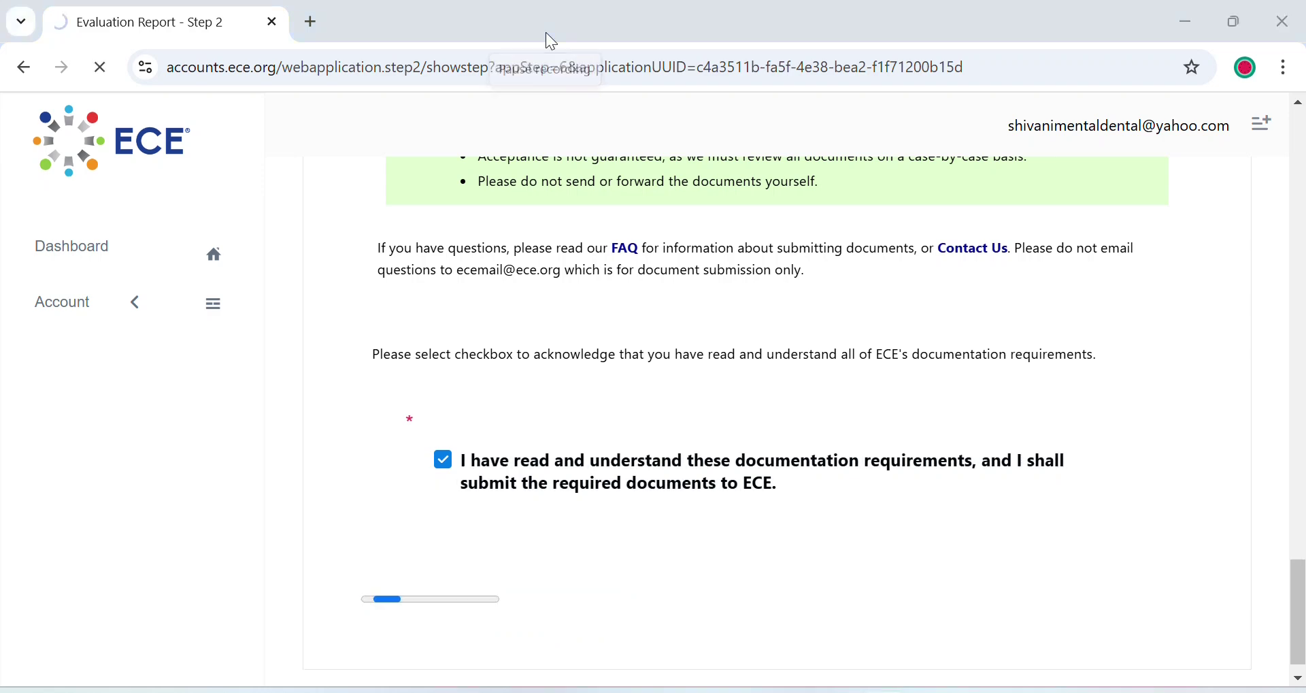
Read the instructions on translations and where to send paper and electronic documents, and continue to the report options
scroll(564, 300, "down", 3)
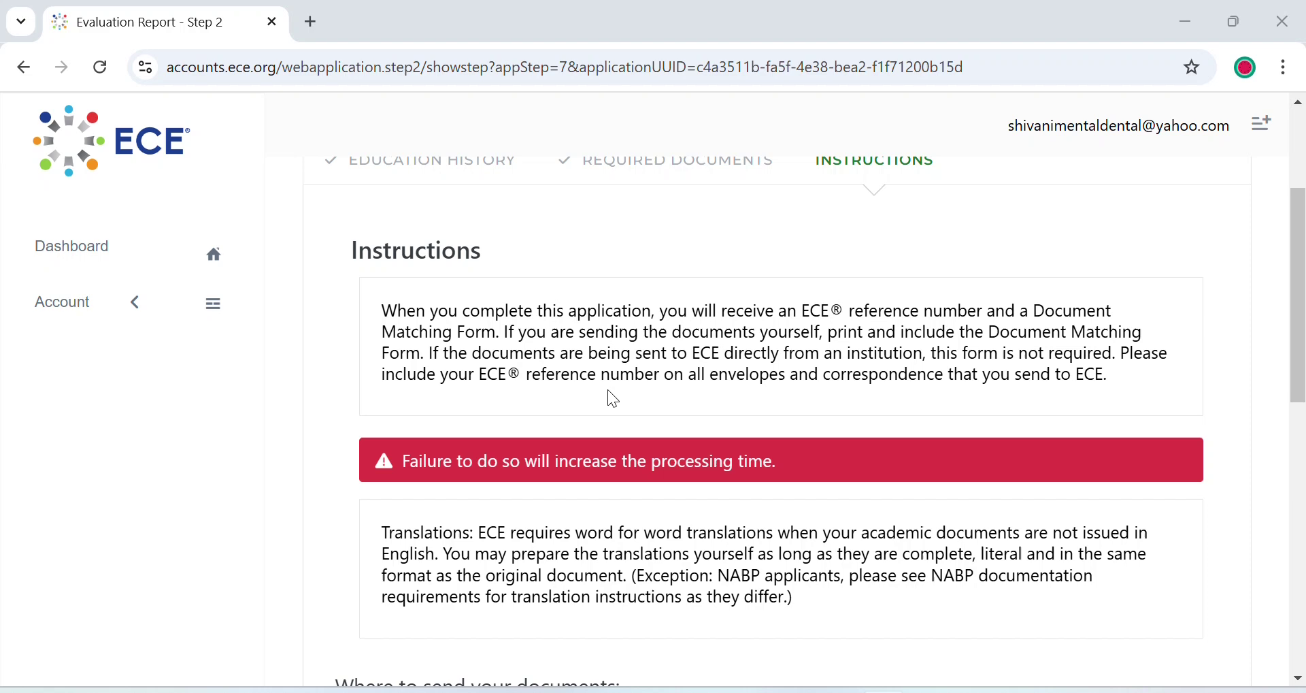
scroll(608, 391, "down", 2)
scroll(607, 391, "down", 1)
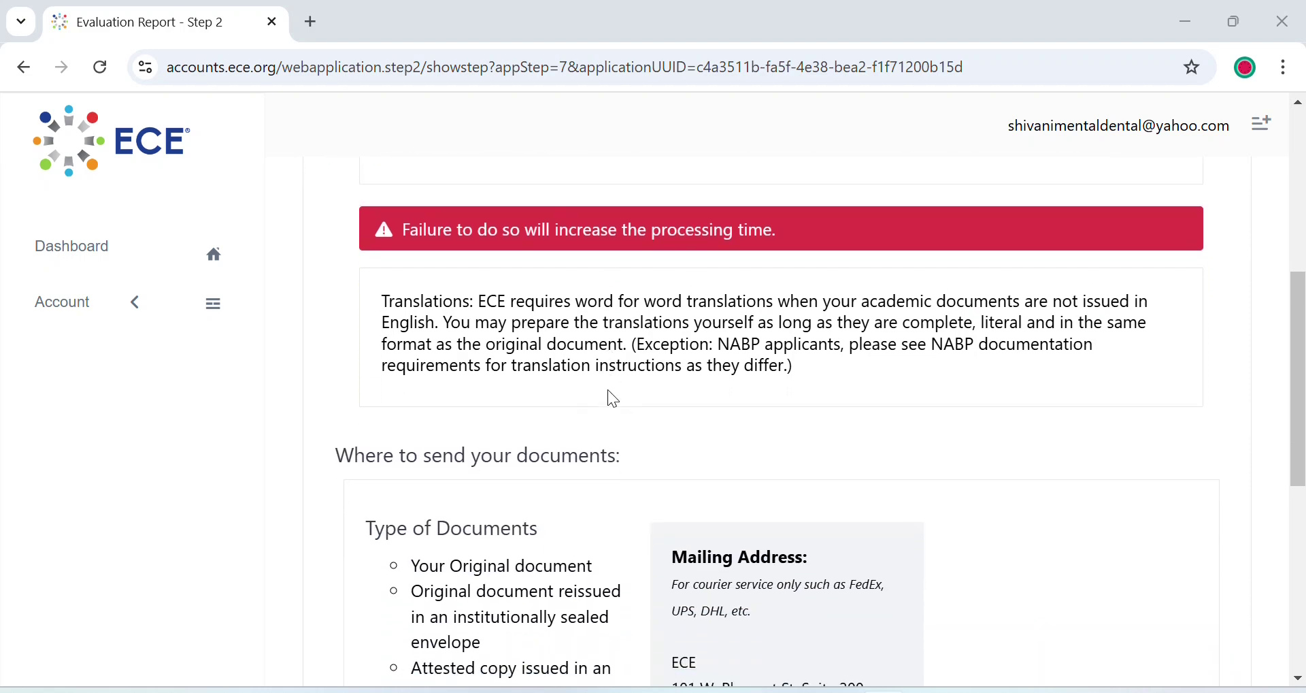
scroll(608, 390, "down", 2)
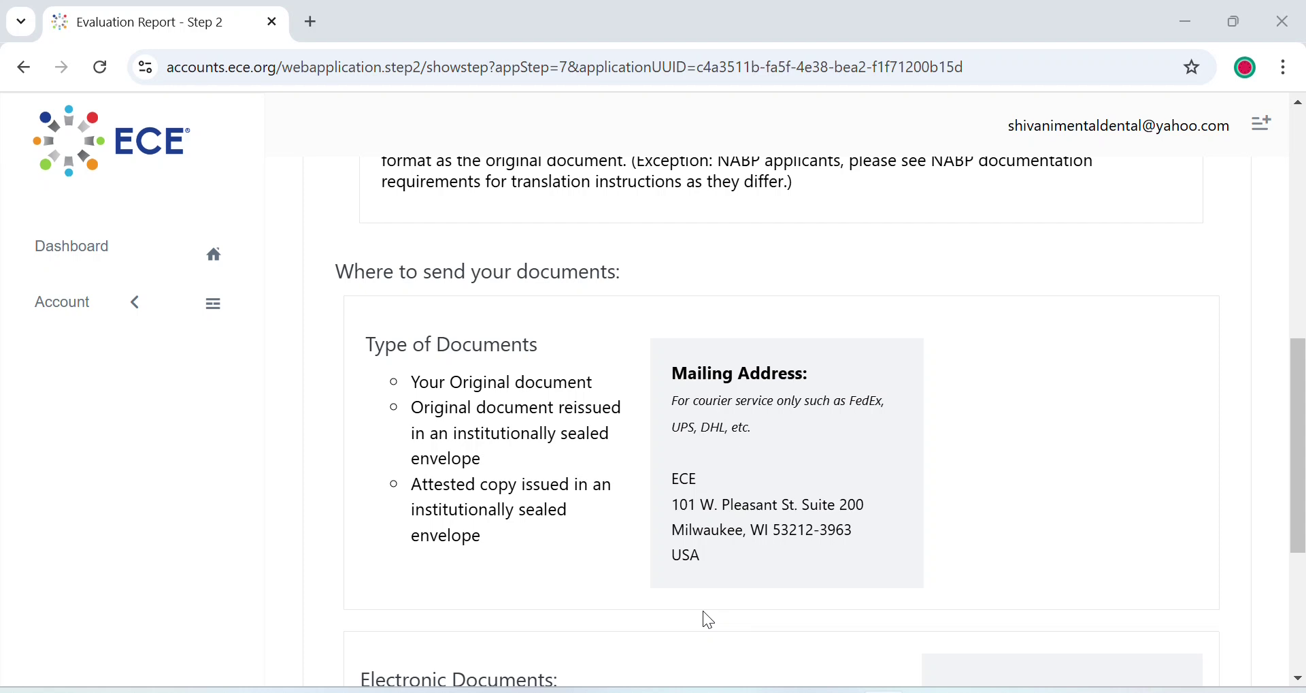
scroll(703, 611, "down", 3)
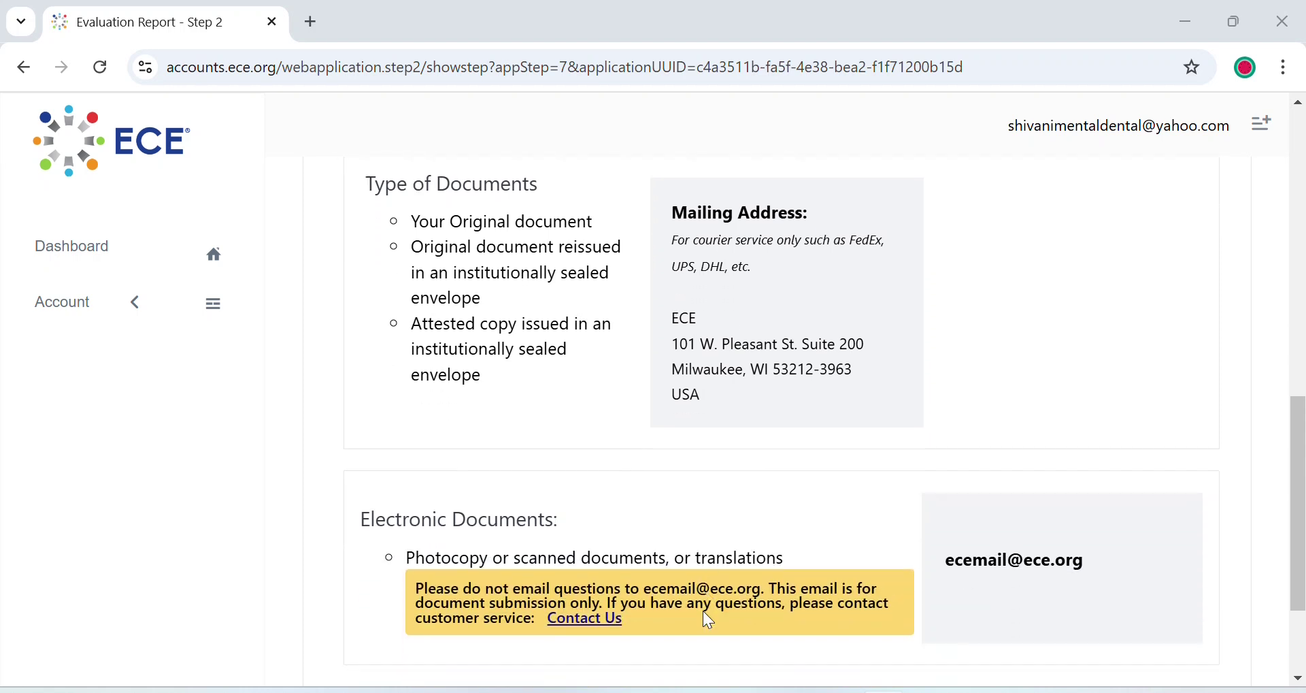
scroll(1028, 525, "down", 2)
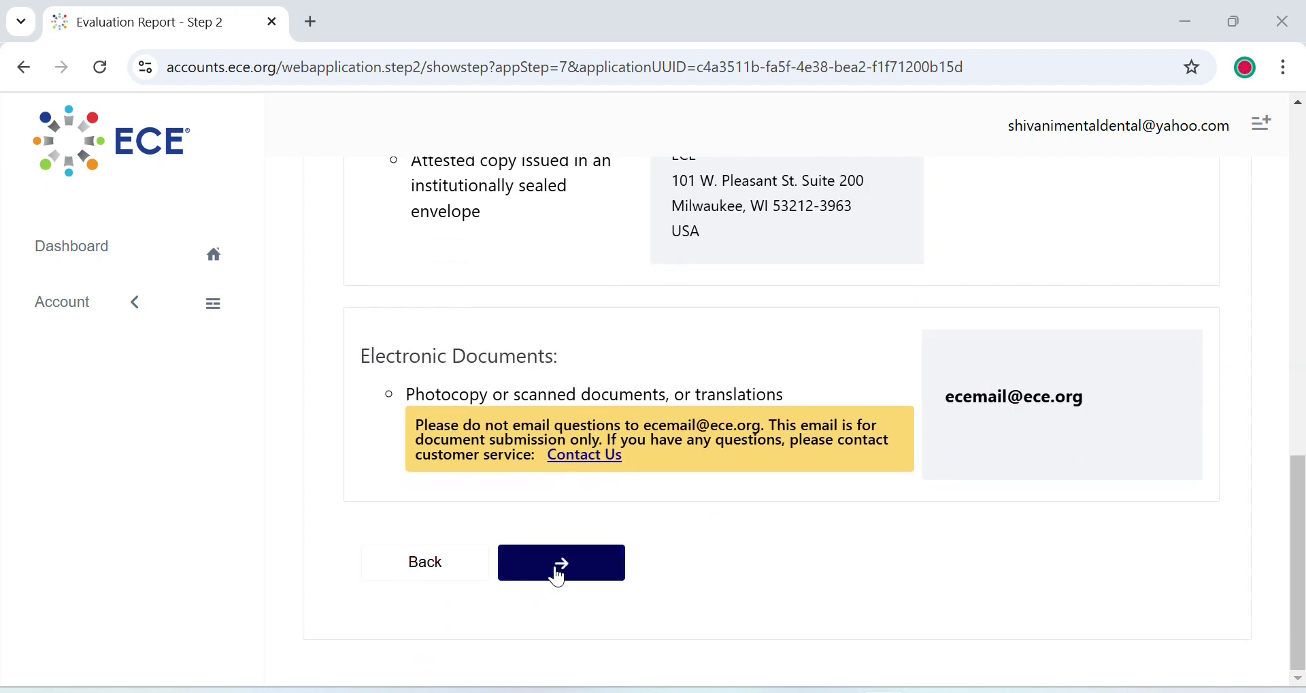
left_click(558, 577)
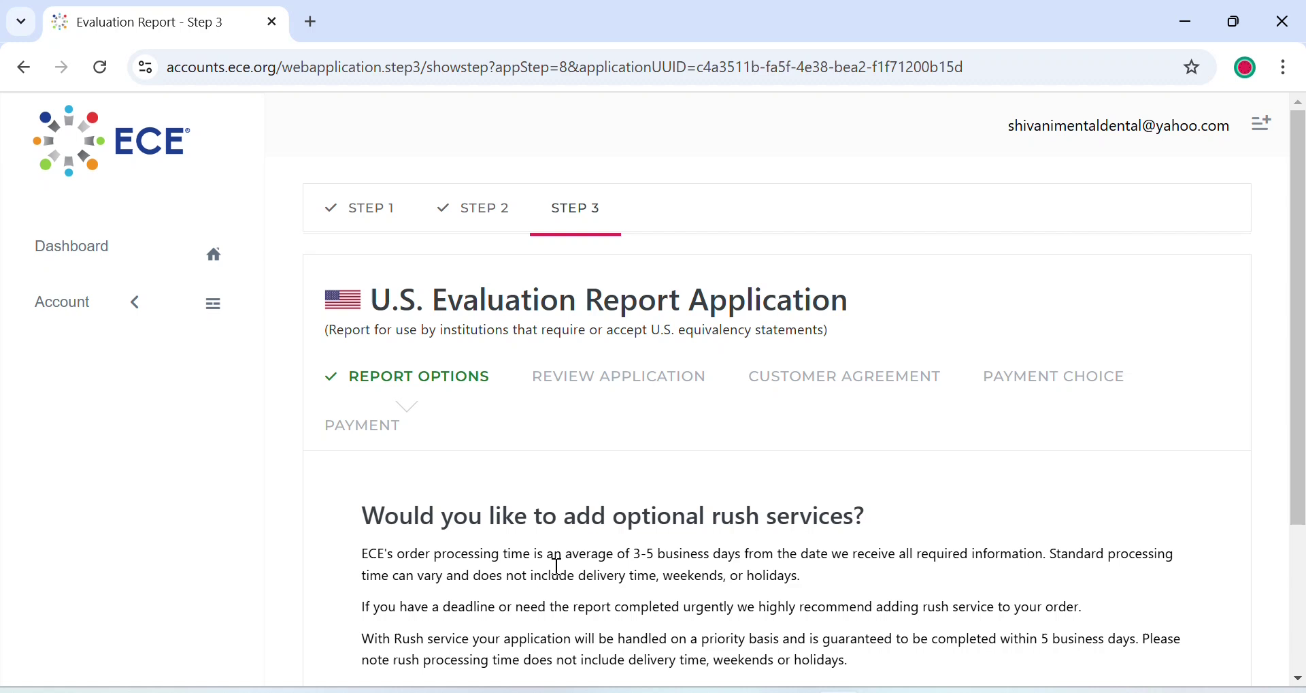
Choose No Rush Service for the report and continue to the application review
scroll(558, 566, "down", 3)
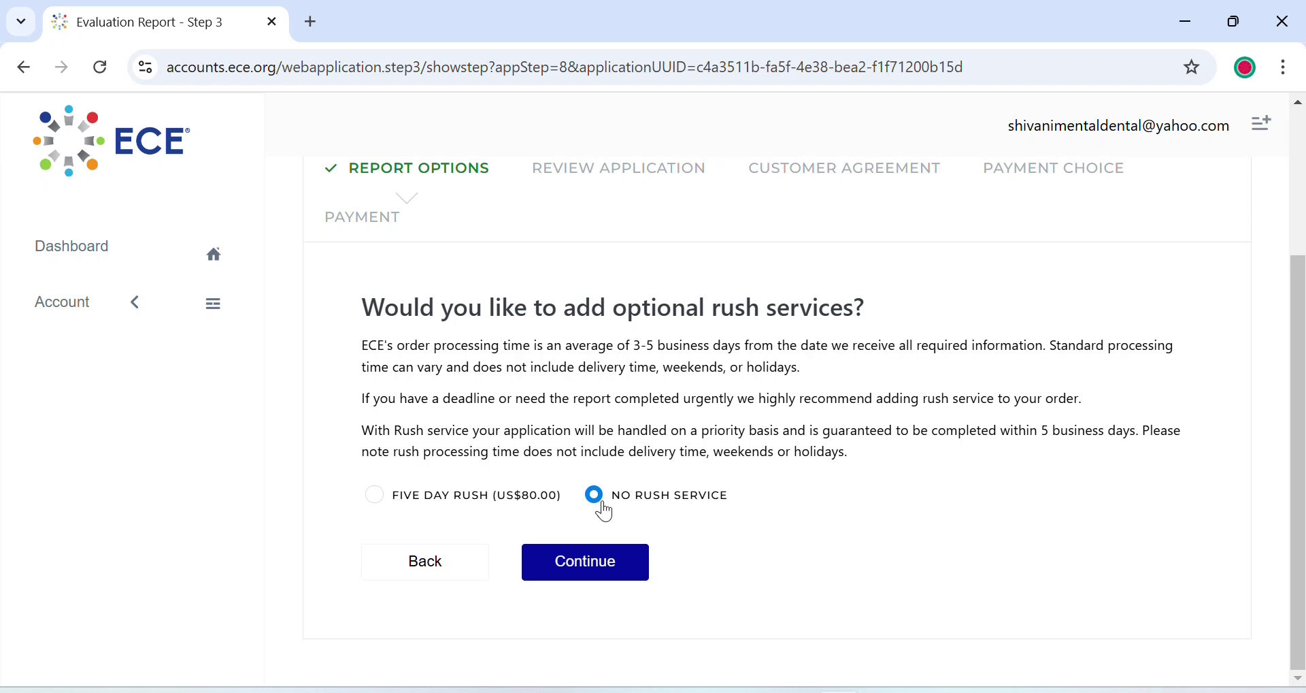
left_click(586, 565)
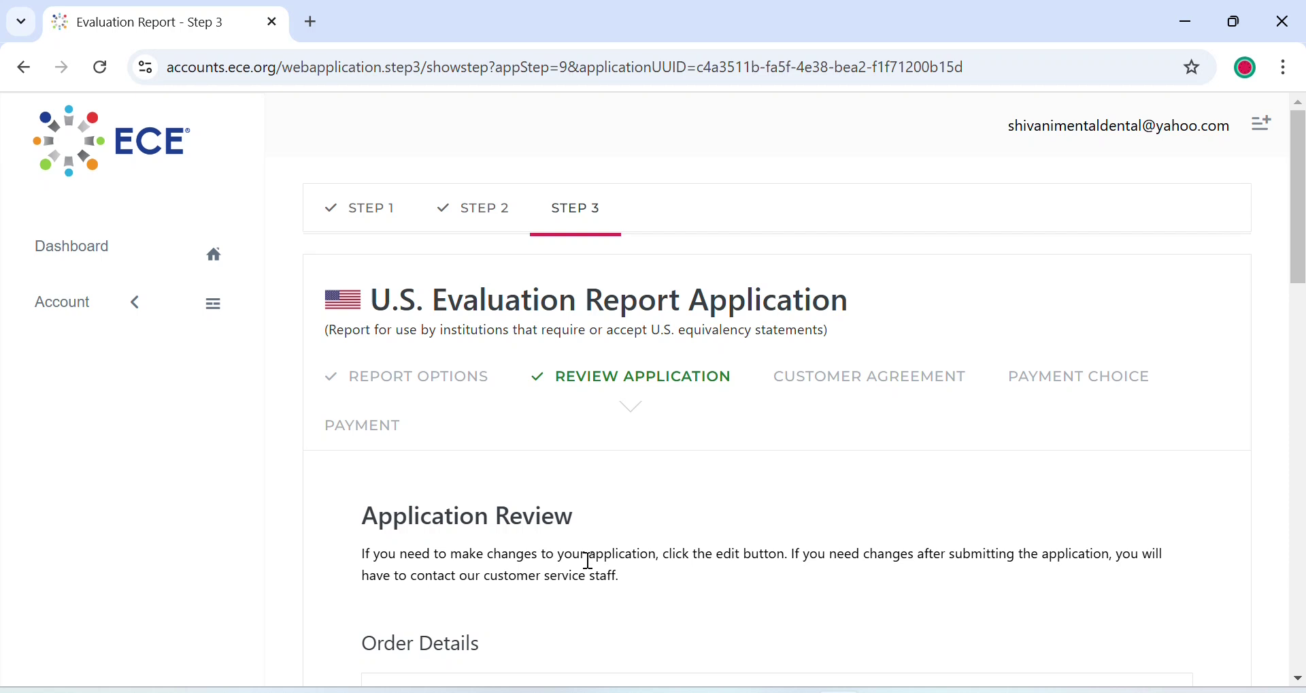
Check the order details from applicant info through report type, purpose, educational history and order total, and continue to the customer agreement
scroll(589, 561, "down", 3)
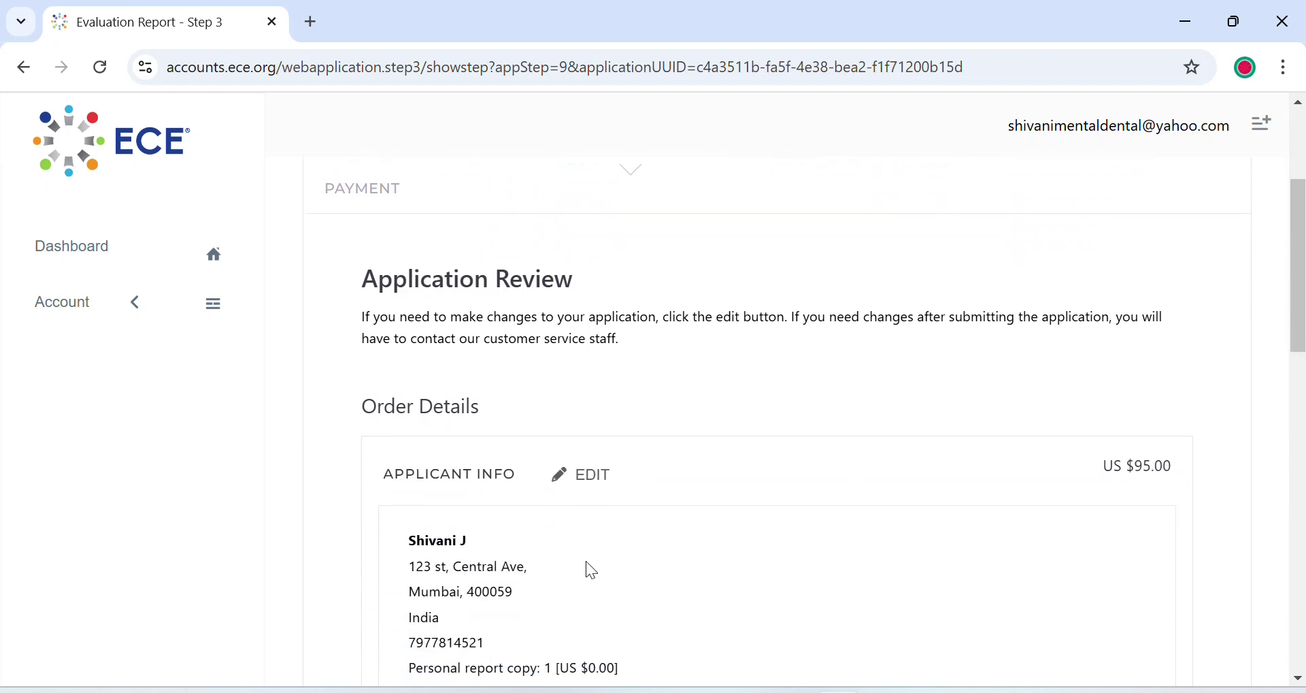
scroll(591, 569, "down", 2)
scroll(586, 561, "down", 1)
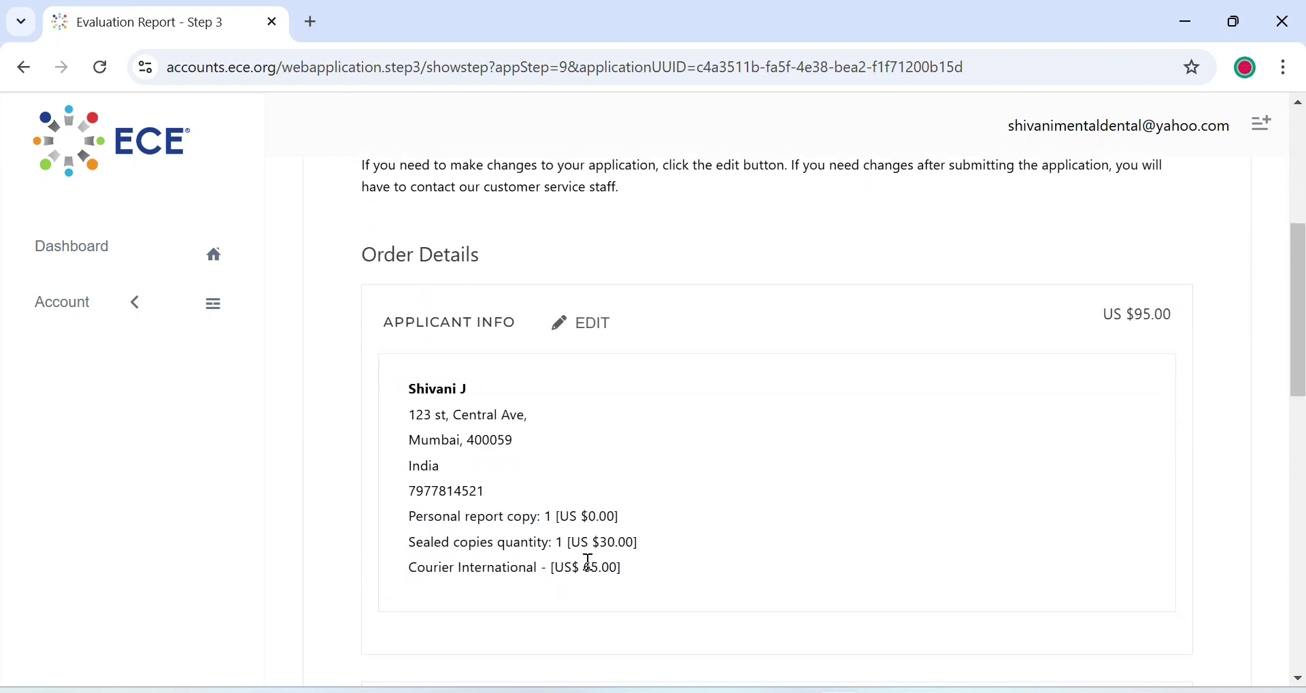
scroll(587, 562, "down", 3)
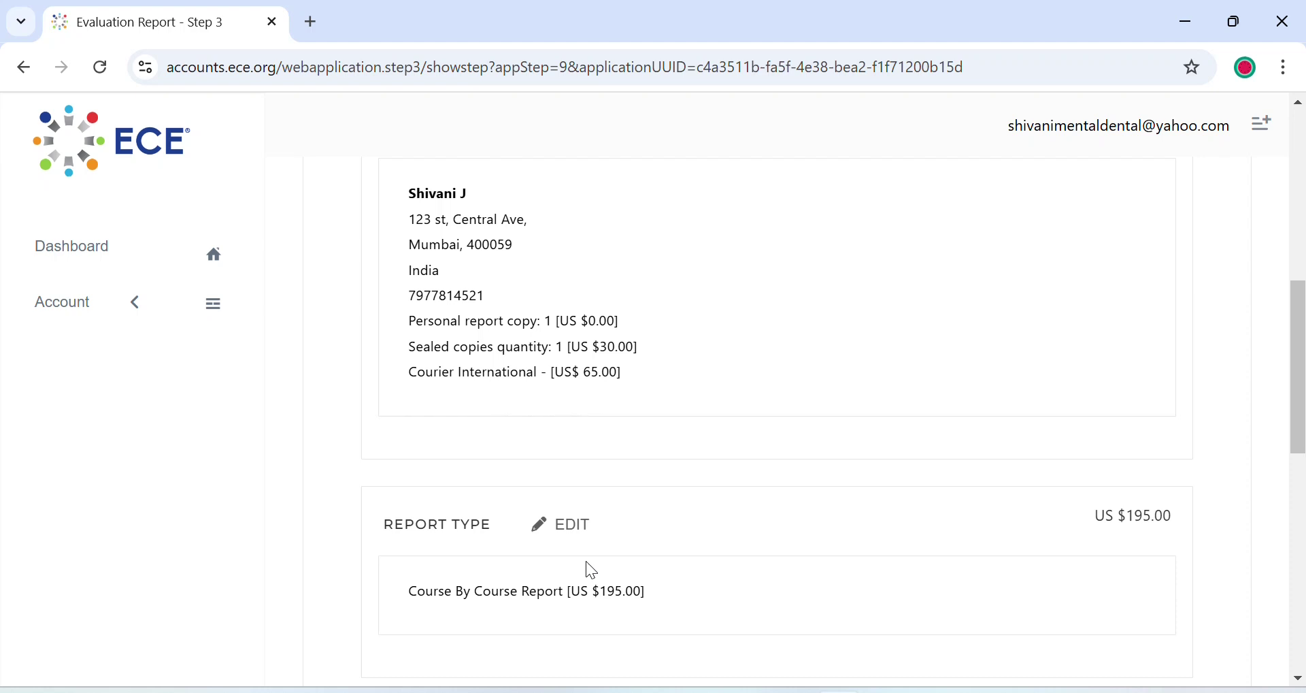
scroll(586, 562, "down", 3)
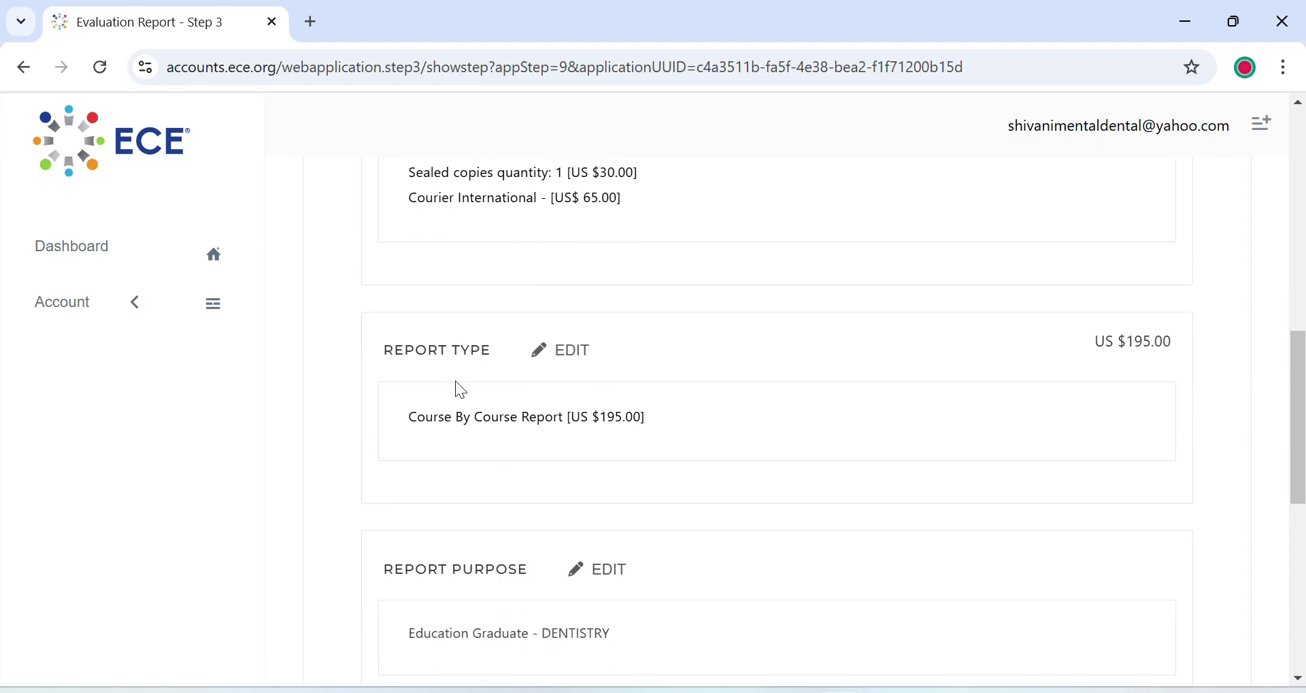
scroll(503, 453, "down", 2)
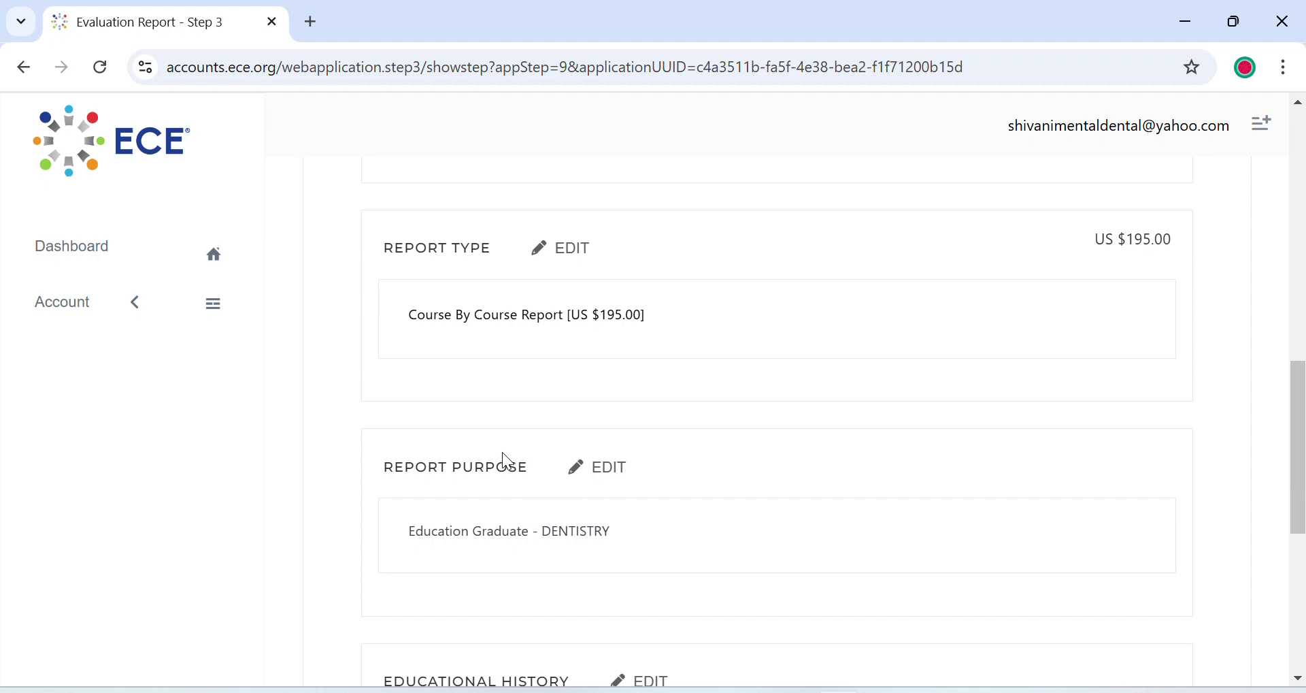
scroll(503, 453, "down", 6)
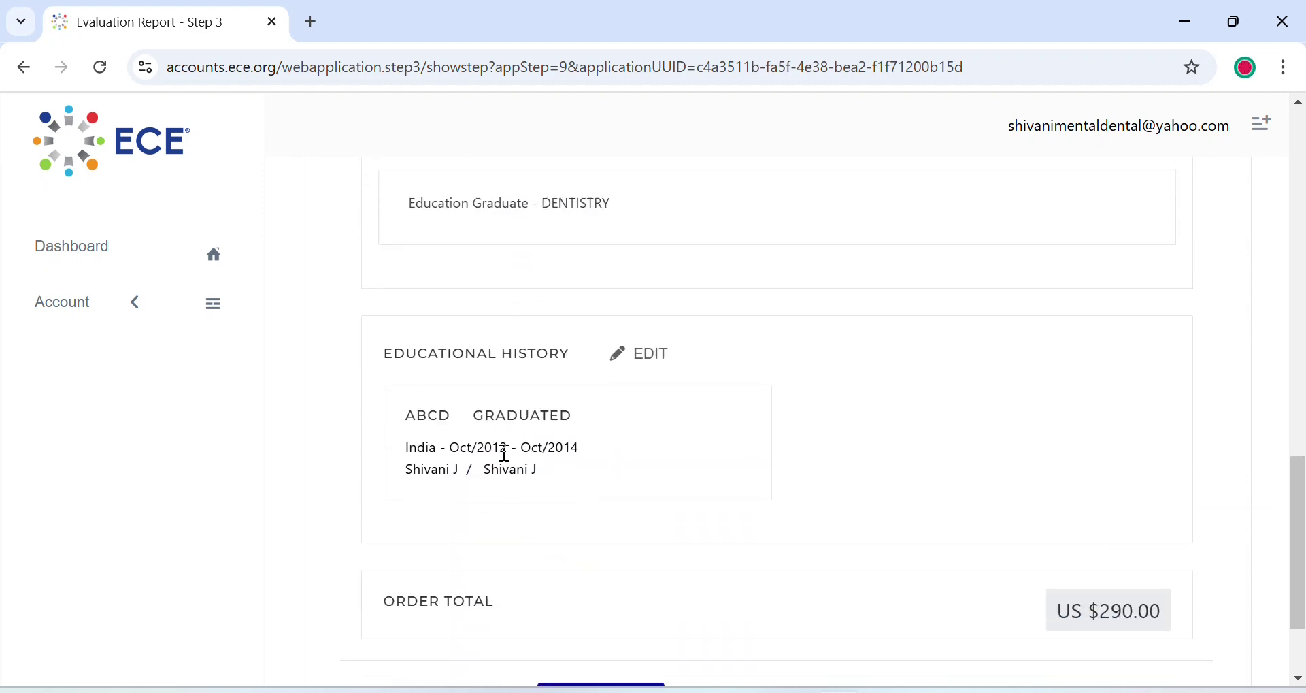
scroll(508, 463, "down", 1)
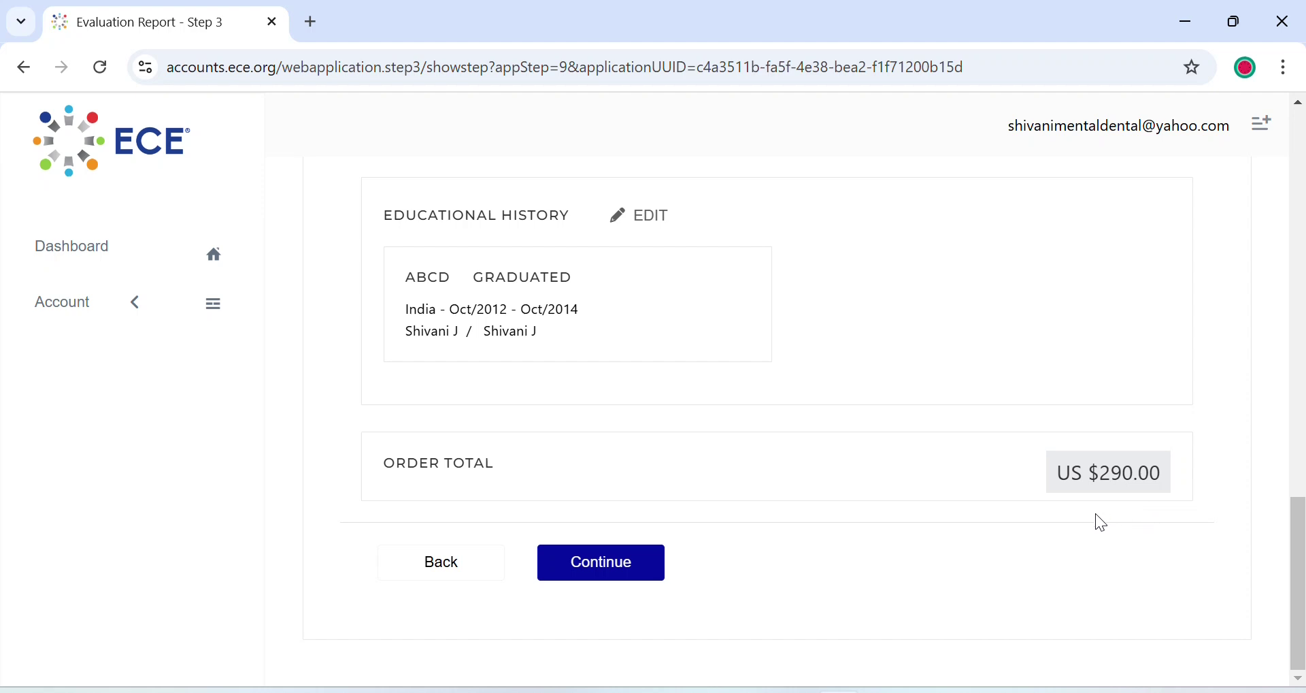
left_click(627, 559)
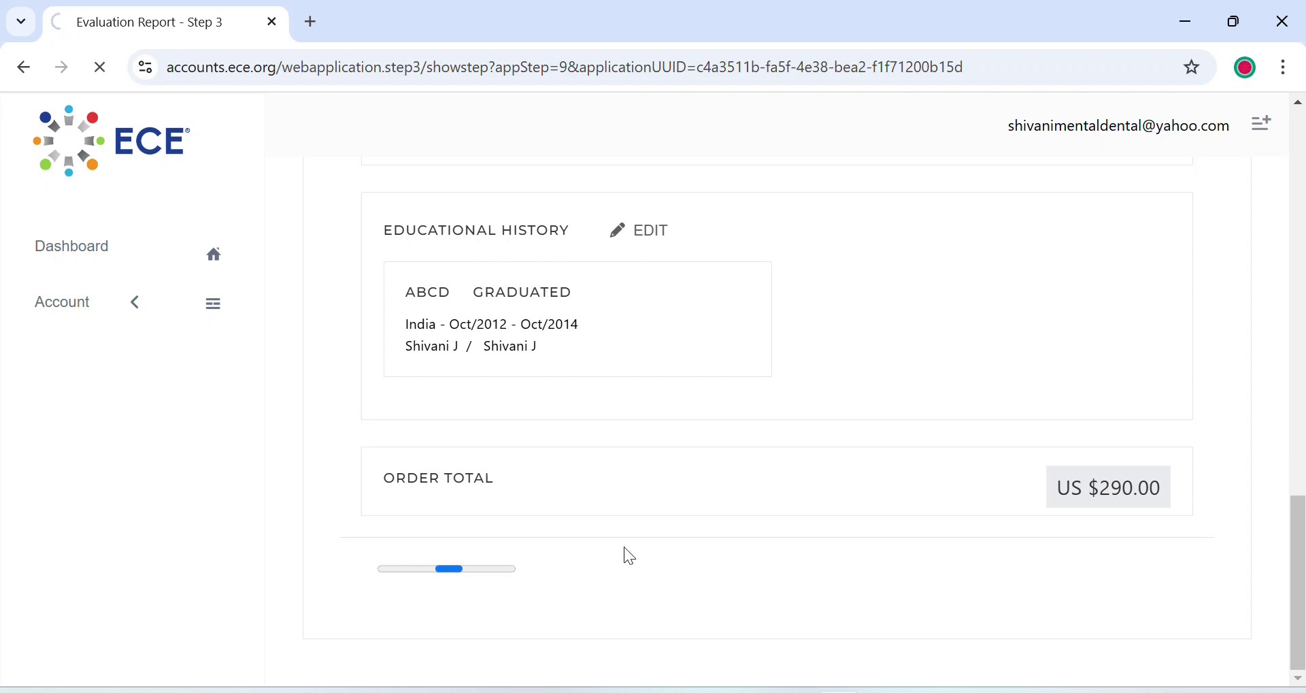
Accept the customer agreement's certification statement, enter the submitting person's name, and sign and submit the application
scroll(629, 557, "down", 5)
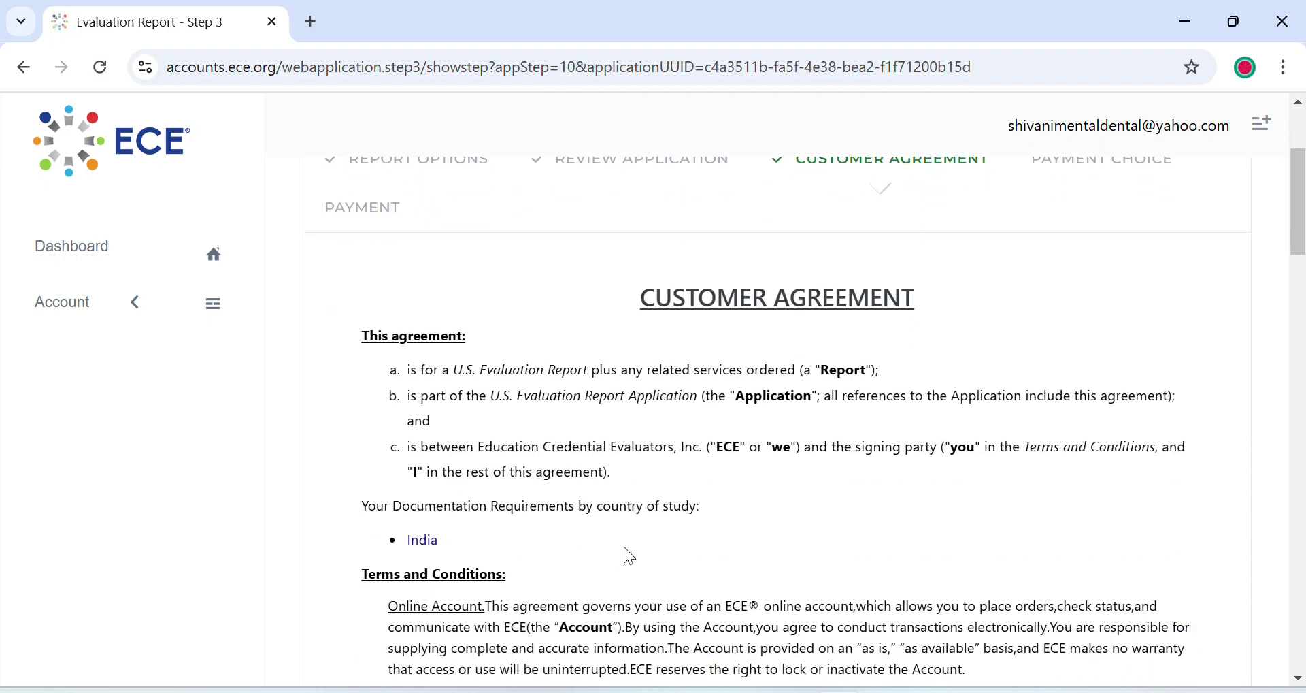
scroll(626, 548, "down", 5)
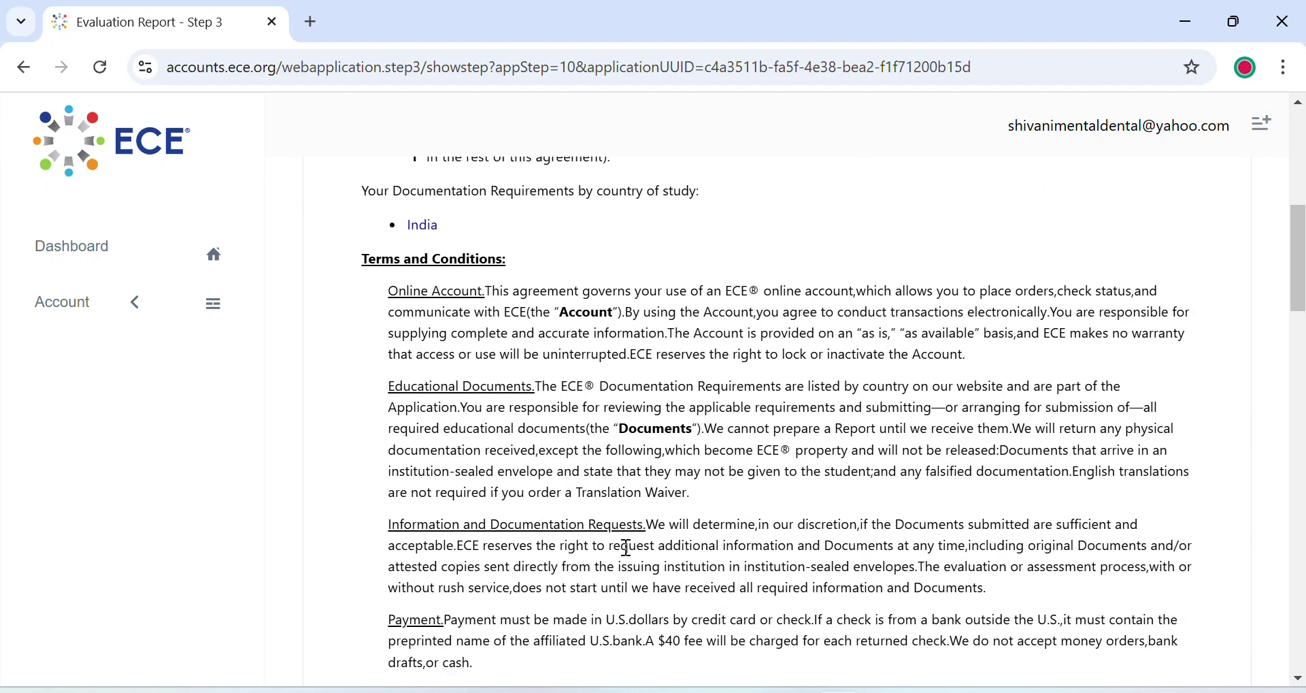
scroll(627, 548, "down", 7)
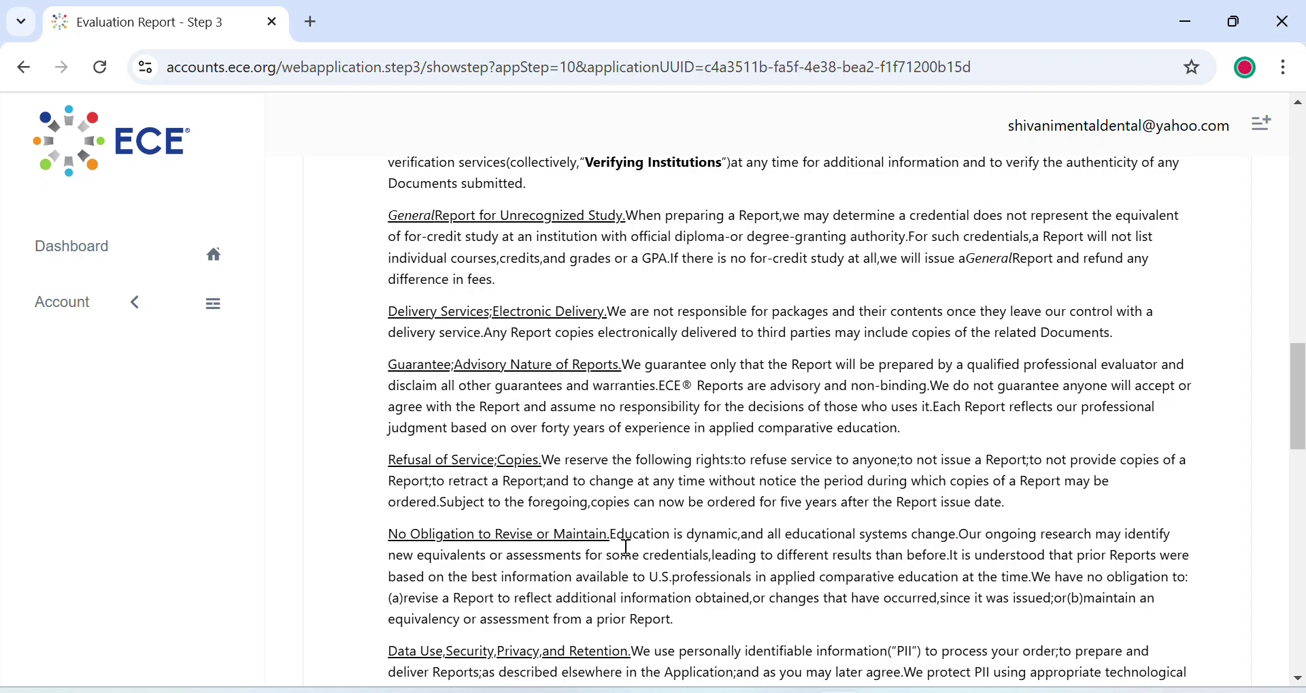
scroll(627, 548, "down", 7)
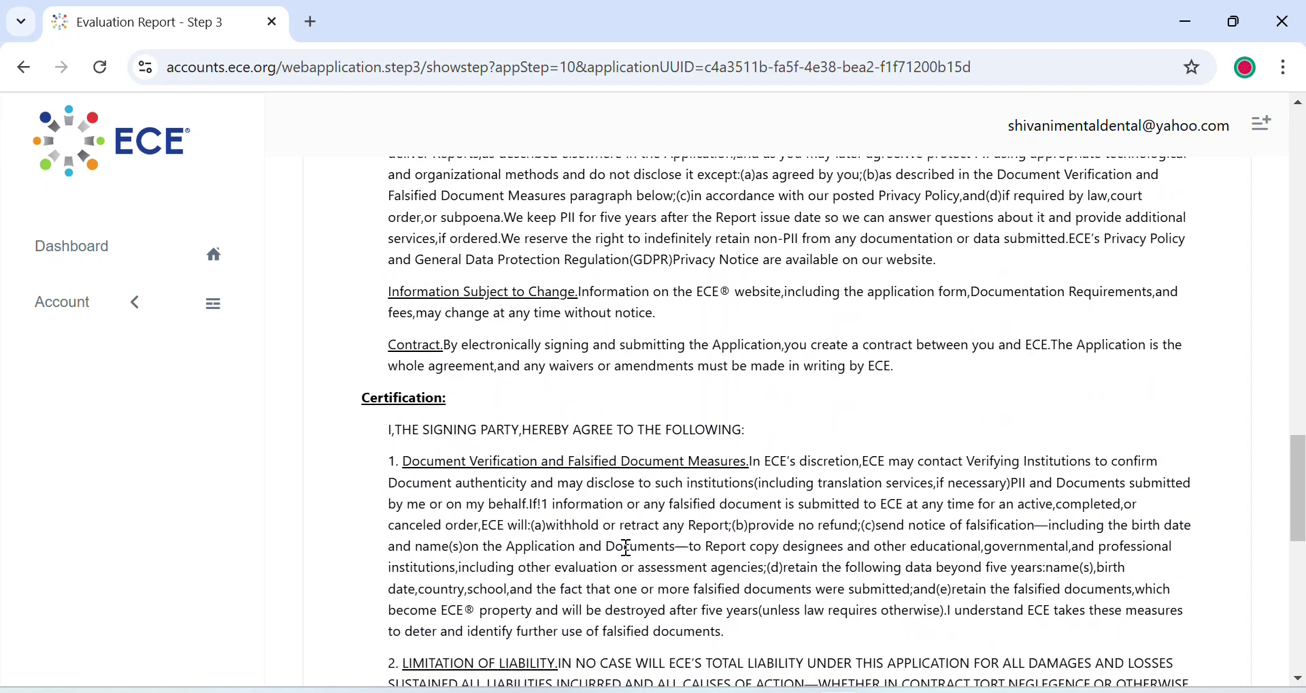
scroll(627, 548, "down", 9)
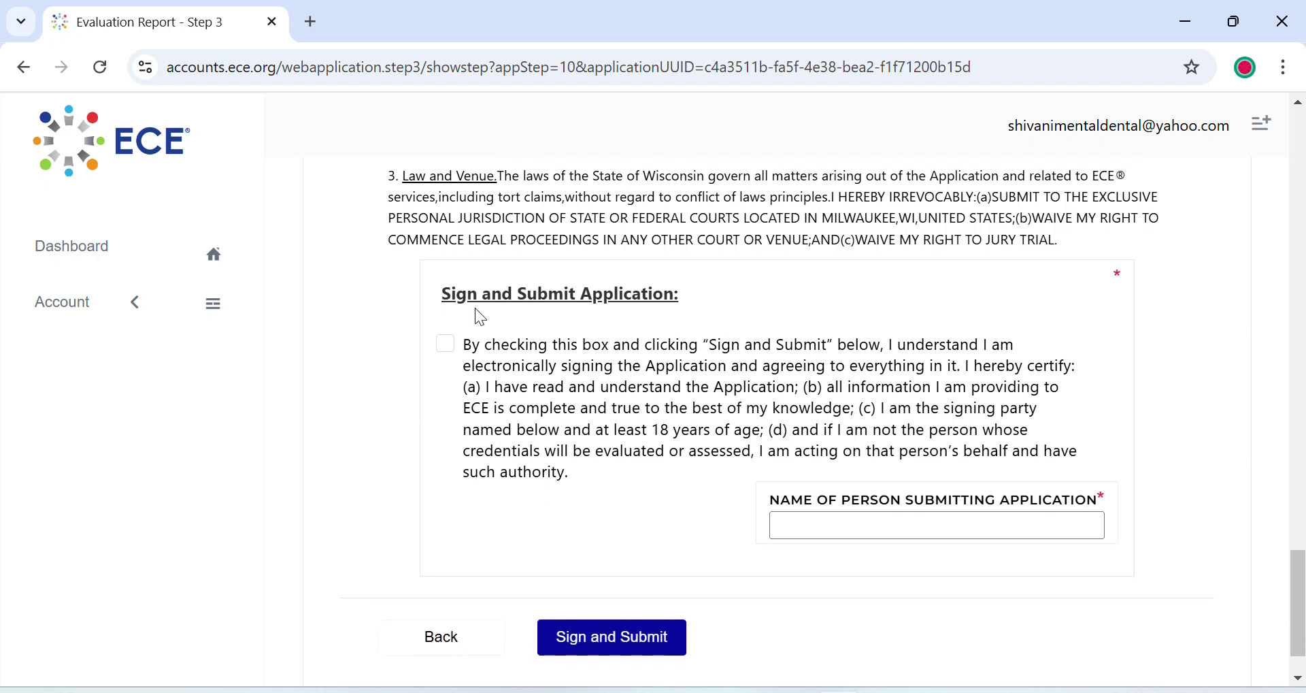
left_click(447, 353)
left_click(819, 523)
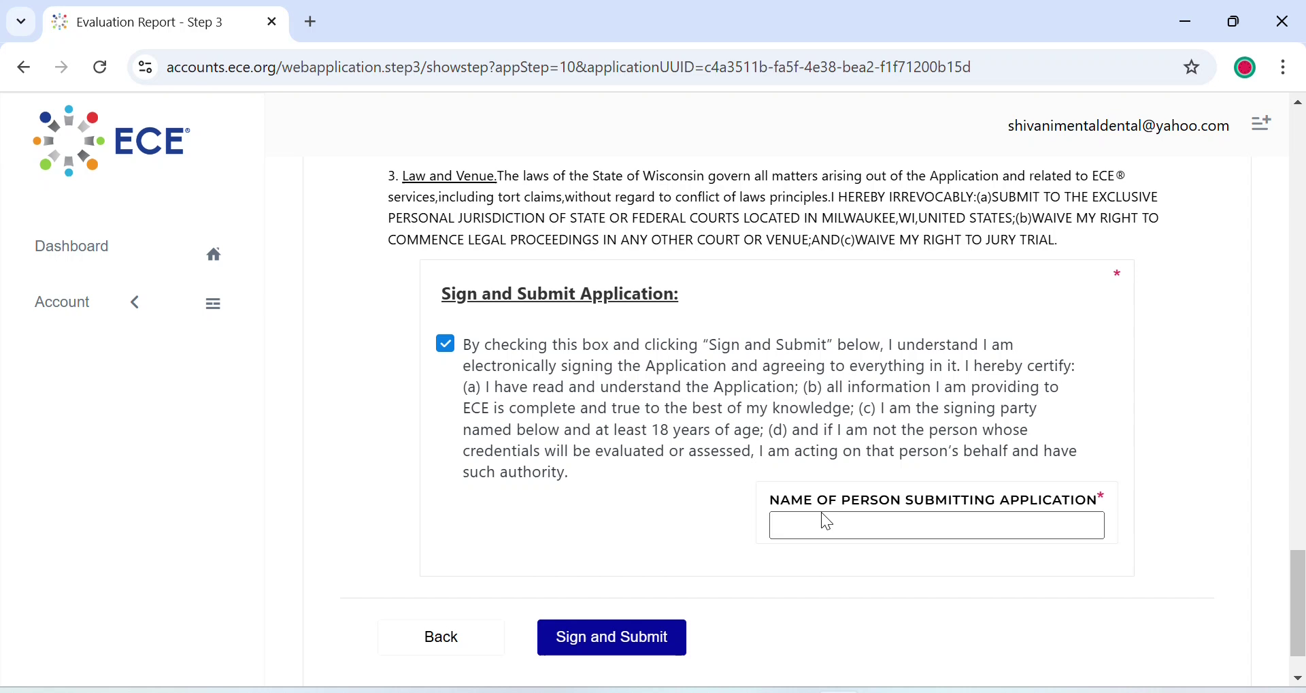
type("shivanij")
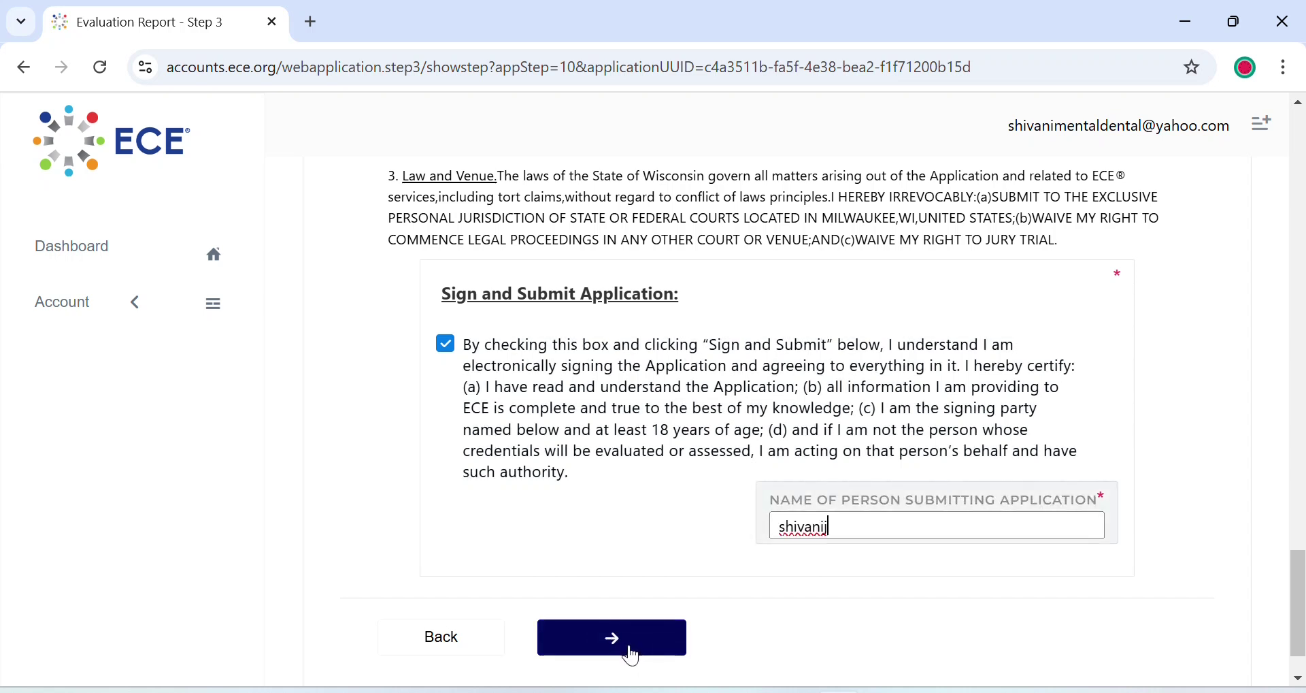
left_click(613, 639)
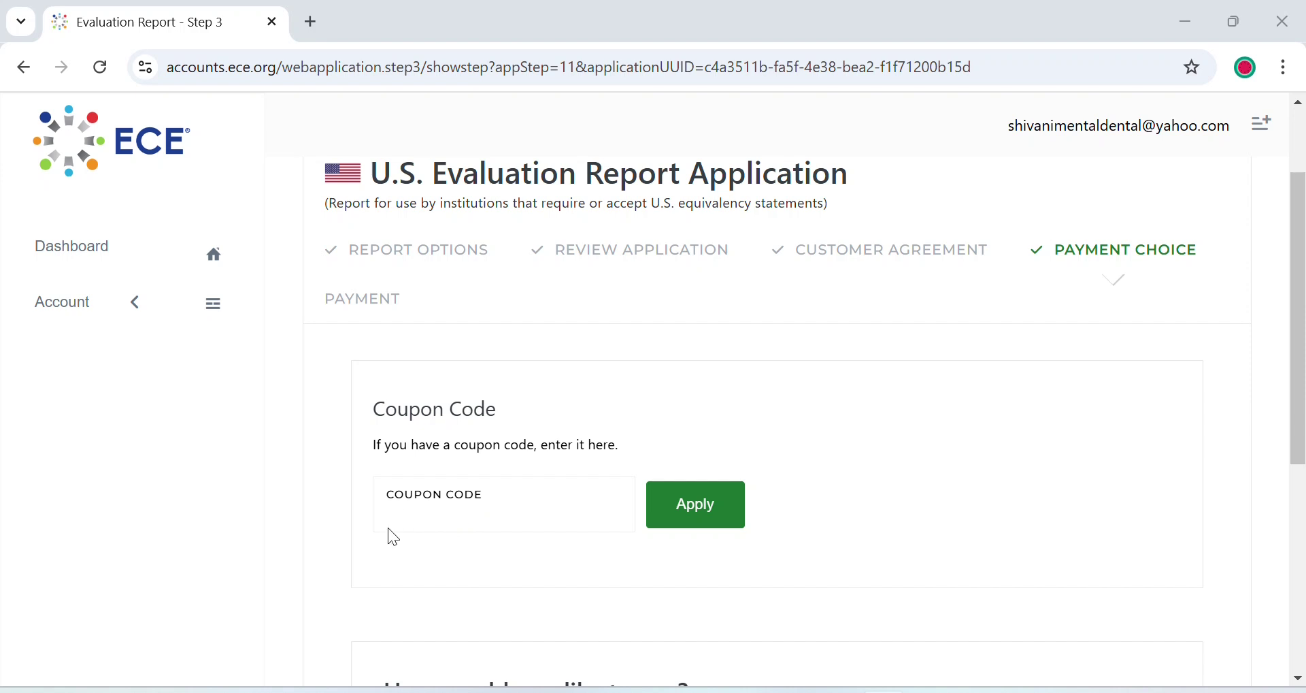
Choose Credit/Debit Cards as the payment method, without entering a coupon code
scroll(631, 528, "down", 5)
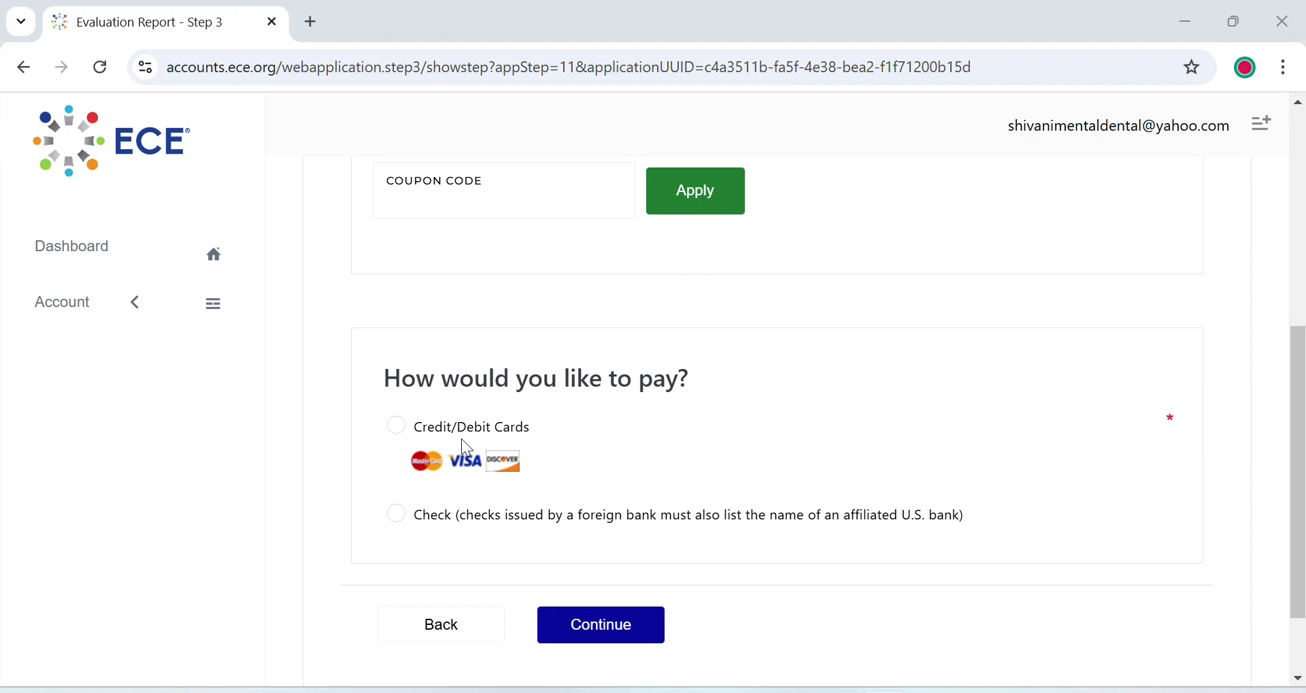
left_click(397, 430)
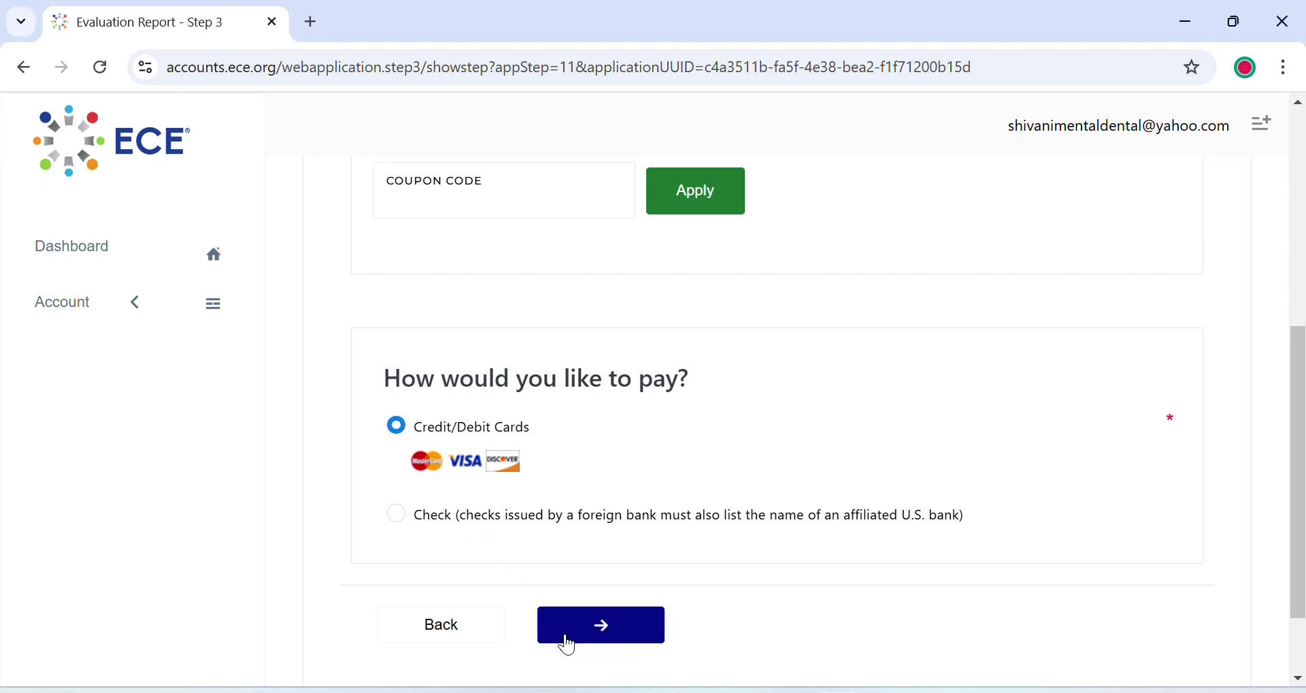
Return to the ECE homepage, and open and close the live chat assistant for questions
key("alt+Left")
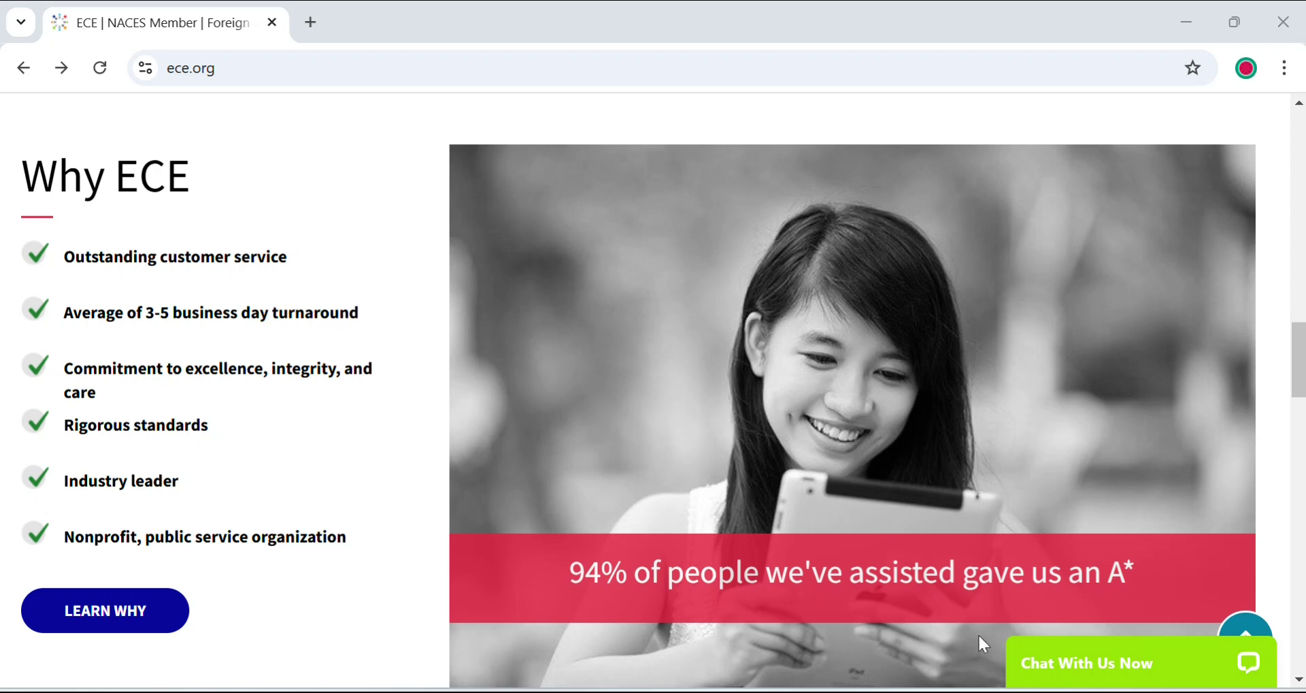
left_click(1098, 673)
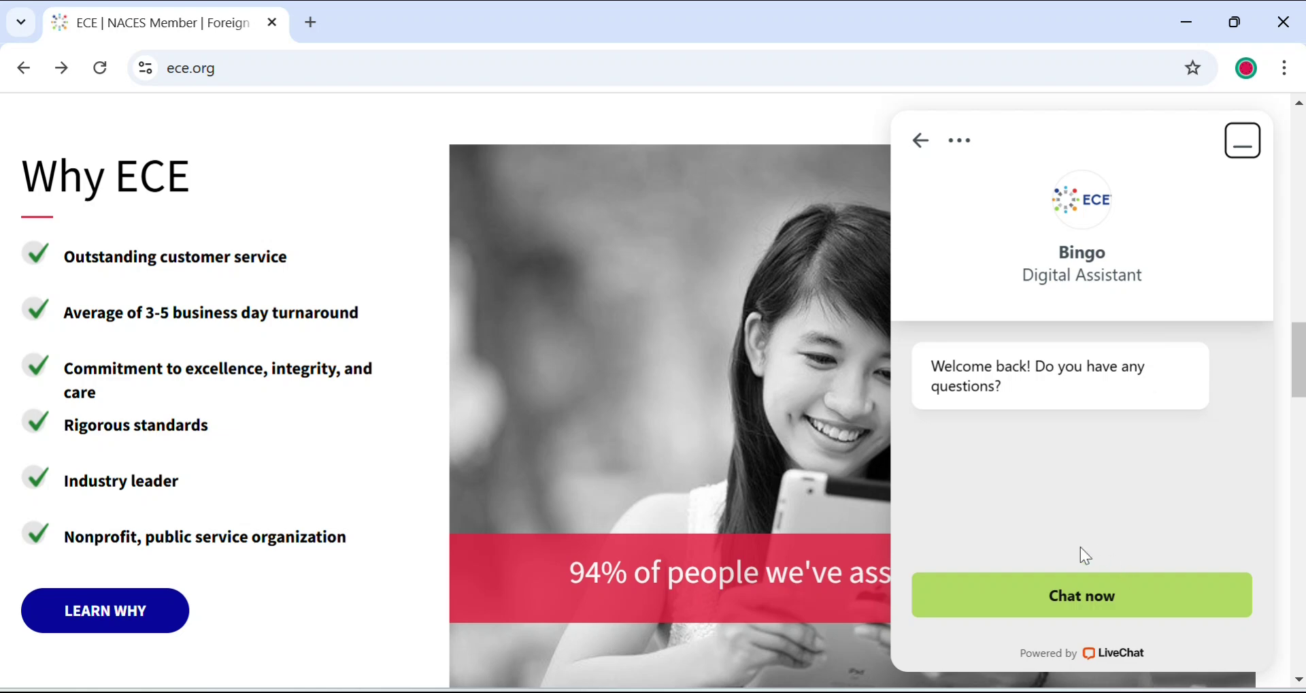
key("Escape")
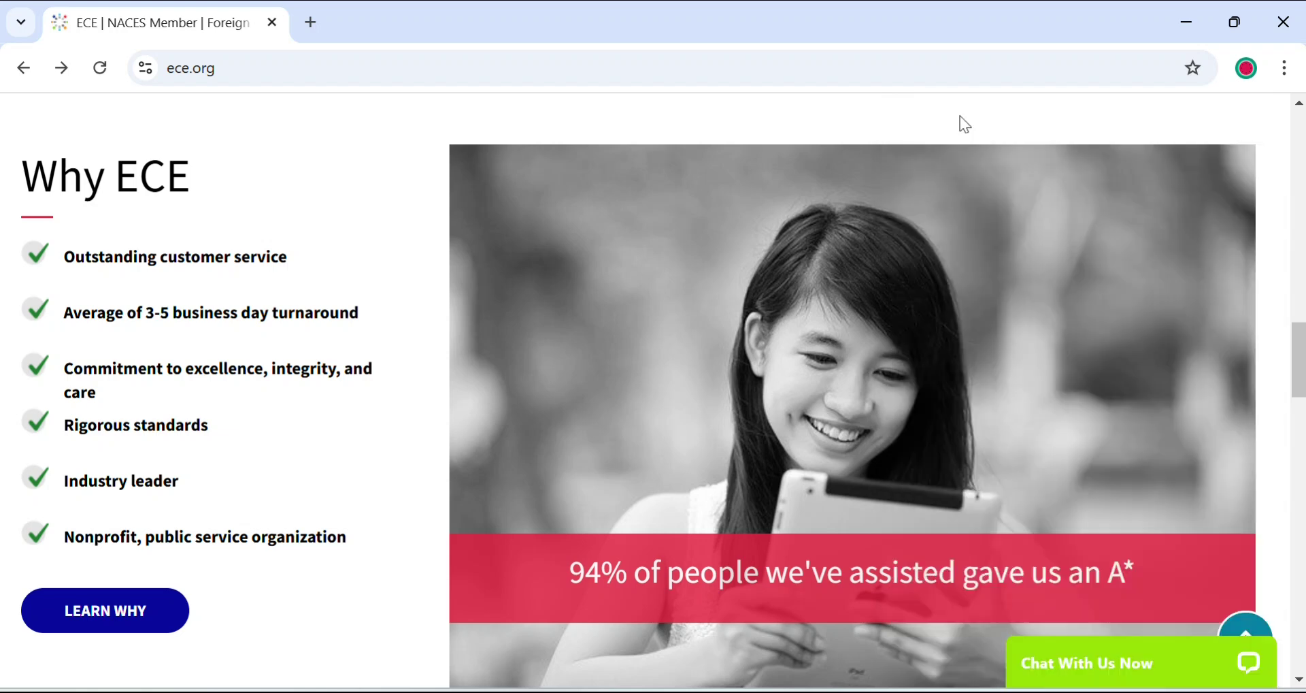